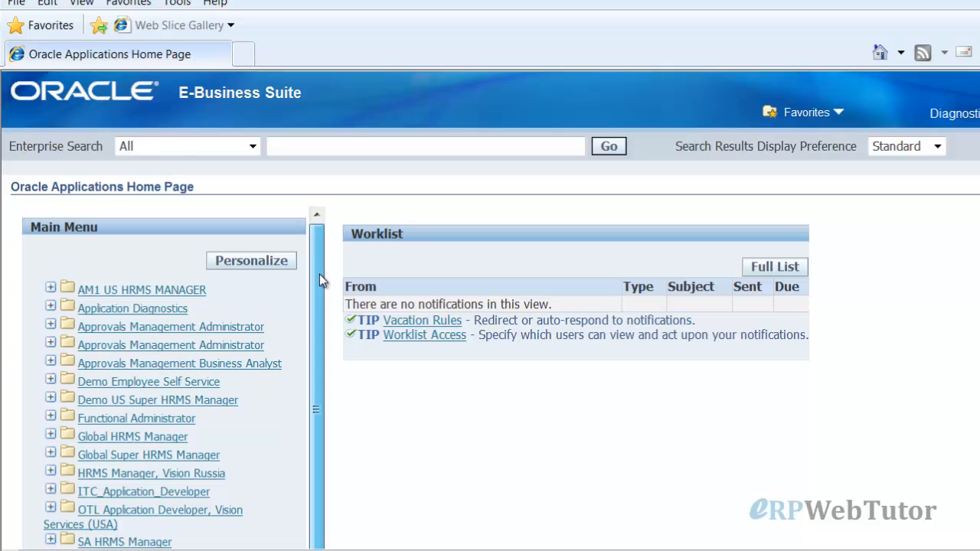
Expand Demo Employee Self Service and open View/Create Absence for the test employee
scroll(321, 283, down, 1)
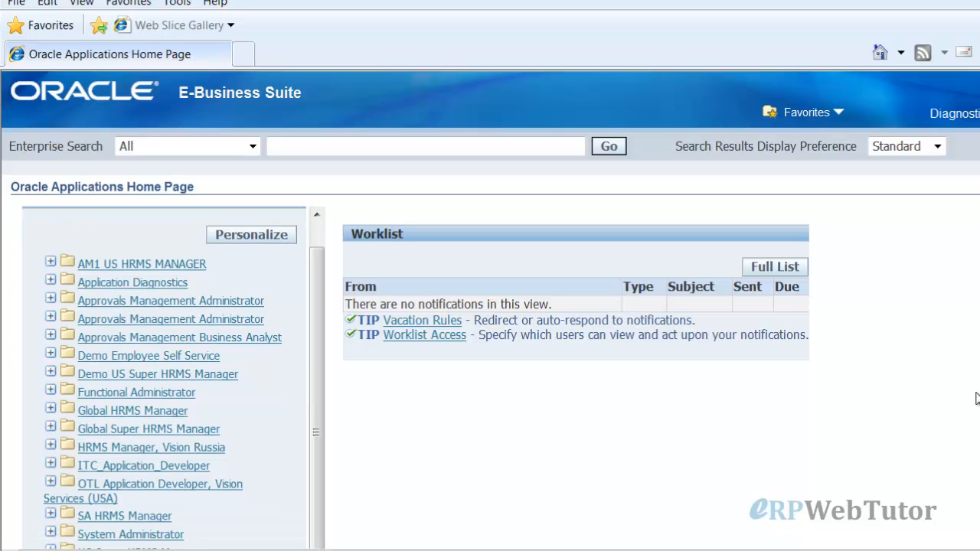
scroll(976, 398, down, 3)
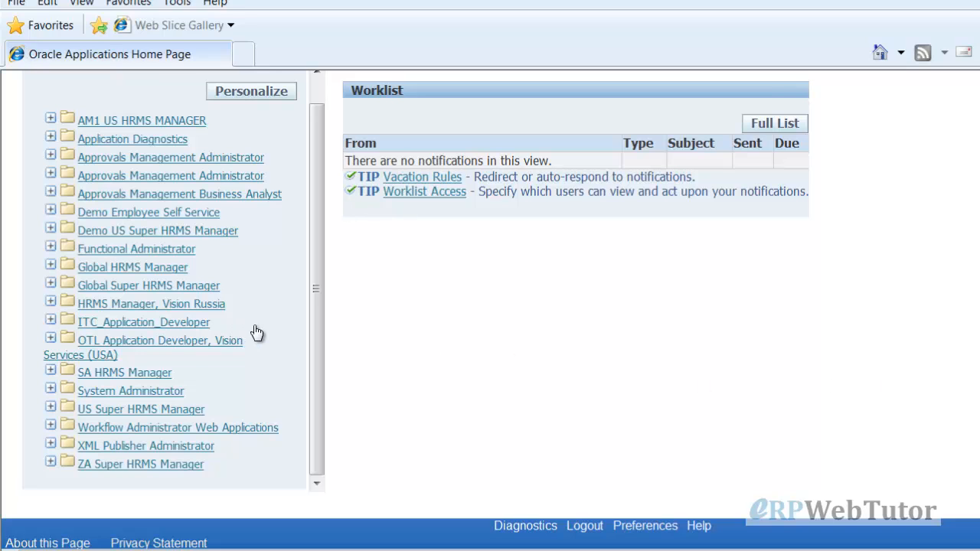
click(50, 210)
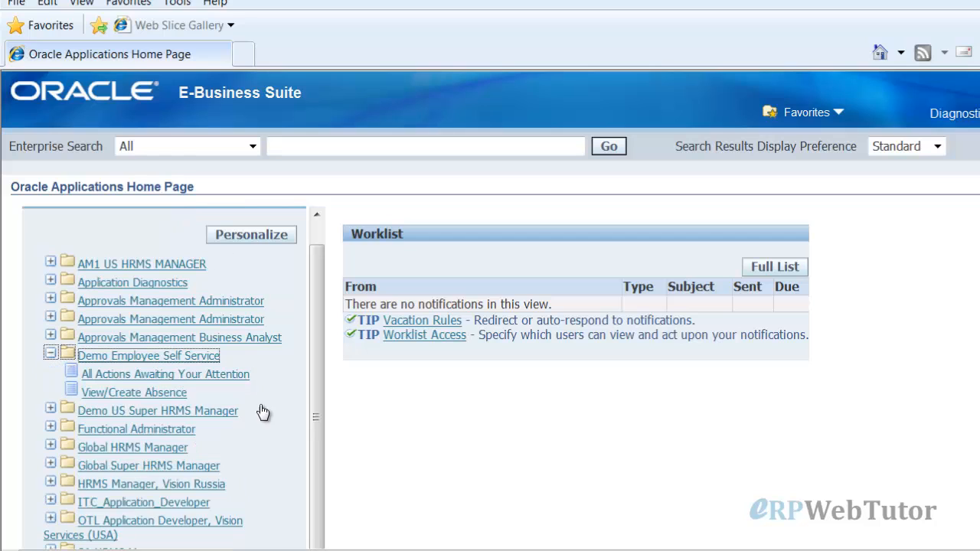
click(184, 393)
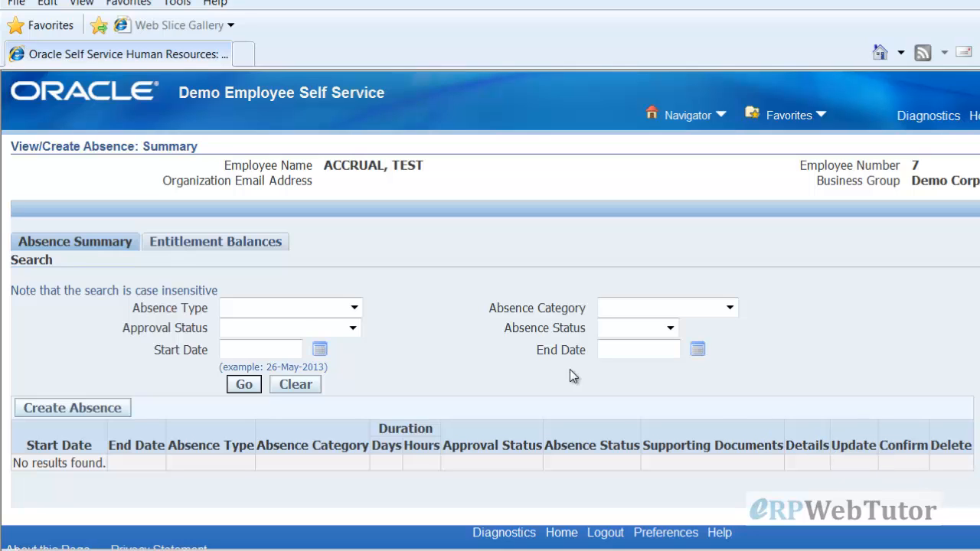
Display Entitlement Balances, showing a Vacation Plan balance of 30 as of 26 May 2013
click(240, 253)
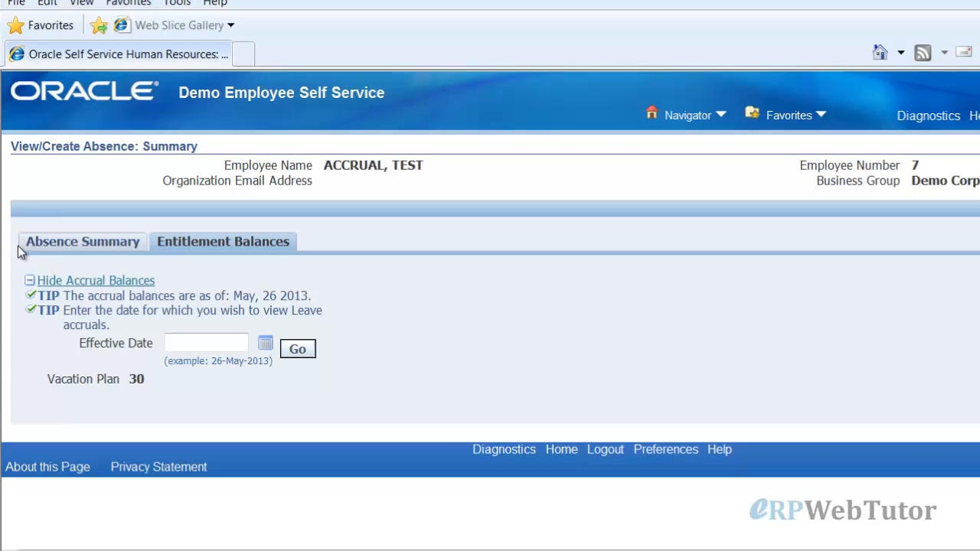
click(77, 243)
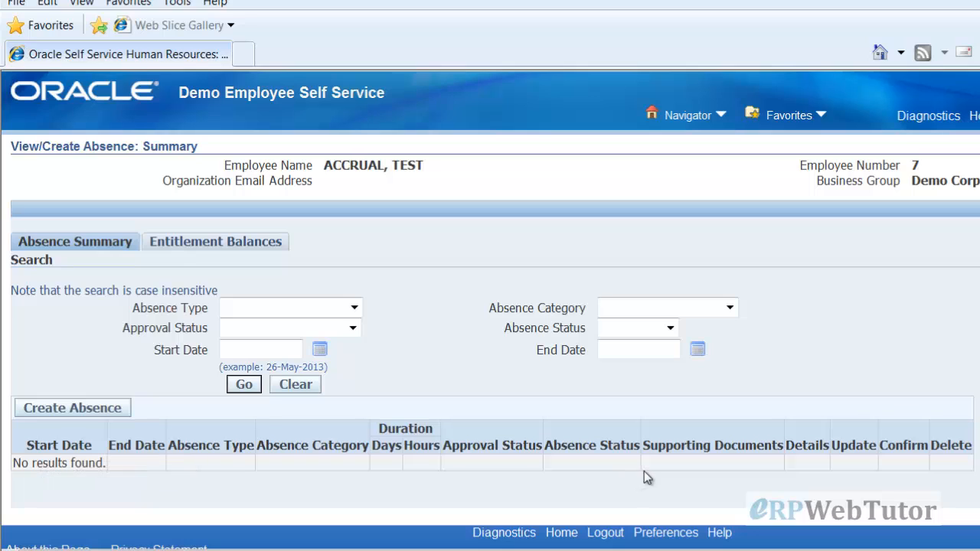
click(217, 244)
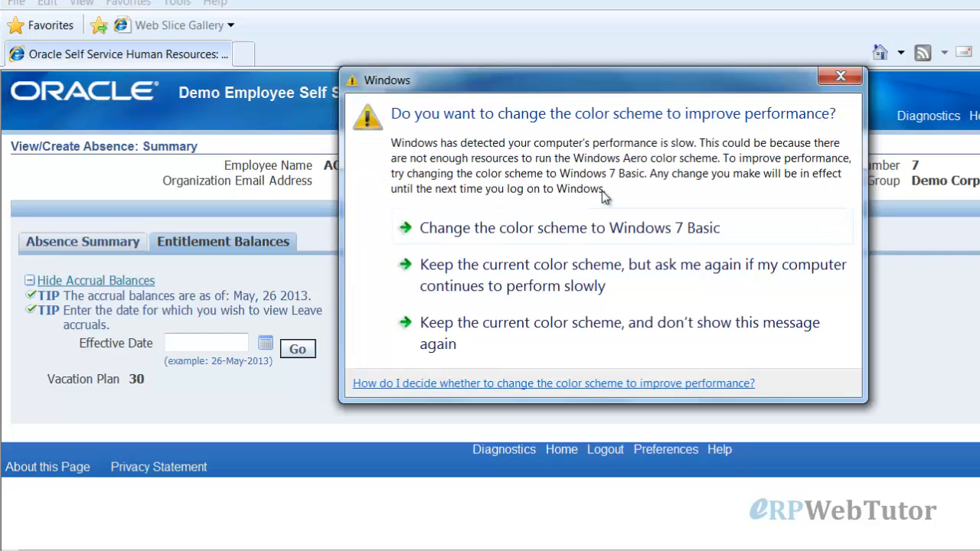
Dismiss the Windows colour-scheme prompt and return to the Applications Home Page
click(829, 299)
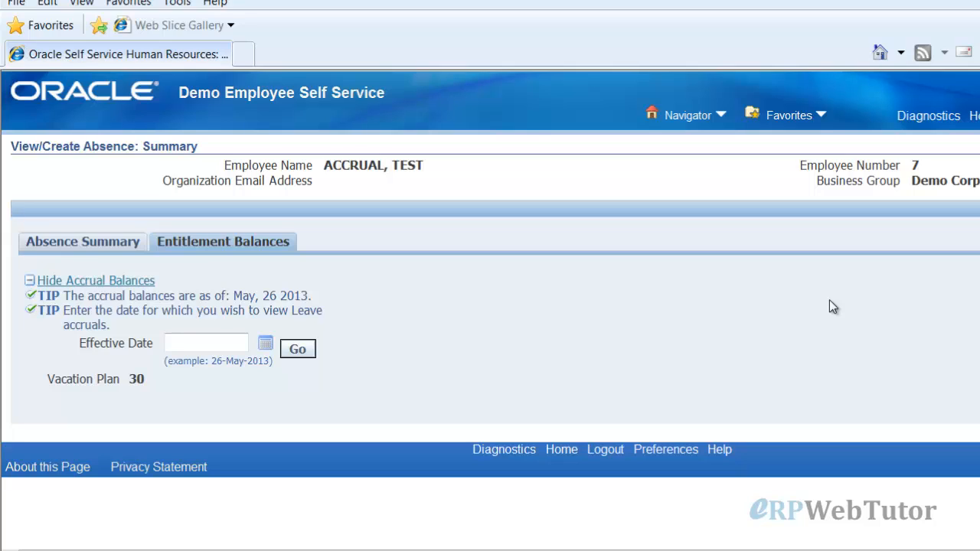
click(974, 116)
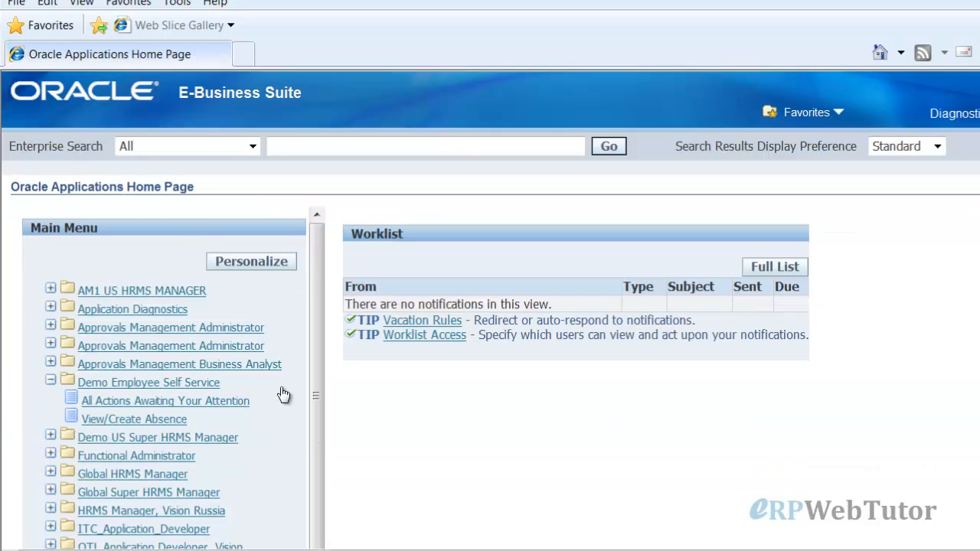
Expand Work Structures > Work Schedules > Schedule Repository and open the Schedules page
scroll(284, 394, down, 2)
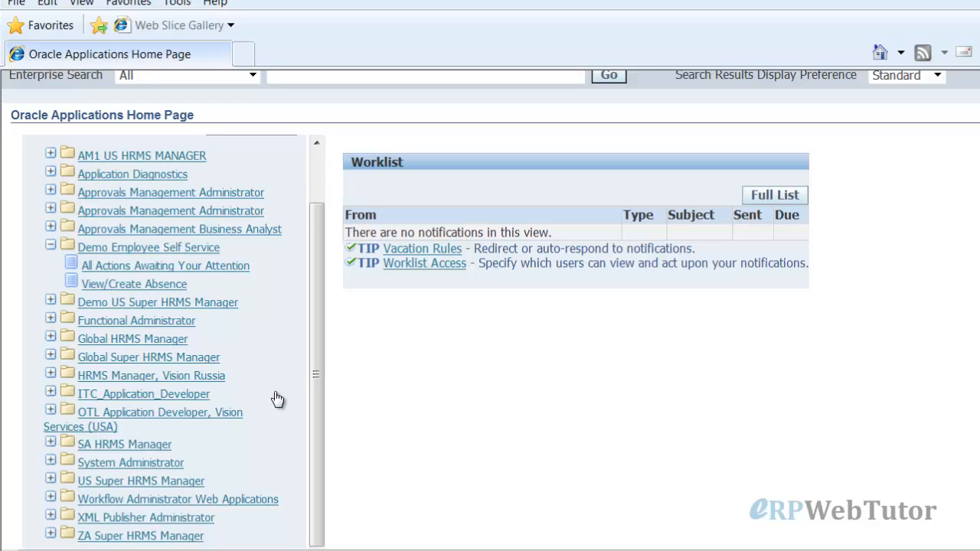
scroll(221, 315, up, 2)
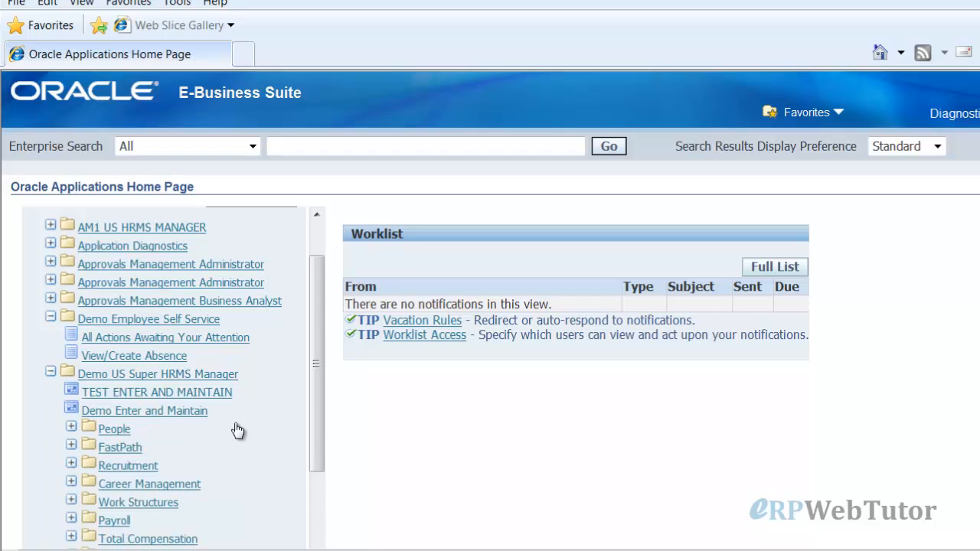
scroll(234, 428, down, 3)
click(165, 376)
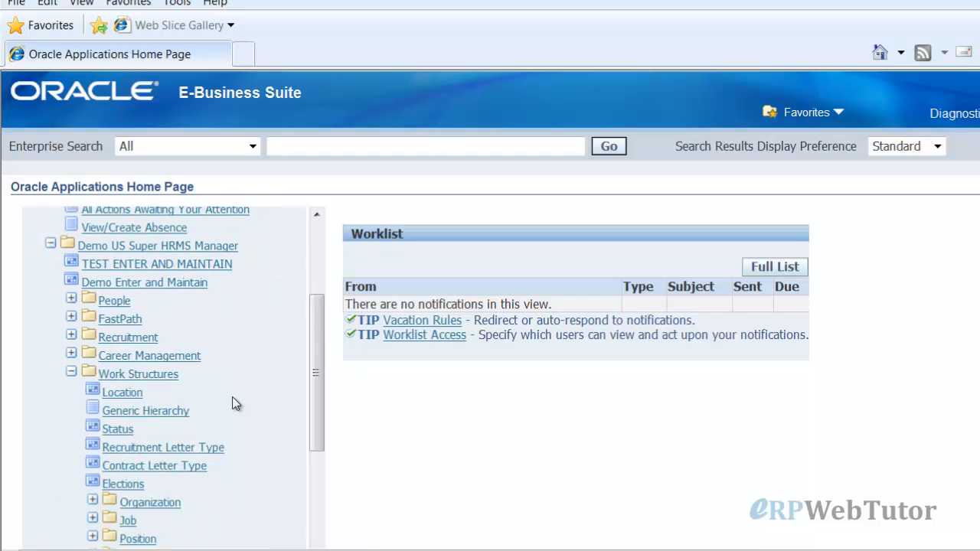
scroll(235, 429, down, 3)
scroll(227, 527, down, 2)
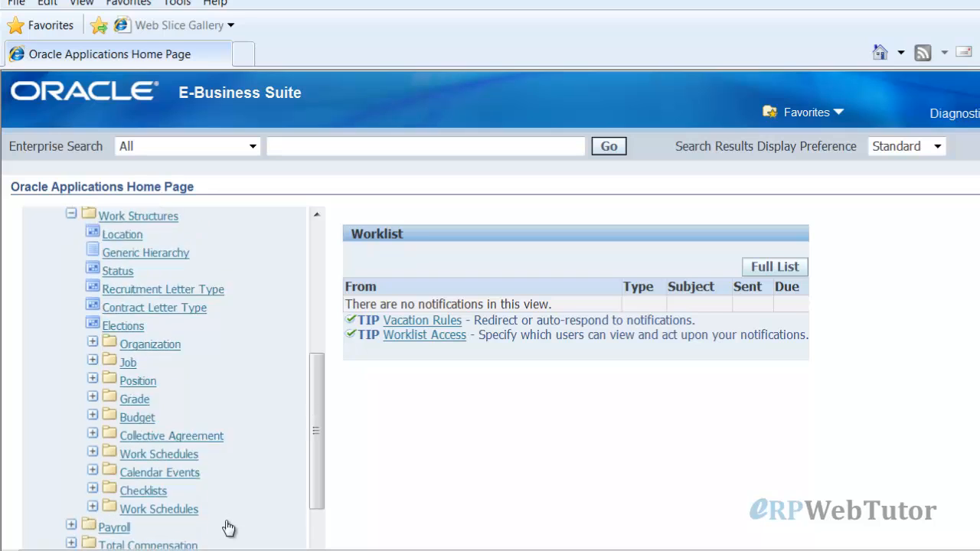
click(180, 480)
scroll(258, 453, down, 2)
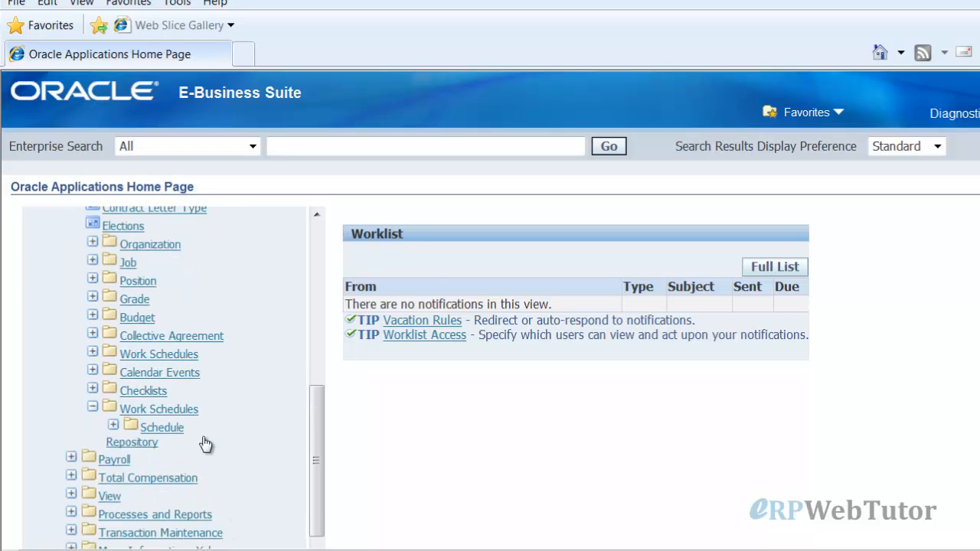
click(179, 436)
scroll(238, 441, down, 2)
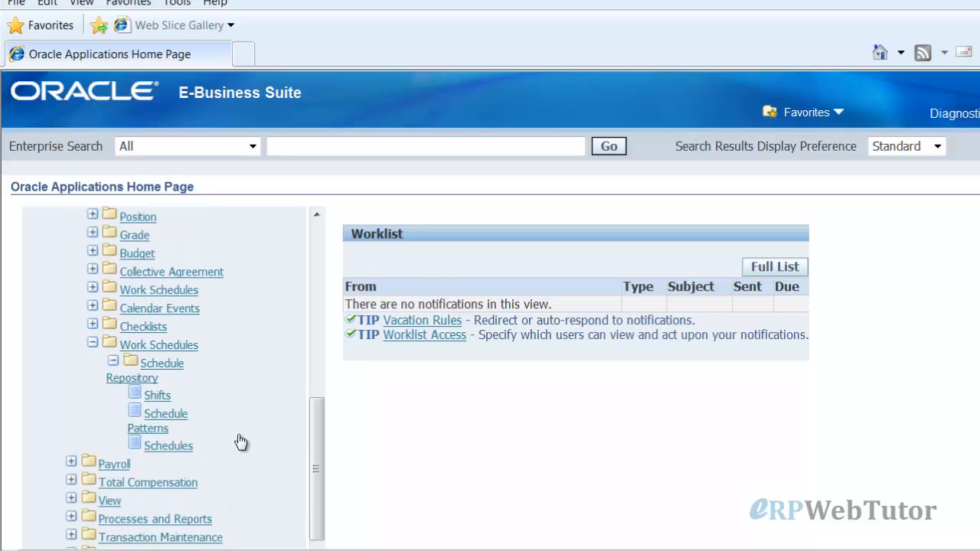
click(165, 444)
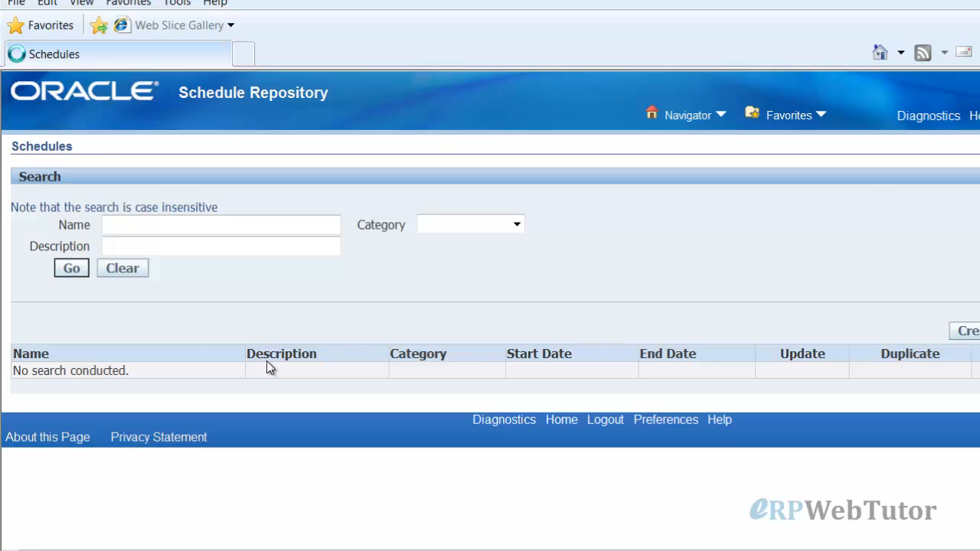
Expand Work Schedules > Maintain Schedules > Setup to list Category, Shift Detail Type and Global Exception
scroll(215, 436, down, 10)
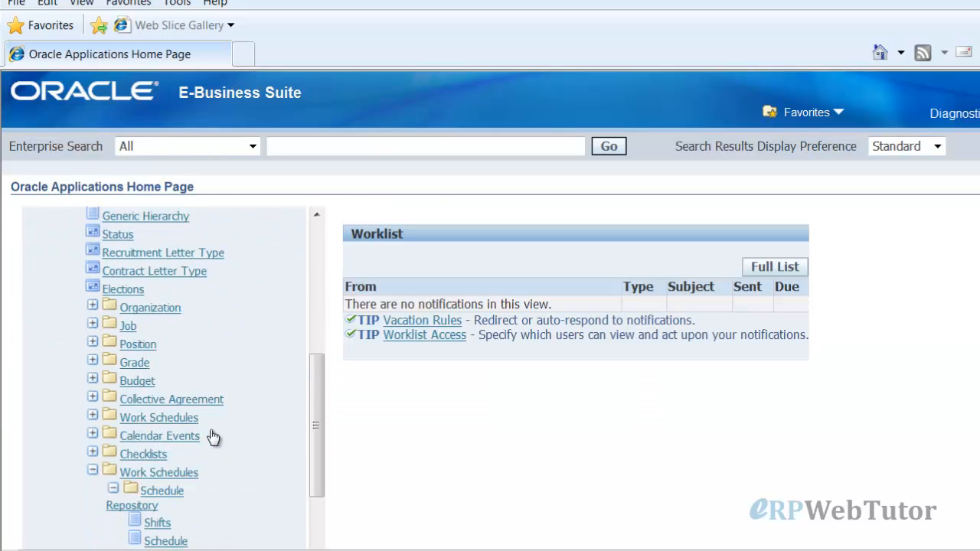
scroll(214, 437, down, 2)
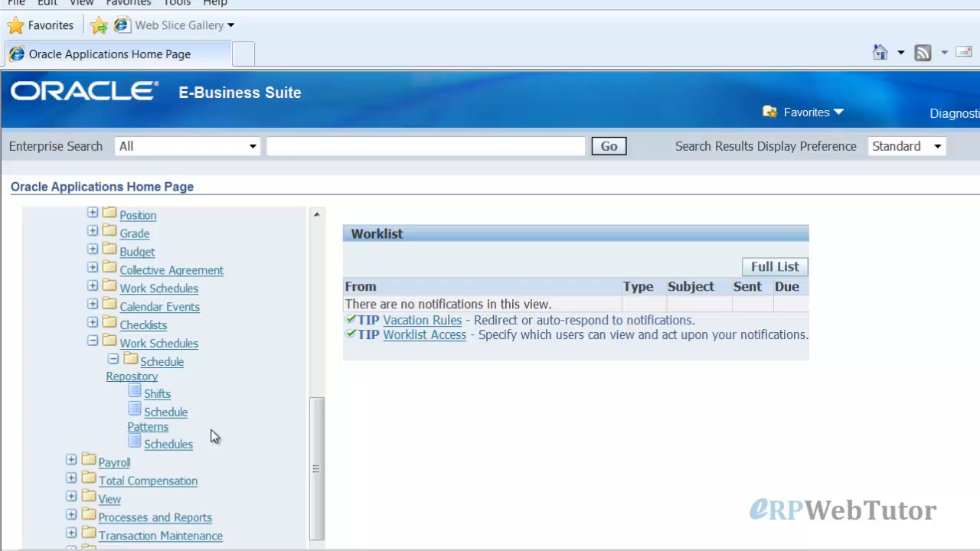
click(91, 340)
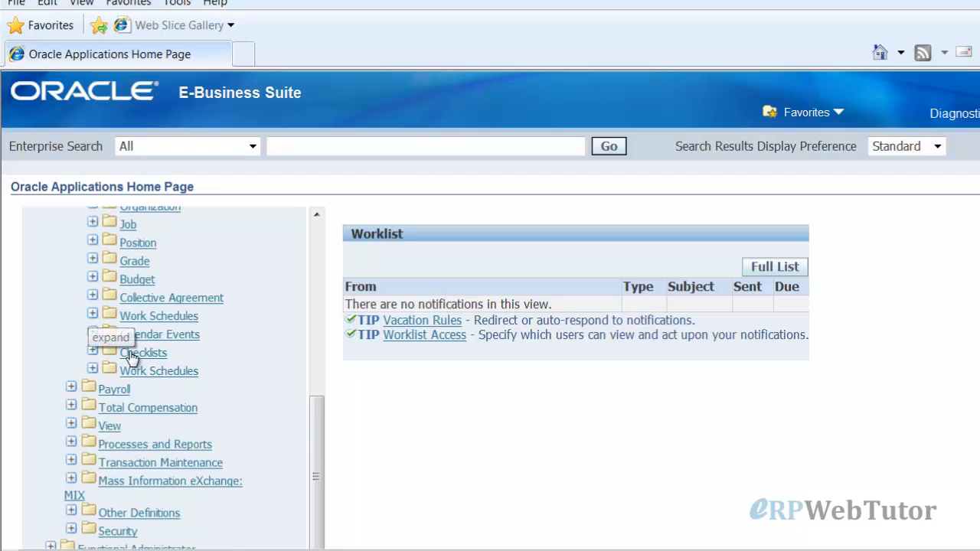
click(92, 316)
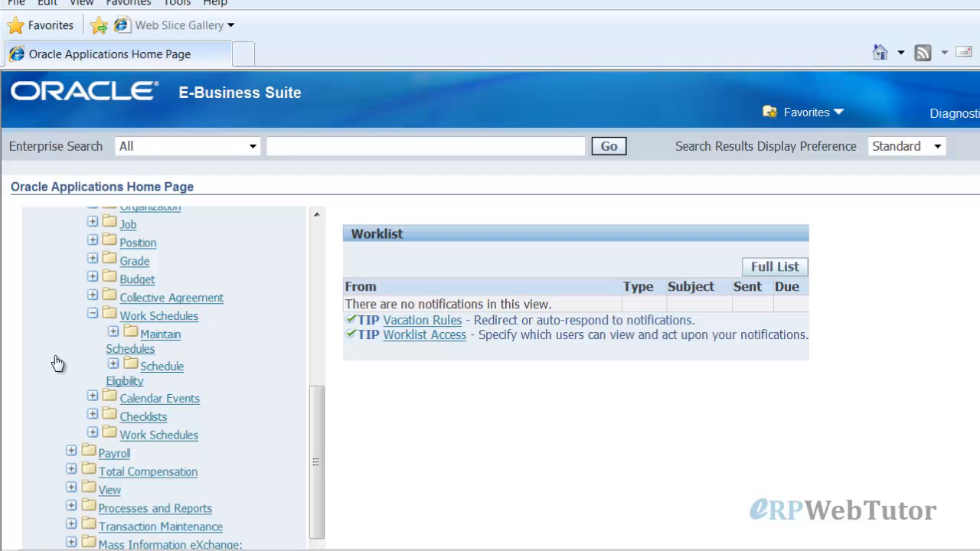
click(114, 332)
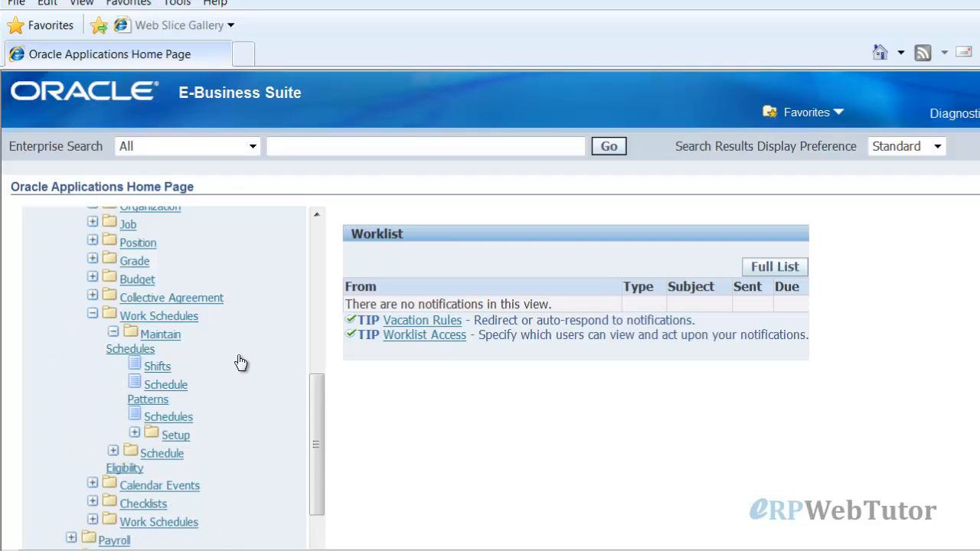
scroll(240, 361, down, 2)
click(134, 370)
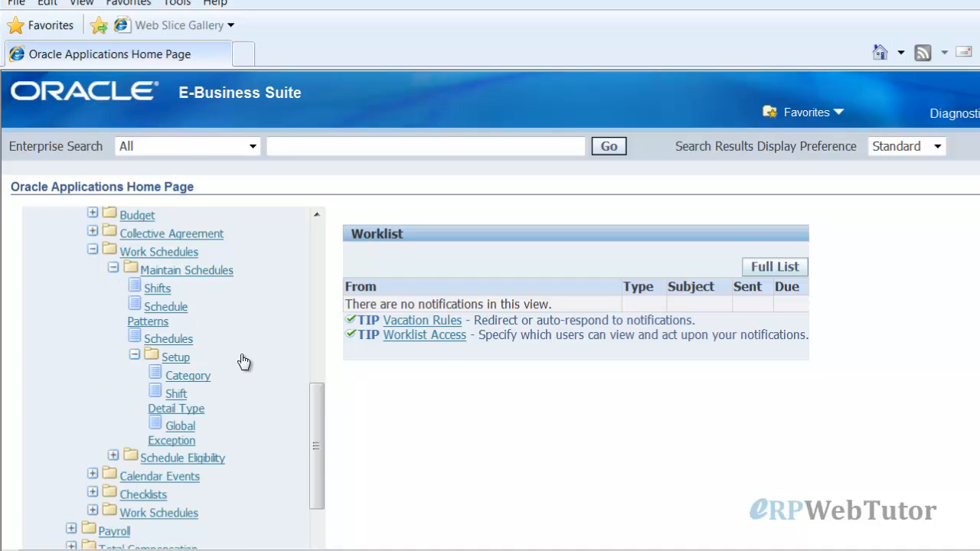
Open Global Exception to view the ten whole-day holidays, such as New Year's Day and Christmas Day
click(180, 427)
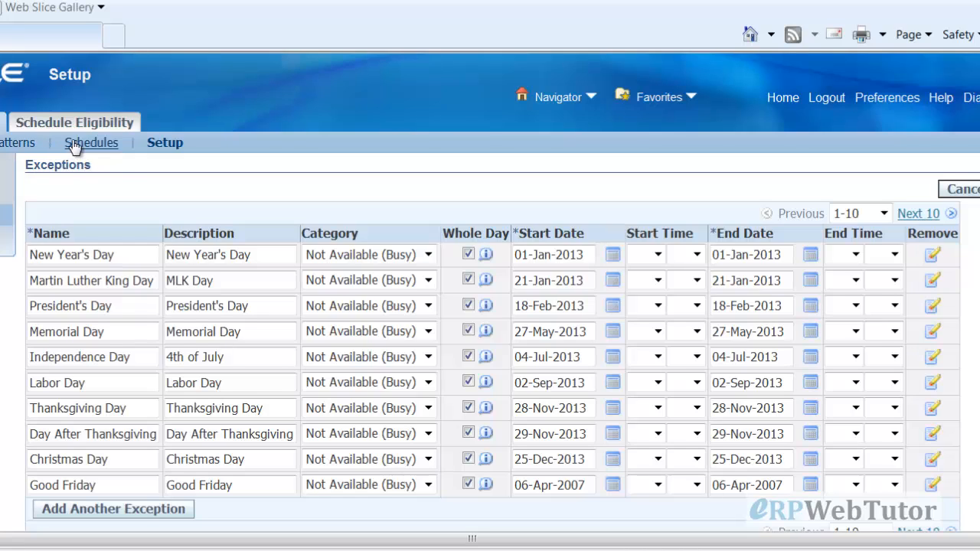
Search Schedule Patterns filtered to Calendar based Pattern
click(3, 151)
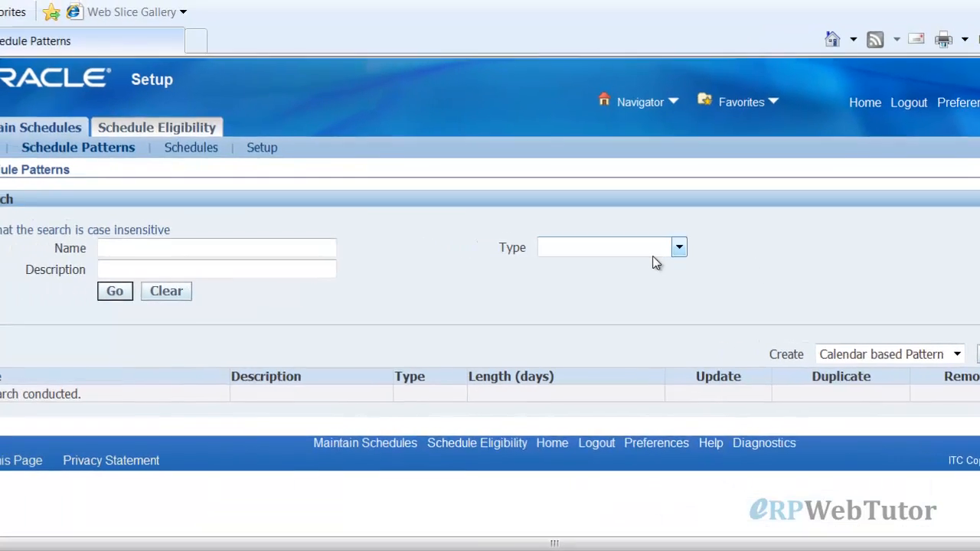
click(678, 256)
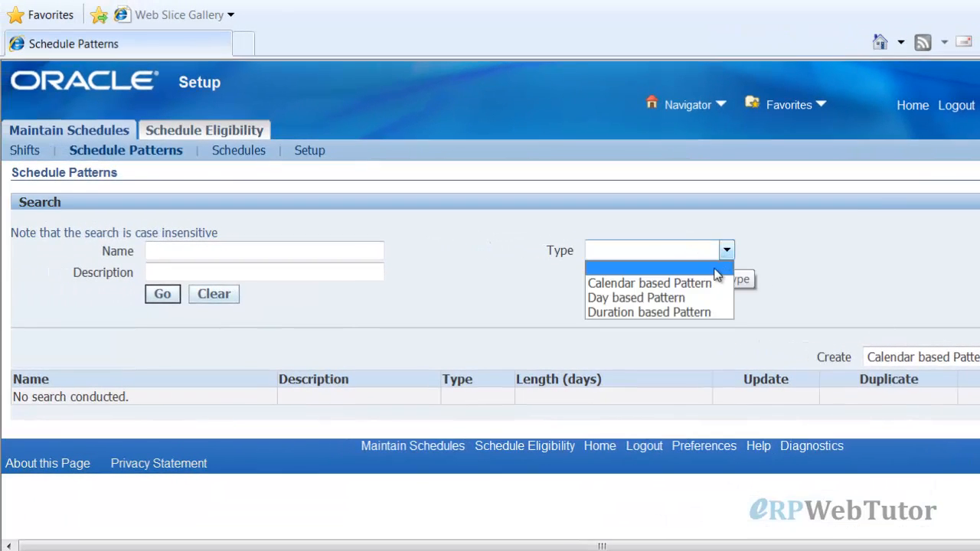
click(651, 283)
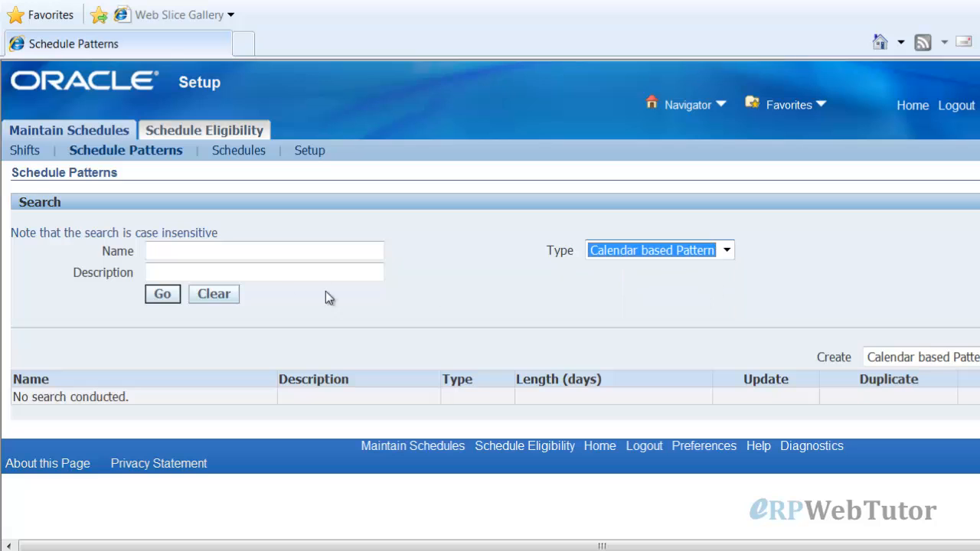
click(162, 295)
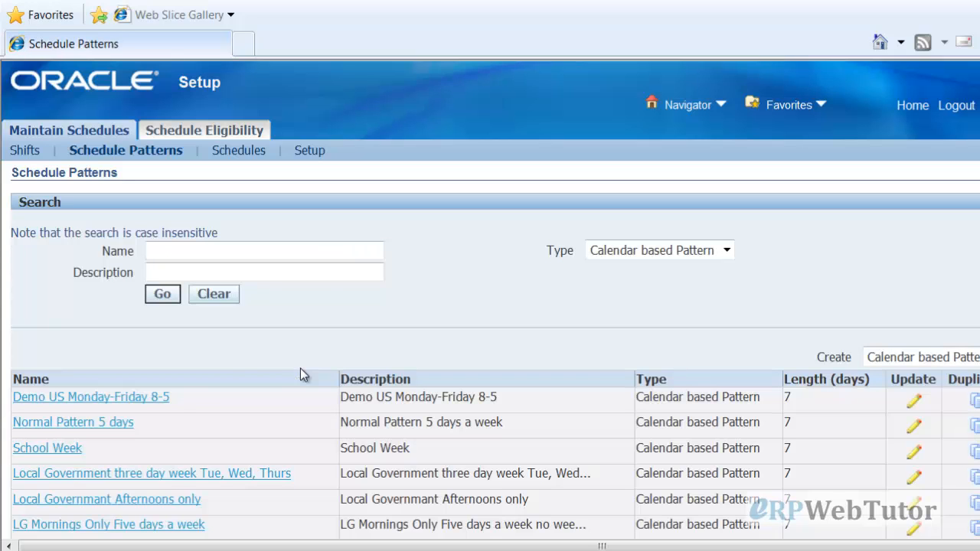
Open Demo US Monday-Friday 8-5 and review its weekday 08:00, 8-hour entries and busy weekends
click(105, 403)
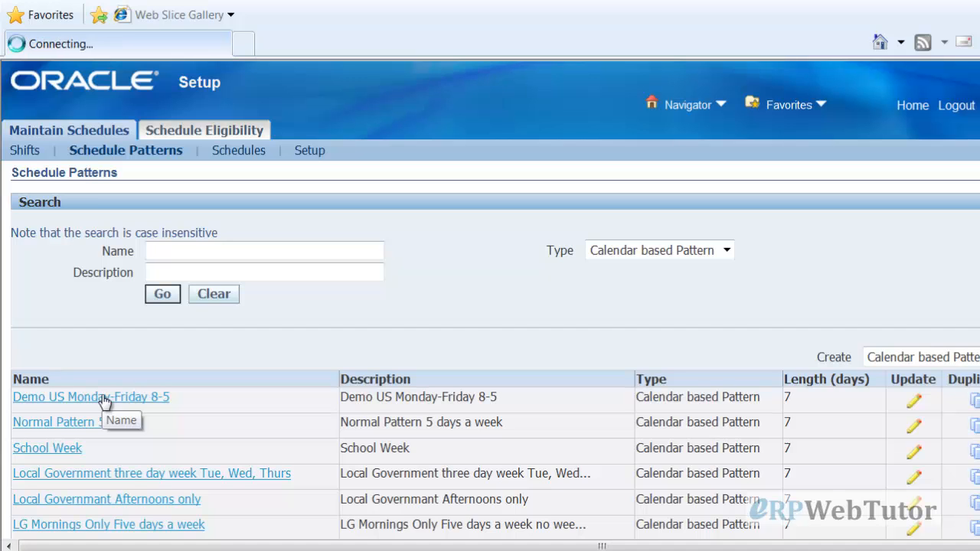
scroll(455, 314, down, 3)
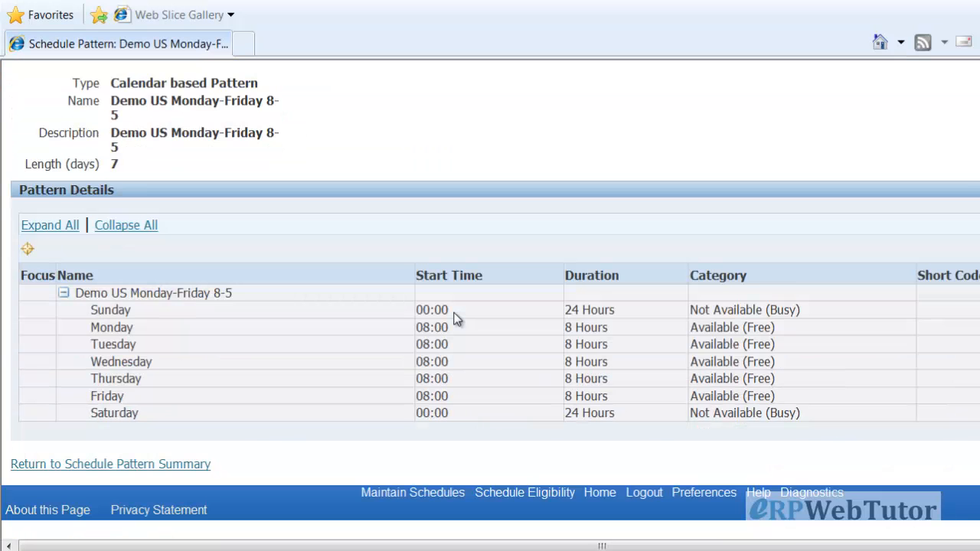
scroll(454, 318, up, 1)
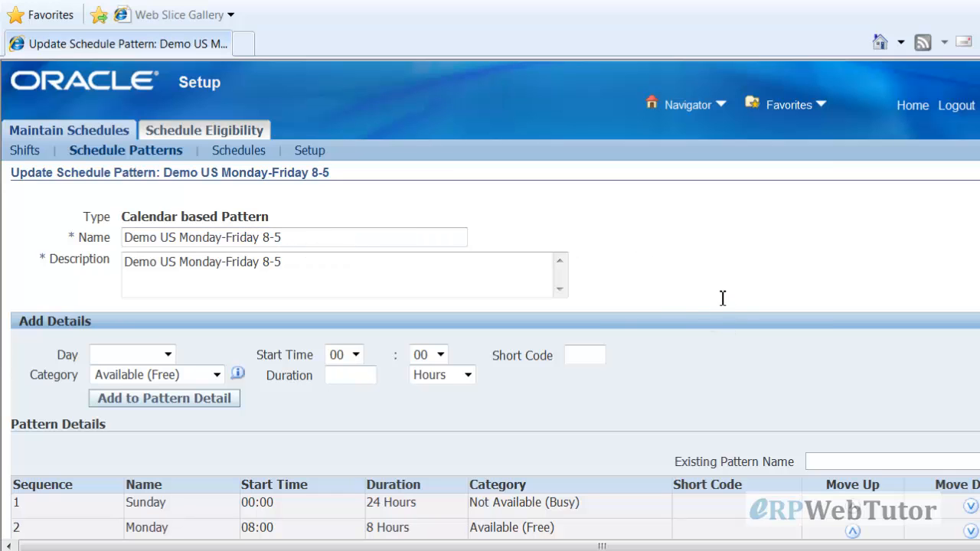
scroll(722, 298, down, 3)
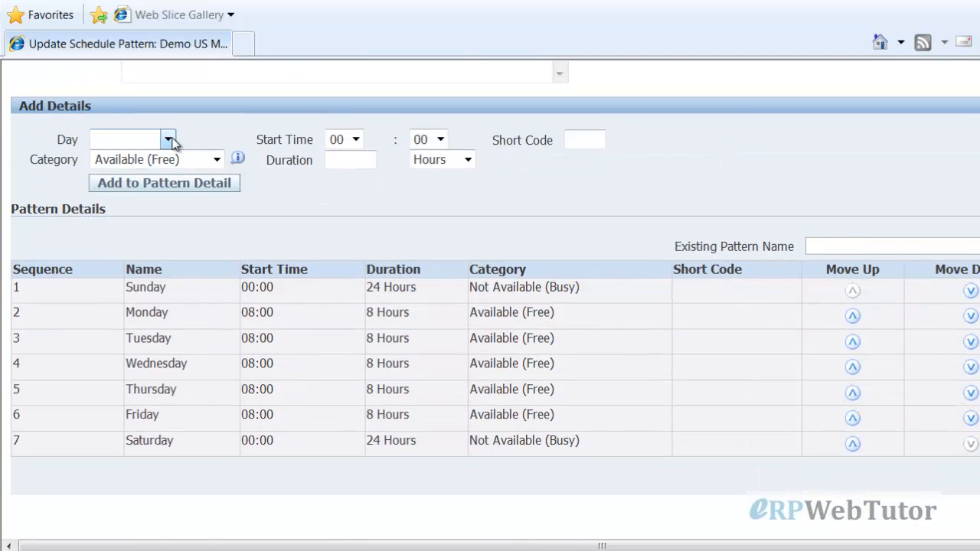
click(168, 140)
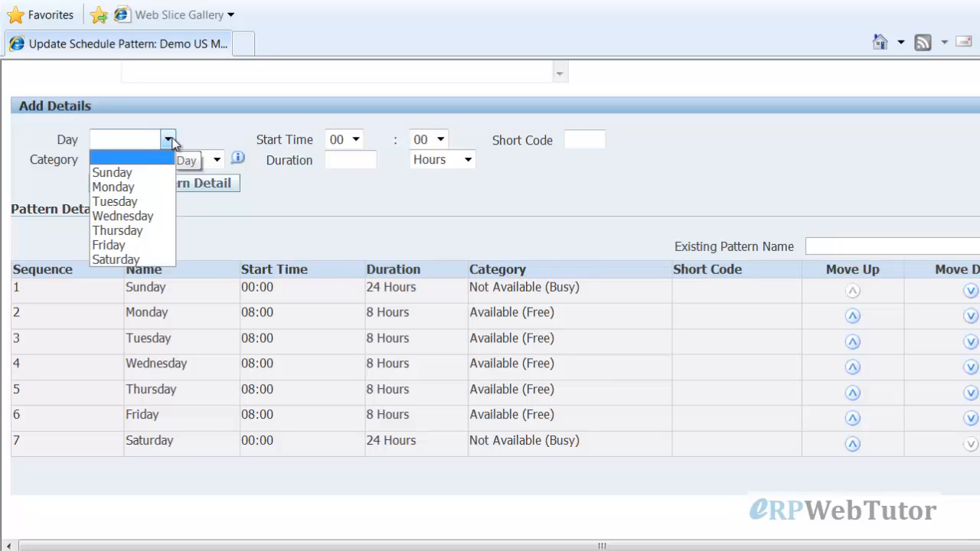
click(735, 153)
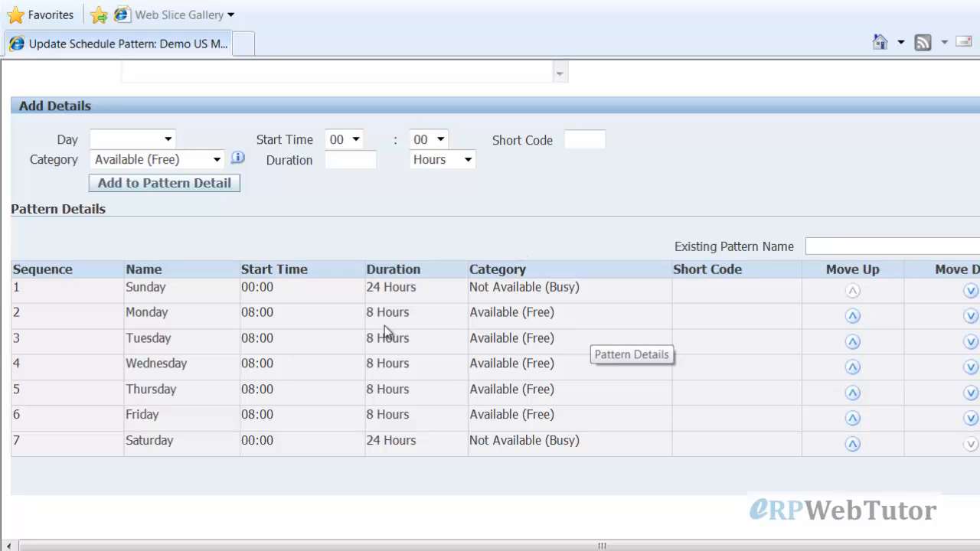
scroll(559, 344, up, 3)
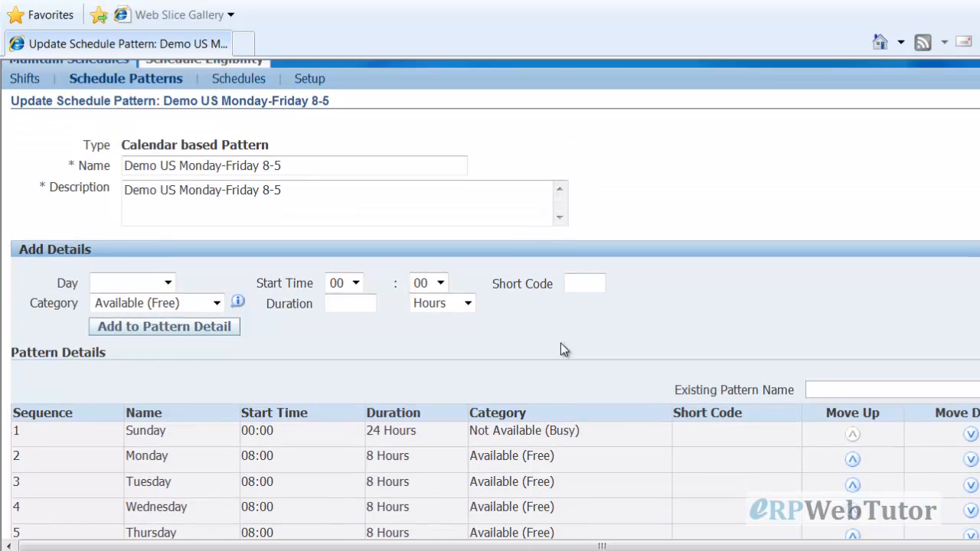
Search schedules in the Work Schedule category and open Demo US Monday-Friday 8-5 Schedule for update
click(255, 84)
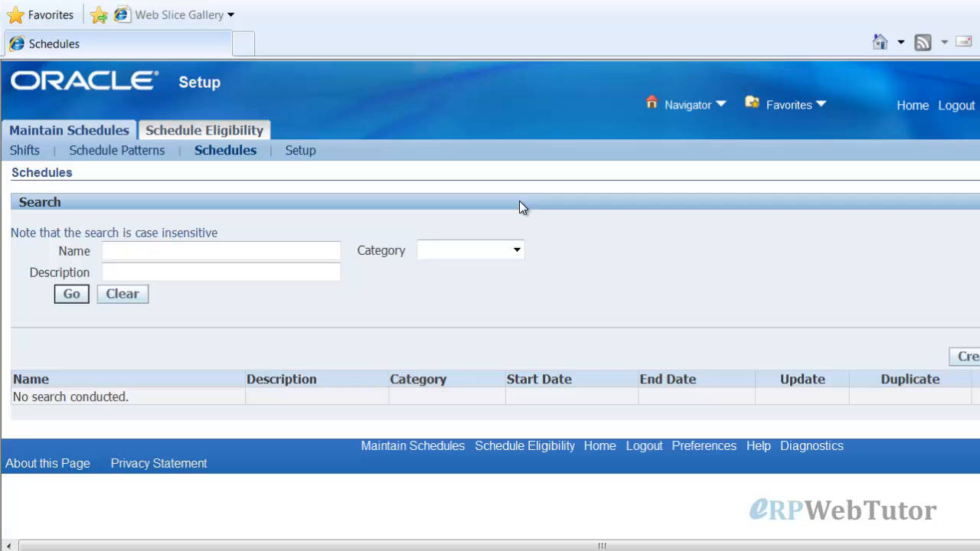
click(518, 251)
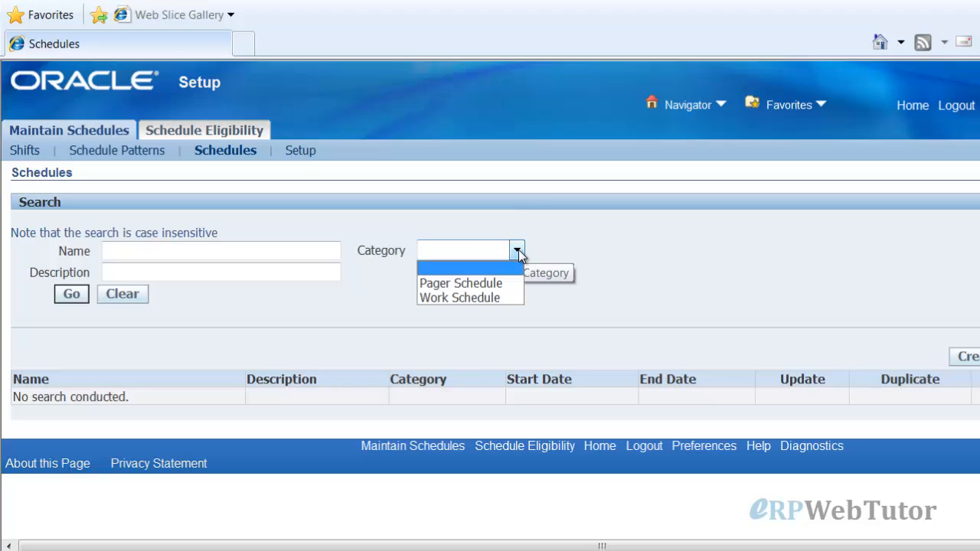
click(504, 299)
click(71, 296)
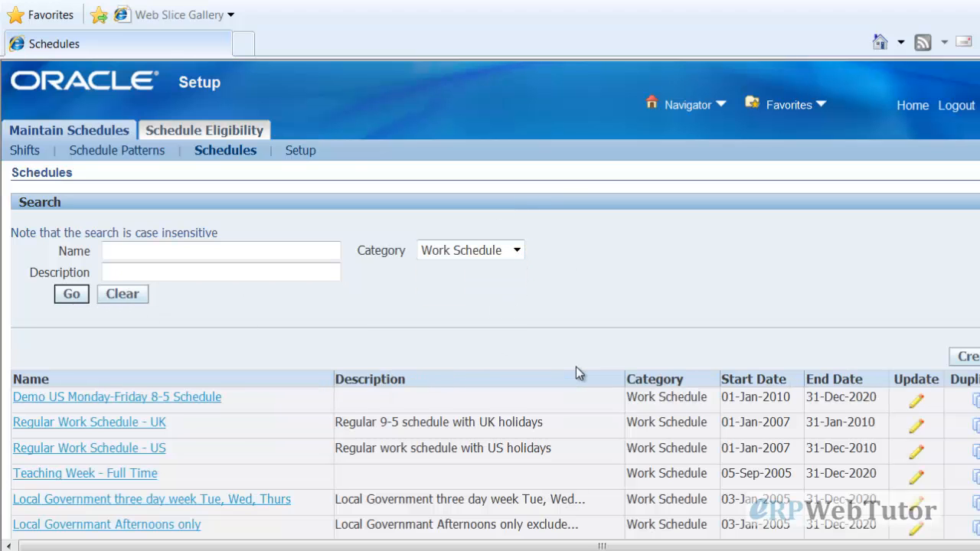
scroll(576, 371, down, 1)
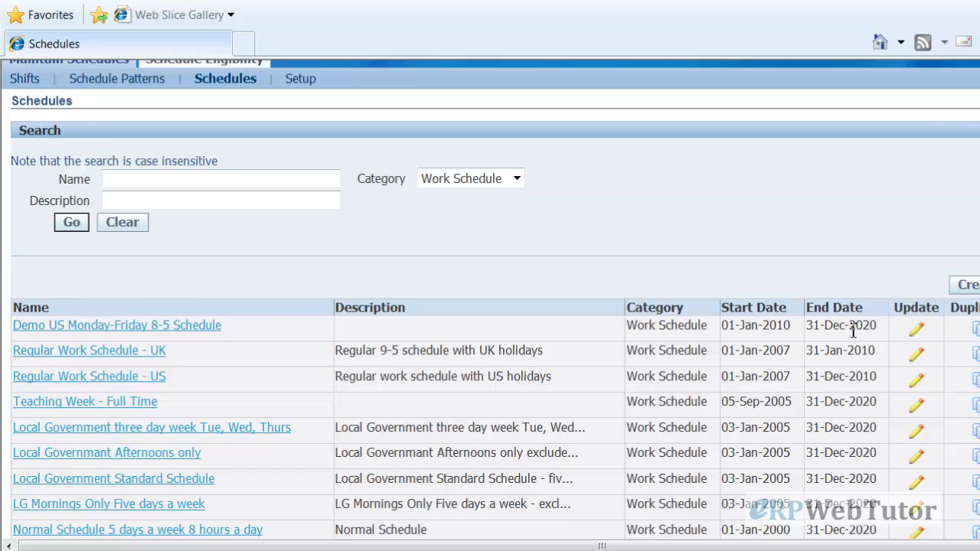
click(916, 328)
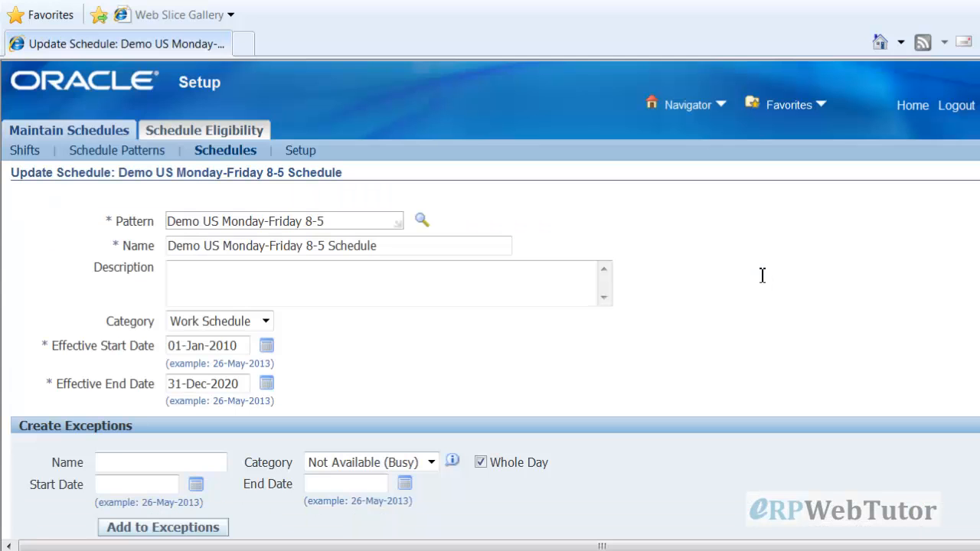
Review the schedule's 2013 holiday exceptions and its assigned person
scroll(761, 350, down, 2)
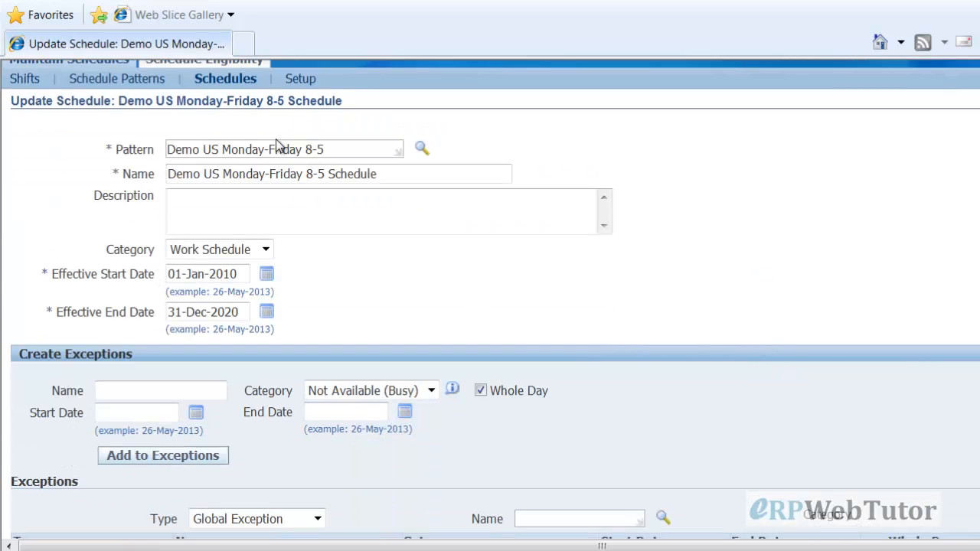
drag(345, 154, 166, 159)
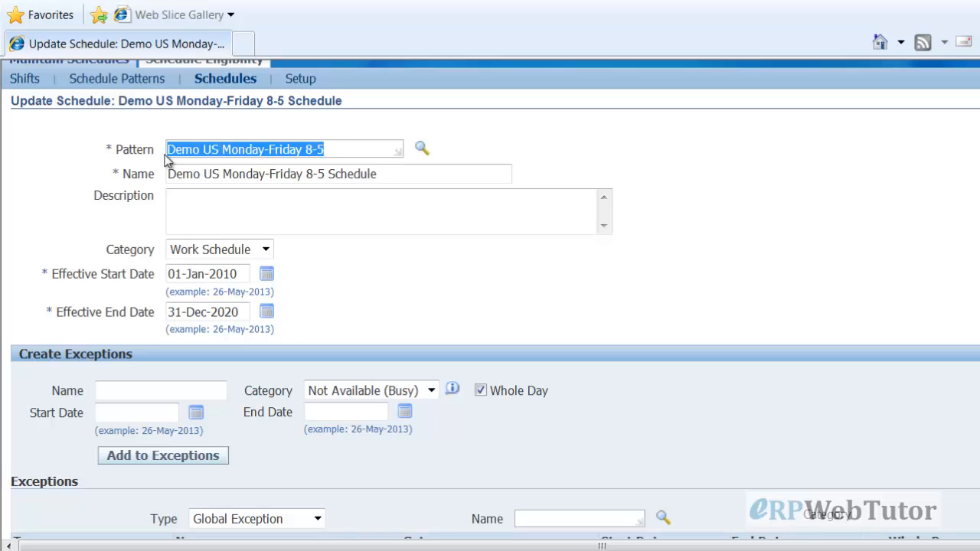
click(825, 238)
scroll(847, 283, down, 4)
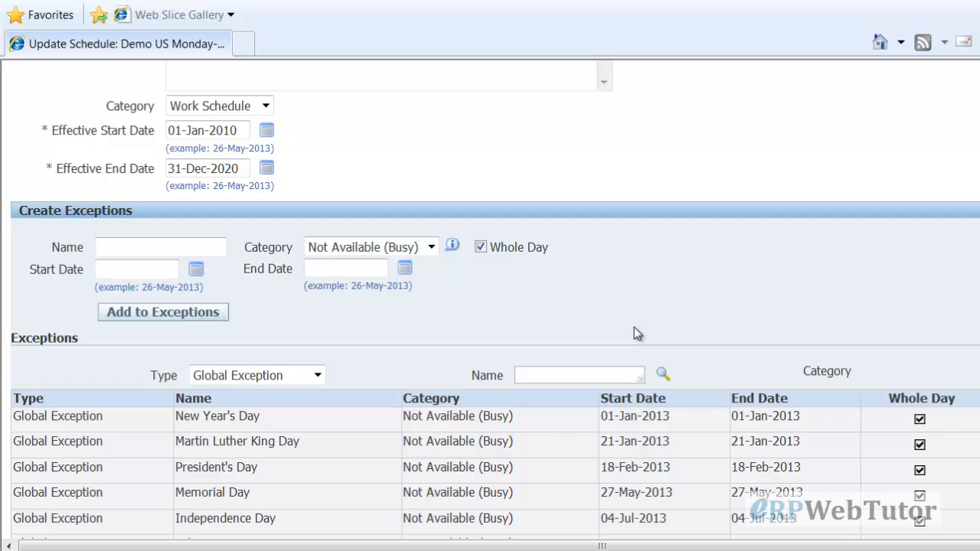
scroll(787, 321, down, 2)
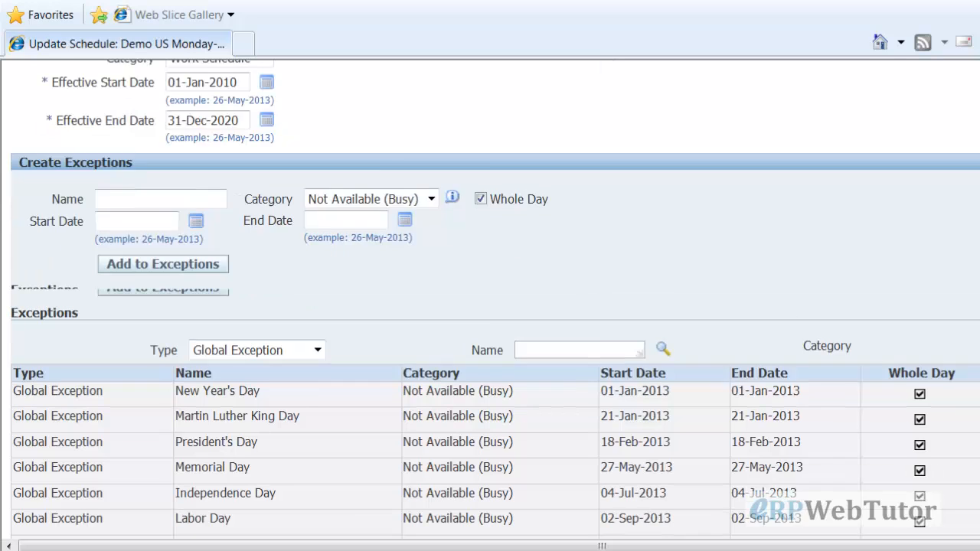
scroll(490, 306, up, 2)
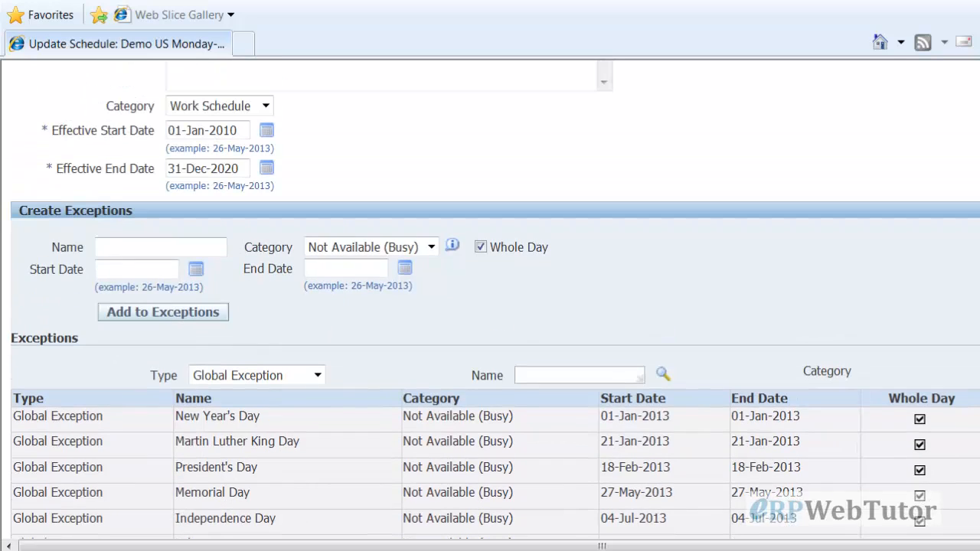
scroll(977, 322, down, 4)
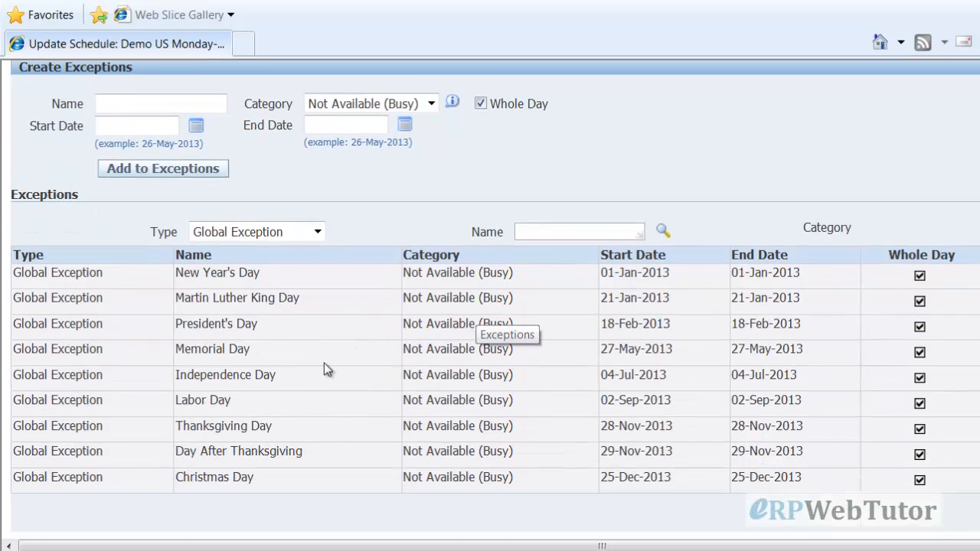
scroll(767, 387, down, 6)
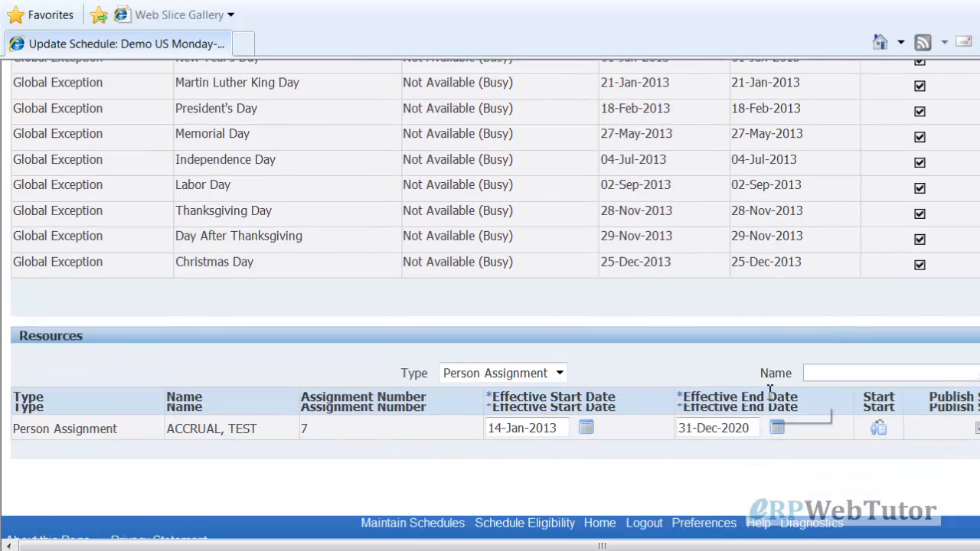
scroll(838, 330, up, 1)
scroll(836, 330, up, 3)
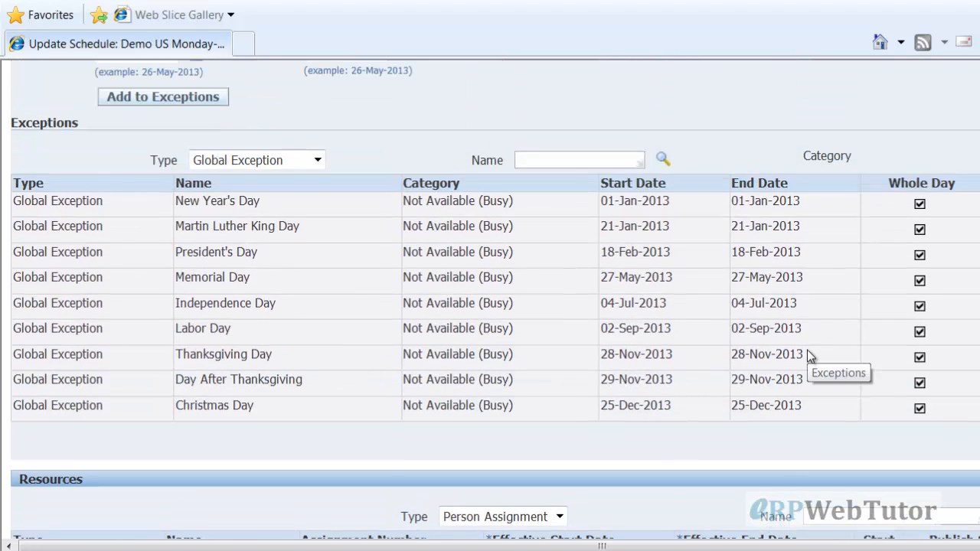
scroll(559, 295, up, 11)
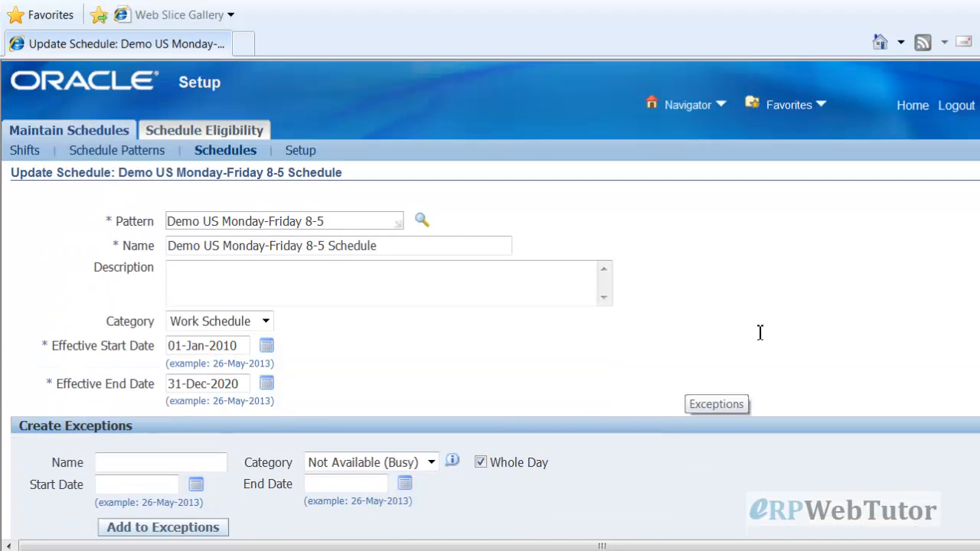
Return home and launch Demo Enter and Maintain under Demo US Super HRMS Manager
click(978, 196)
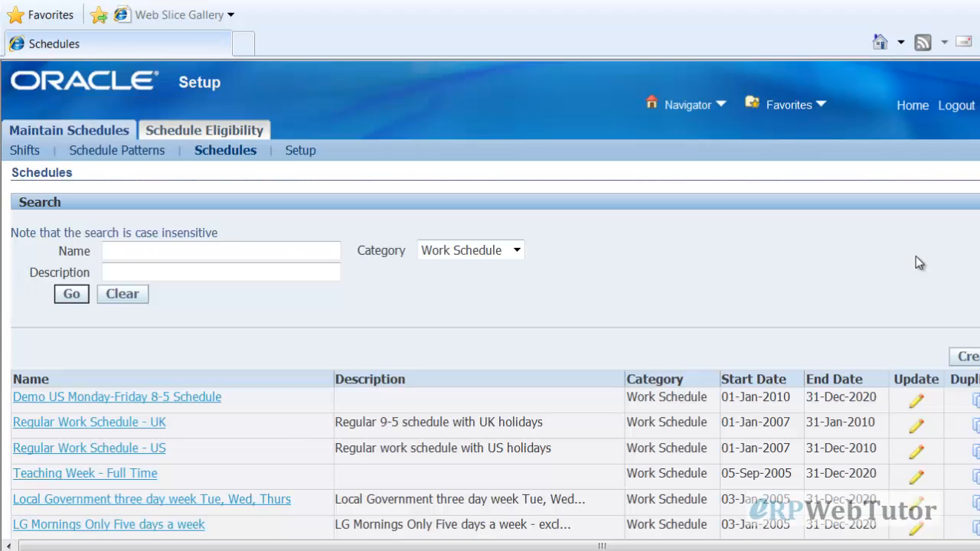
click(912, 105)
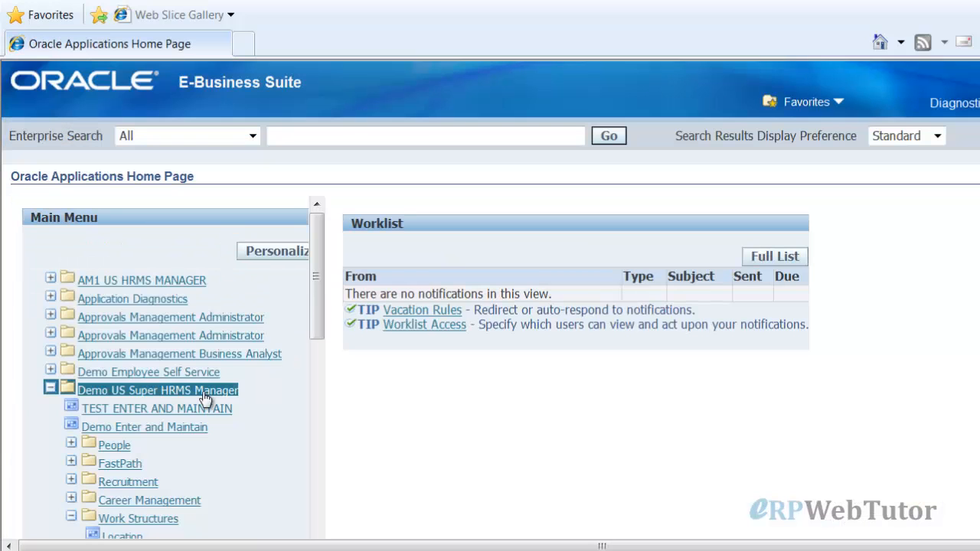
scroll(207, 398, down, 1)
click(113, 383)
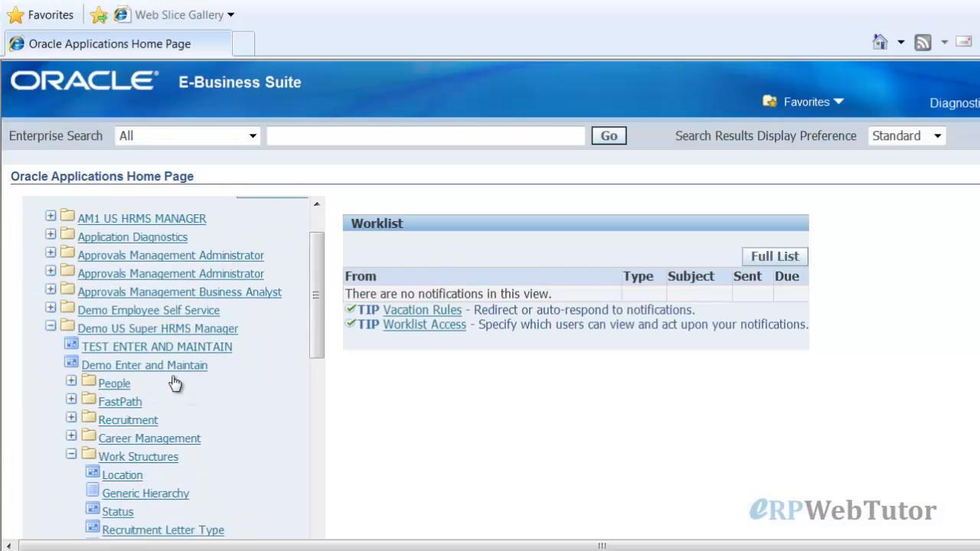
click(123, 384)
click(141, 401)
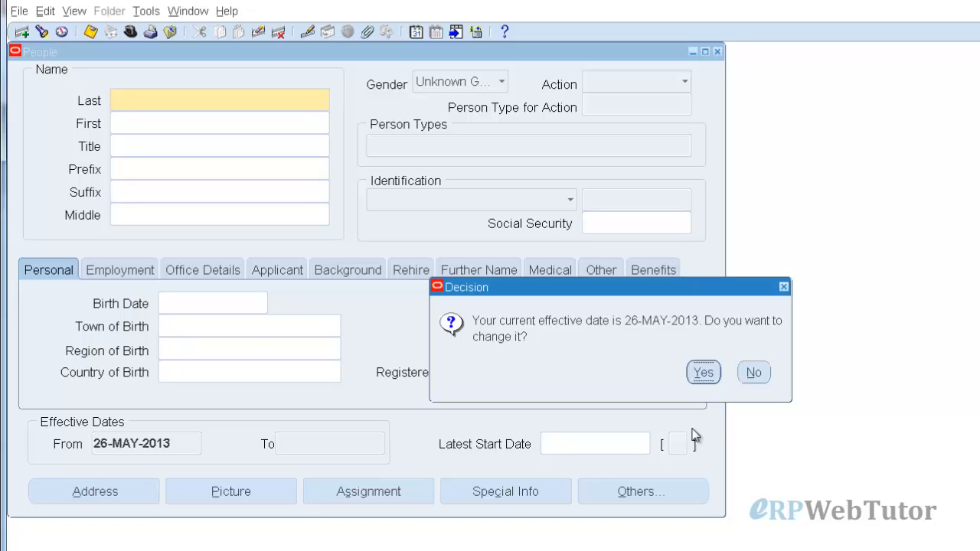
Keep the 26-MAY-2013 effective date and find the test employee by name ('accr')
click(754, 374)
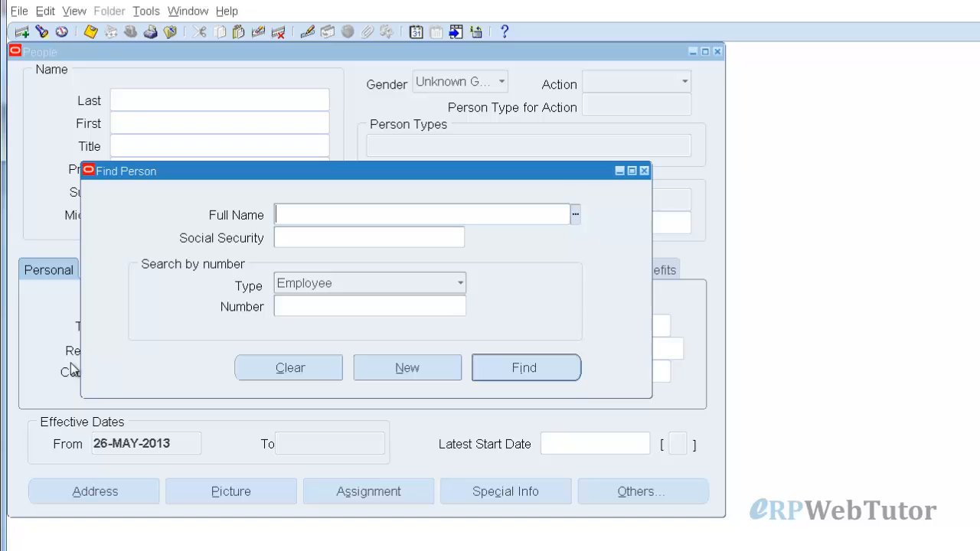
text(accr)
key(Tab)
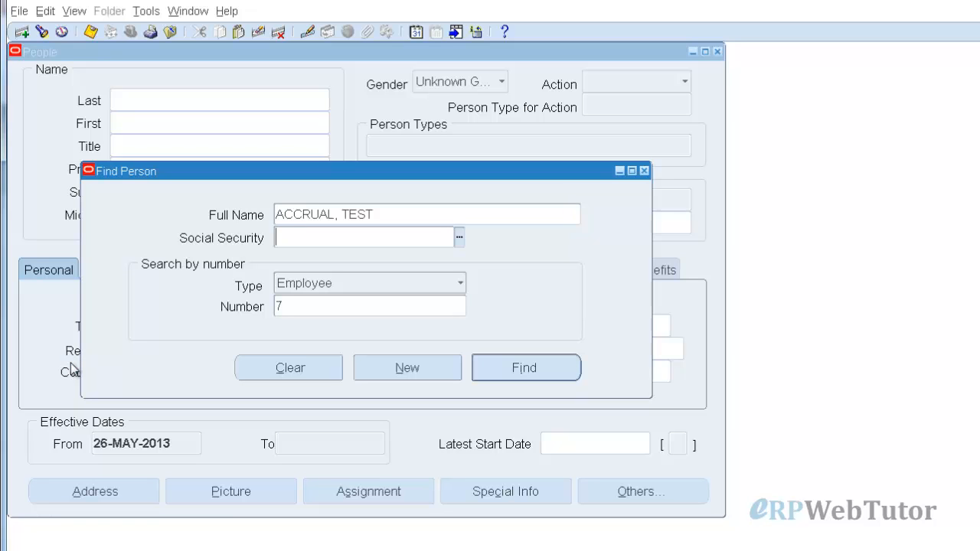
key(Return)
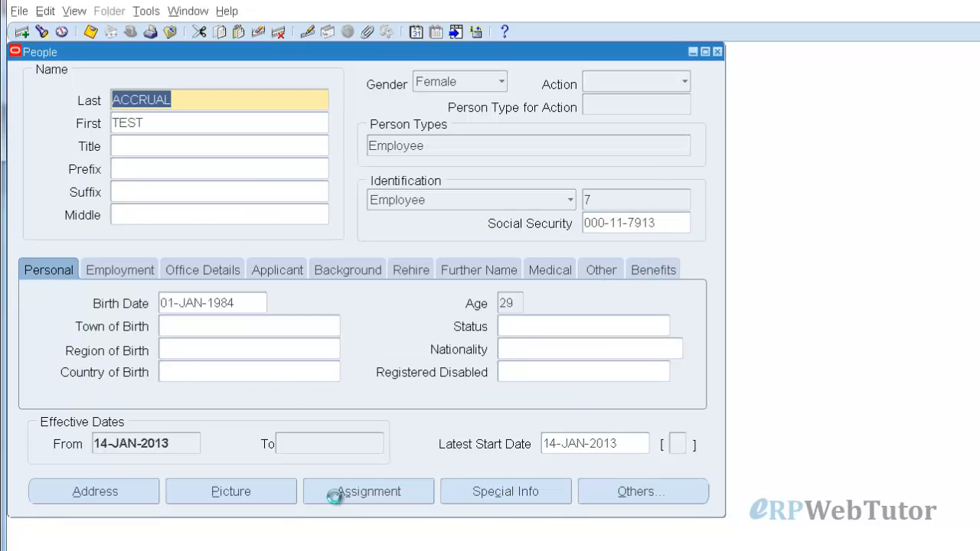
Open the assignment's Assign Schedules, showing Demo US Monday-Friday 8-5 Schedule, 14-Jan-2013 to 31-Dec-2020
click(344, 492)
click(620, 521)
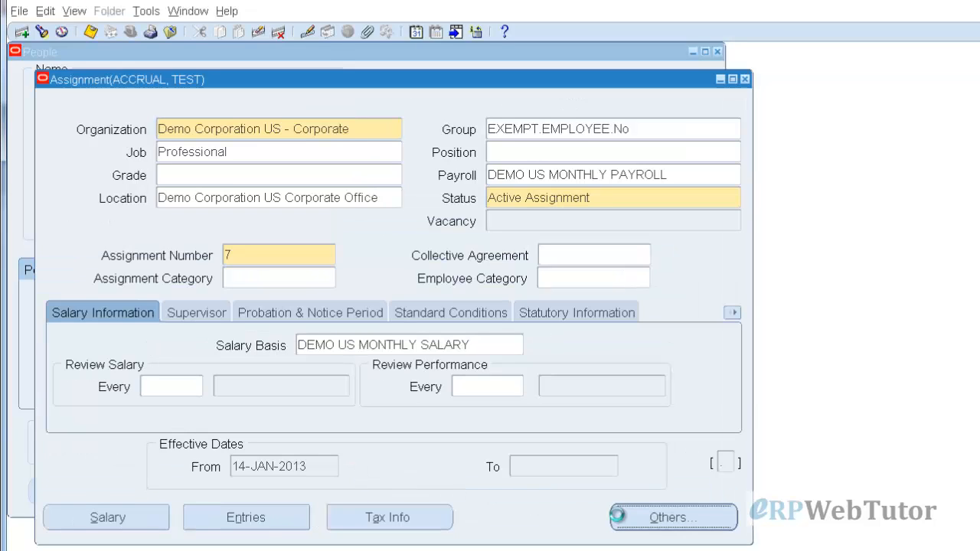
double_click(507, 344)
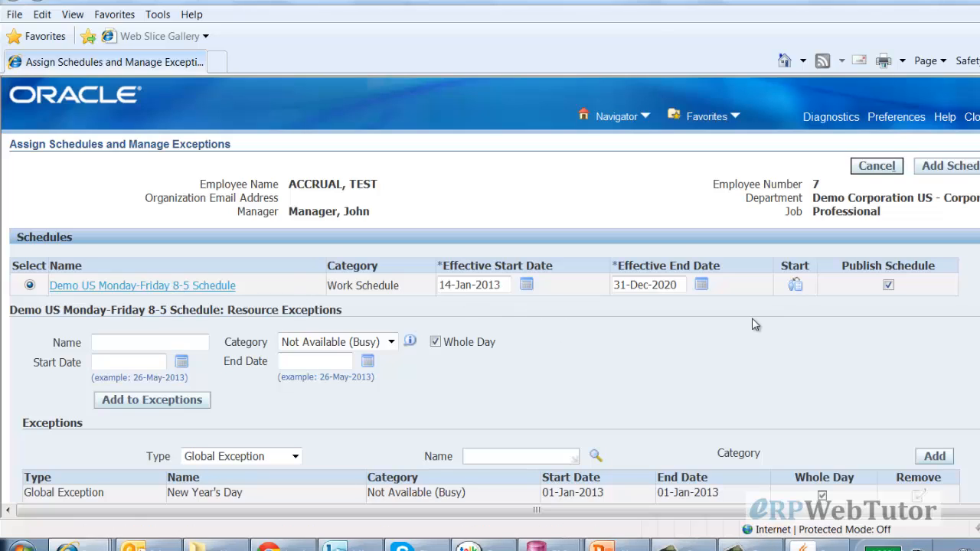
click(952, 167)
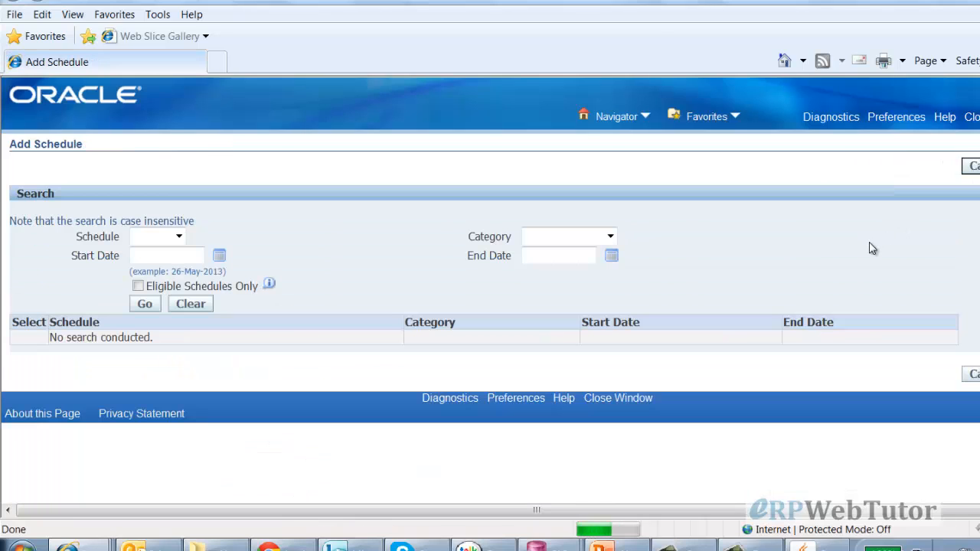
click(610, 236)
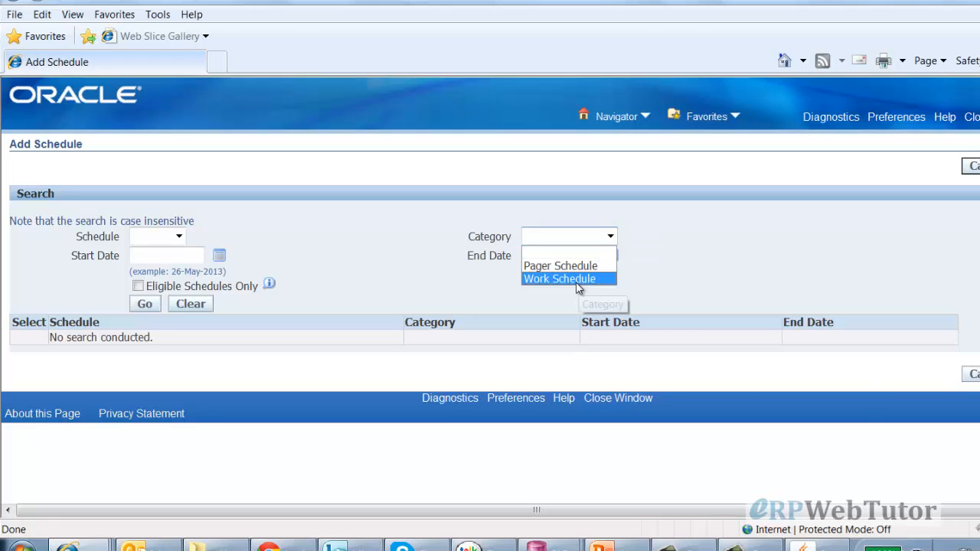
click(584, 280)
click(144, 304)
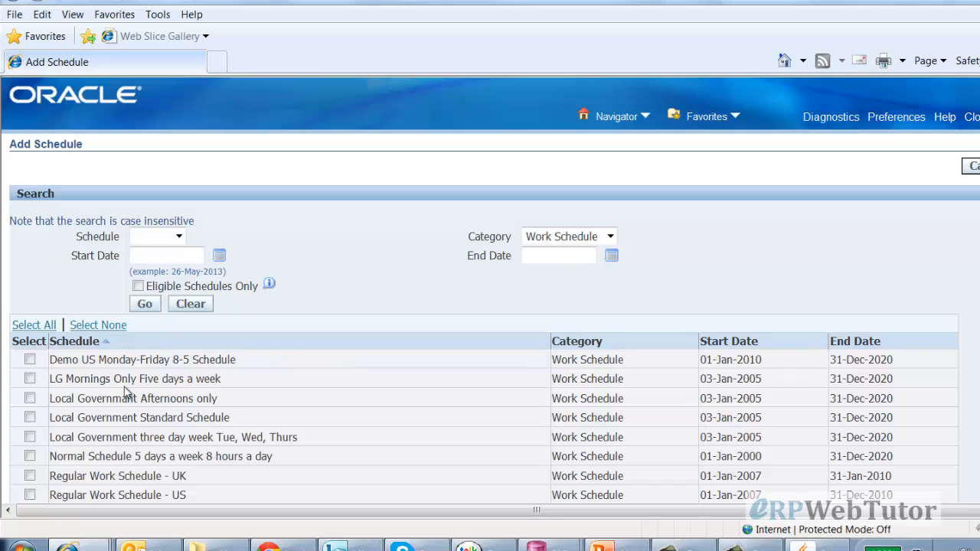
scroll(372, 369, down, 3)
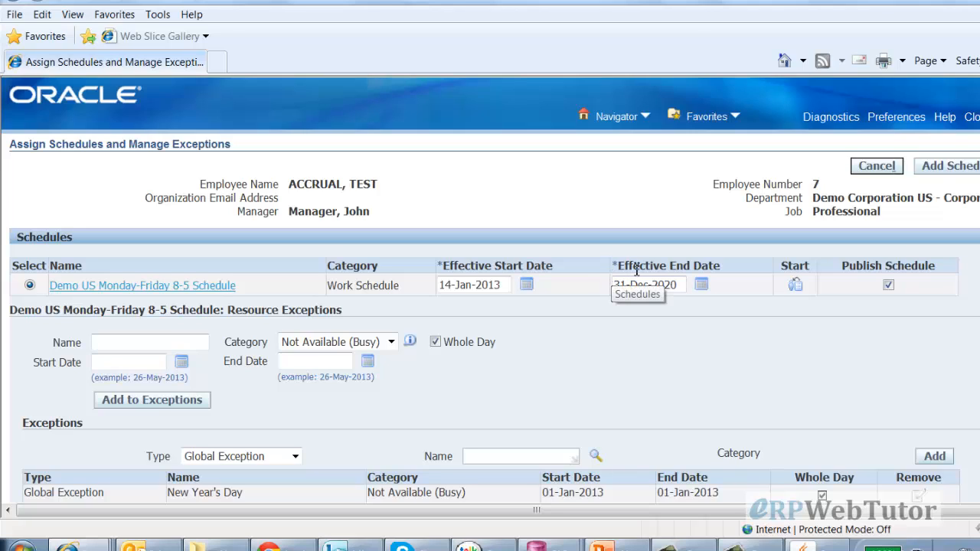
Review the schedule's effective start and end dates and tick Publish Schedule
double_click(482, 285)
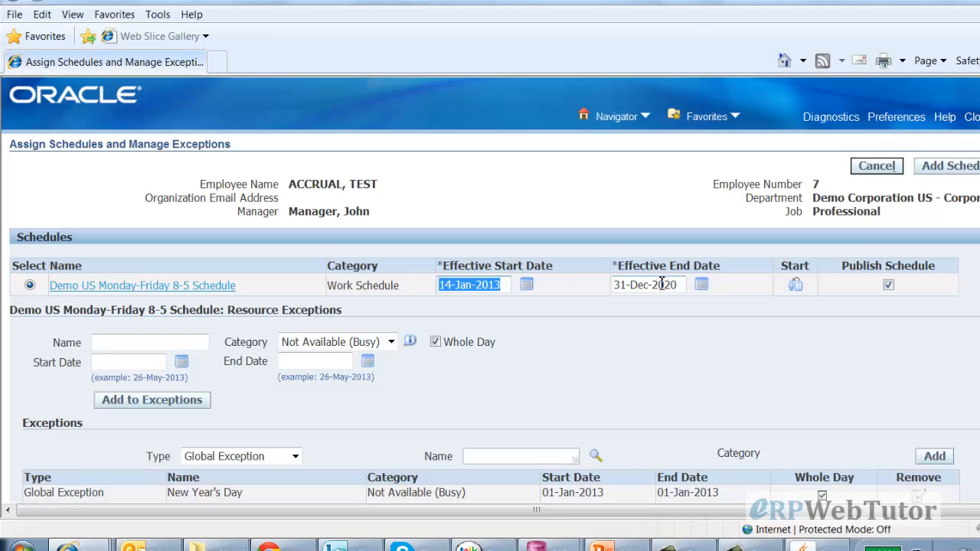
drag(682, 284, 620, 285)
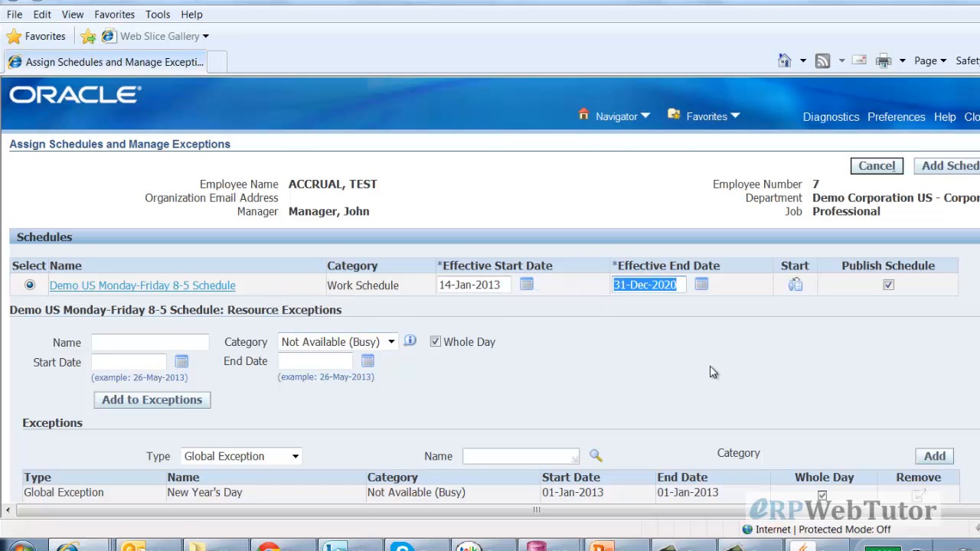
click(886, 282)
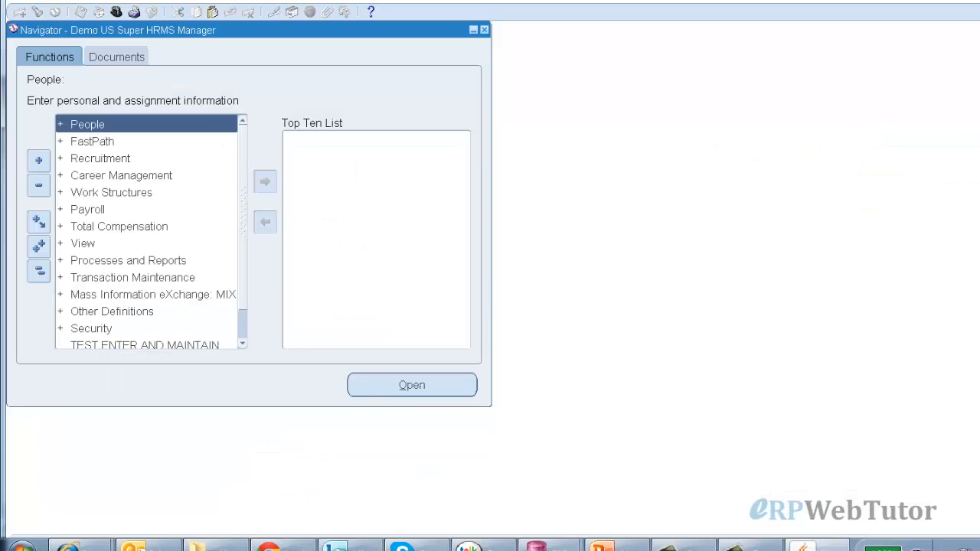
Switch to the Demo Employee Self Service responsibility, filtering on 'demo', and open View/Create Absence
click(118, 12)
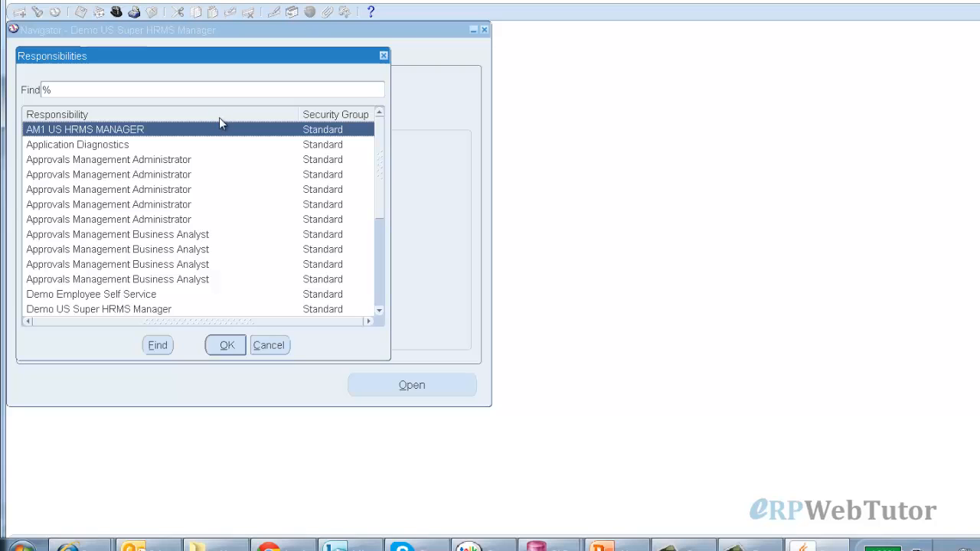
text(demo)
key(Return)
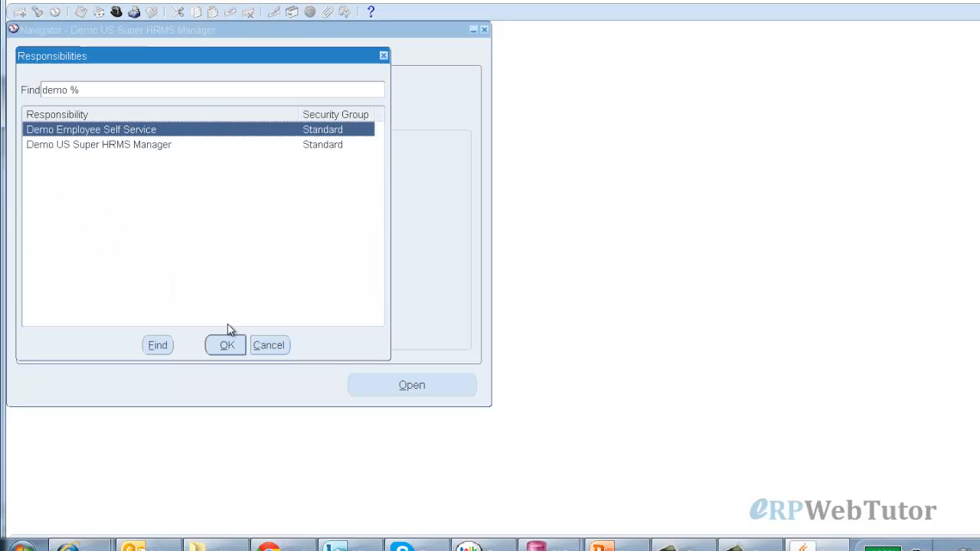
click(226, 345)
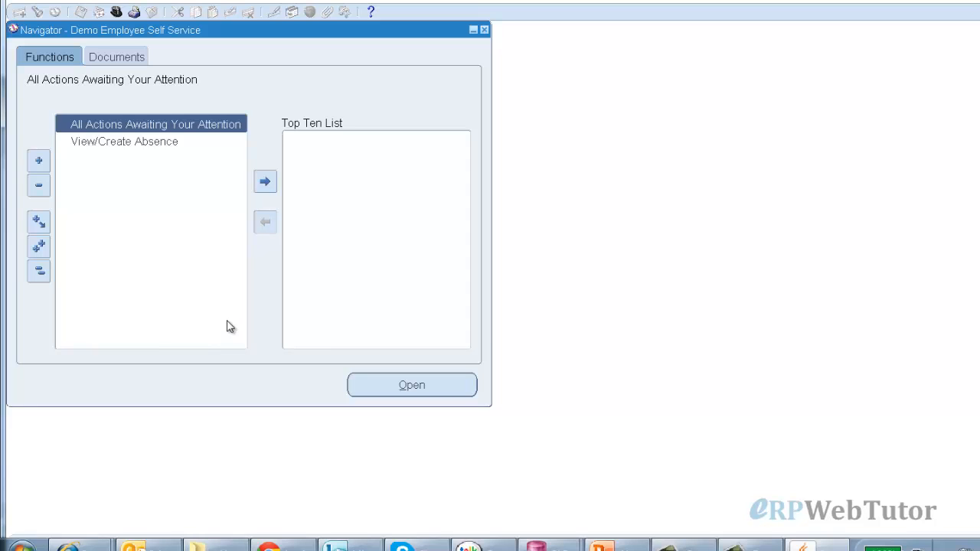
double_click(106, 145)
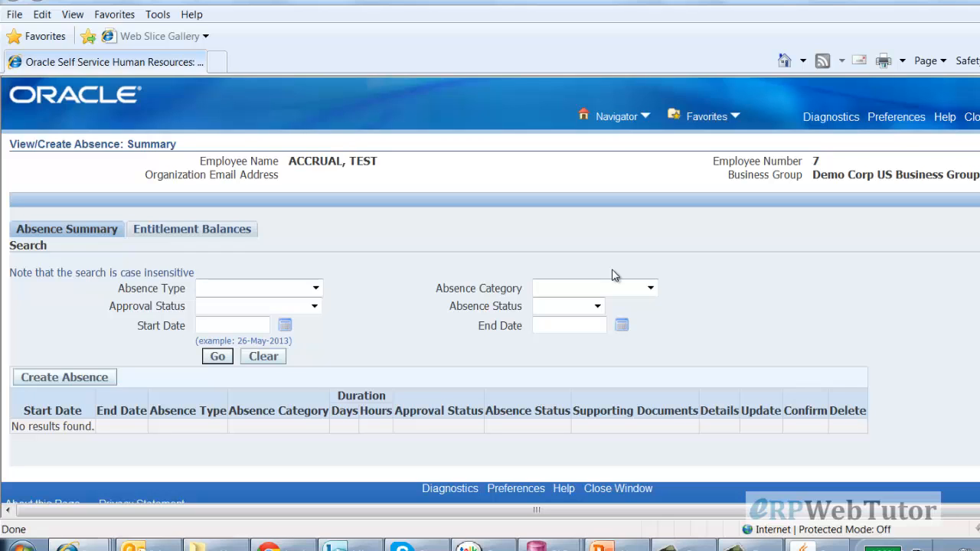
Create a new absence with Absence Status Confirmed and Absence Type Vacation
click(85, 376)
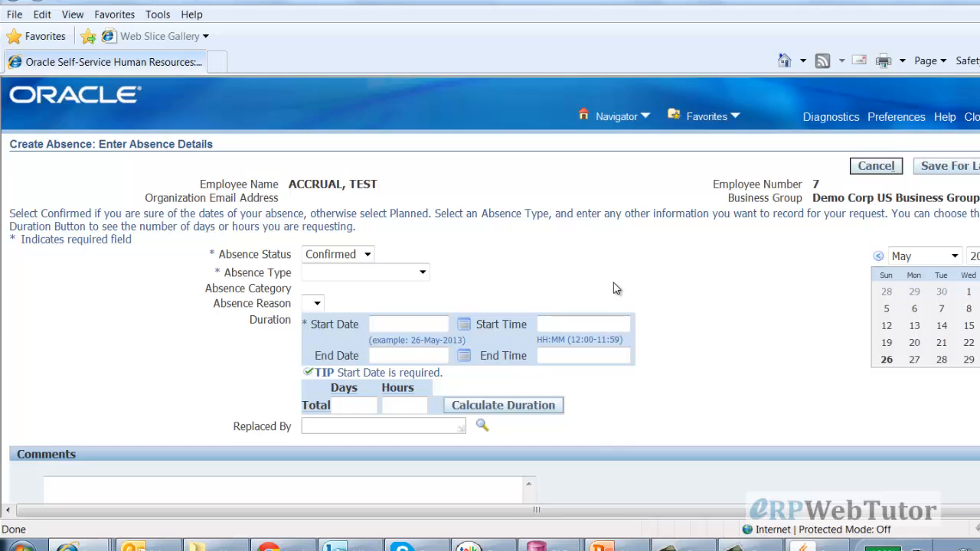
click(367, 256)
click(367, 256)
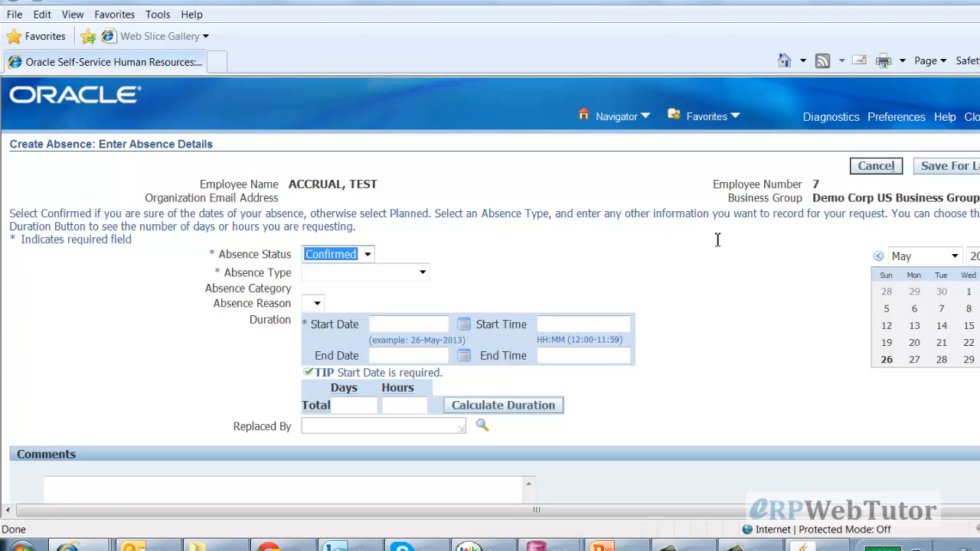
click(714, 309)
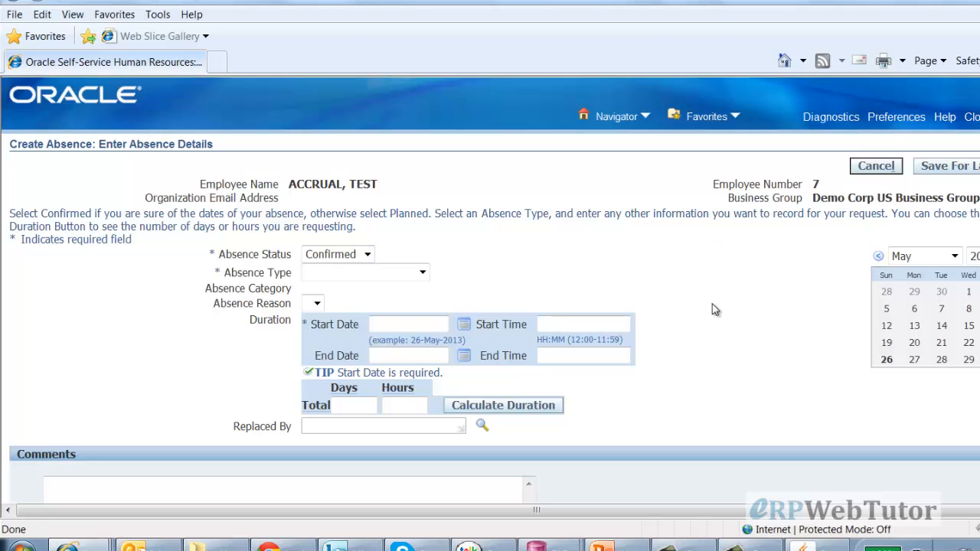
click(421, 273)
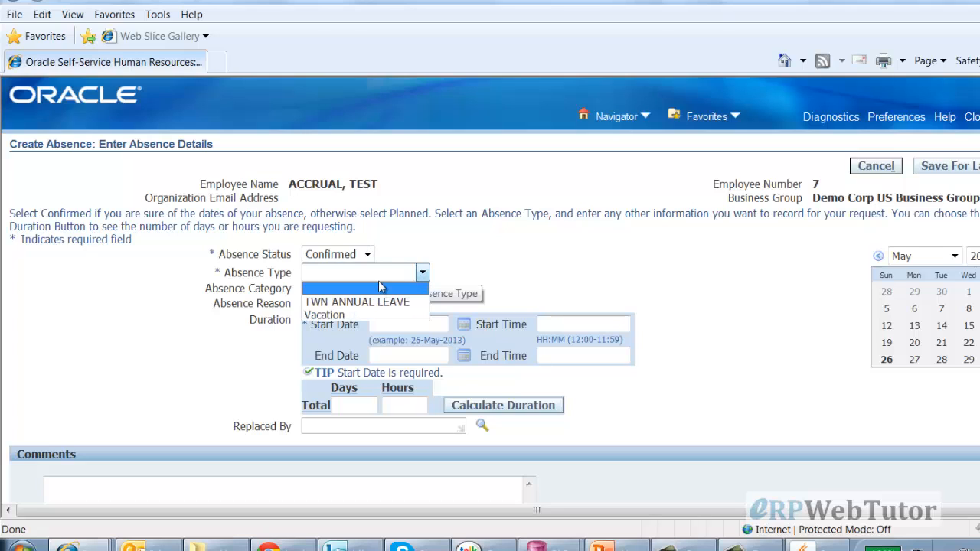
click(326, 314)
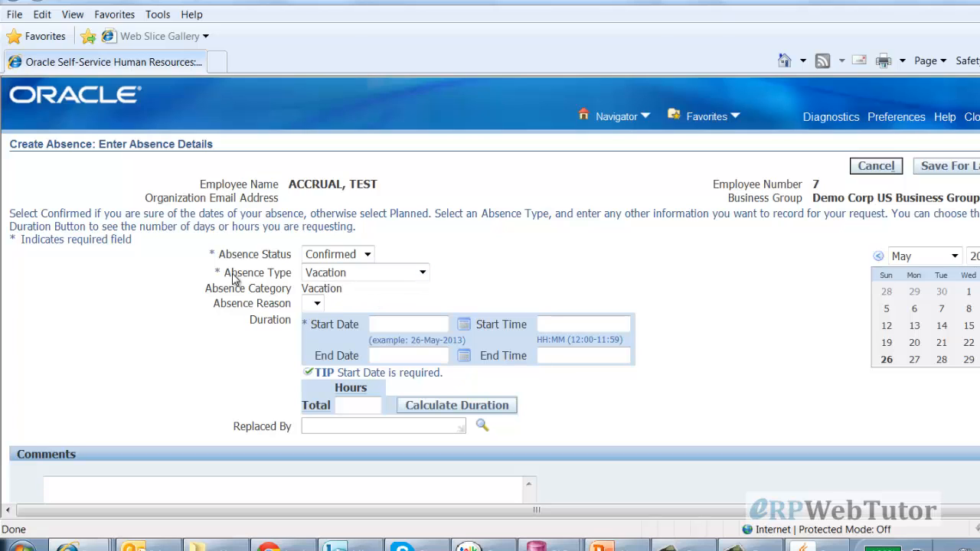
click(346, 404)
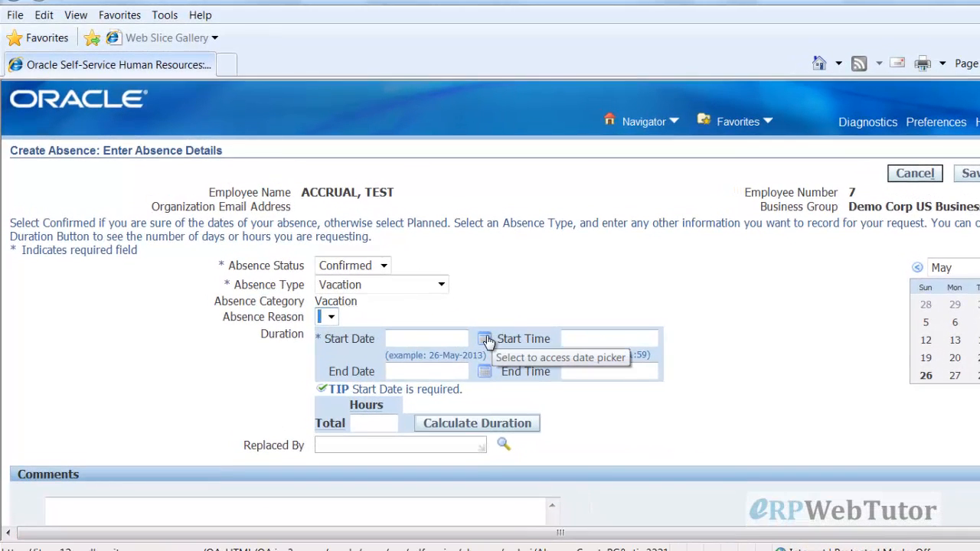
Set the absence Start Date to 03-Jul-2013 using the calendar picker
click(485, 339)
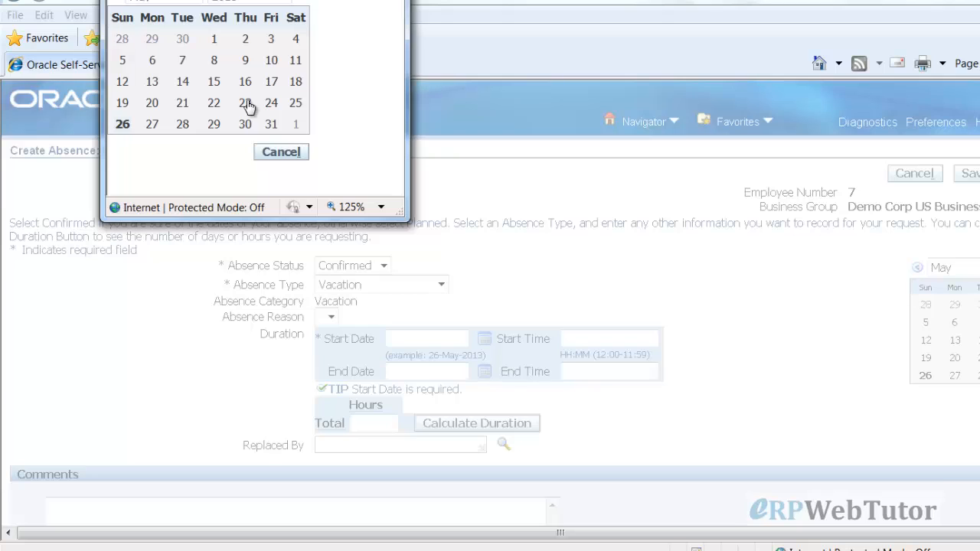
click(194, 3)
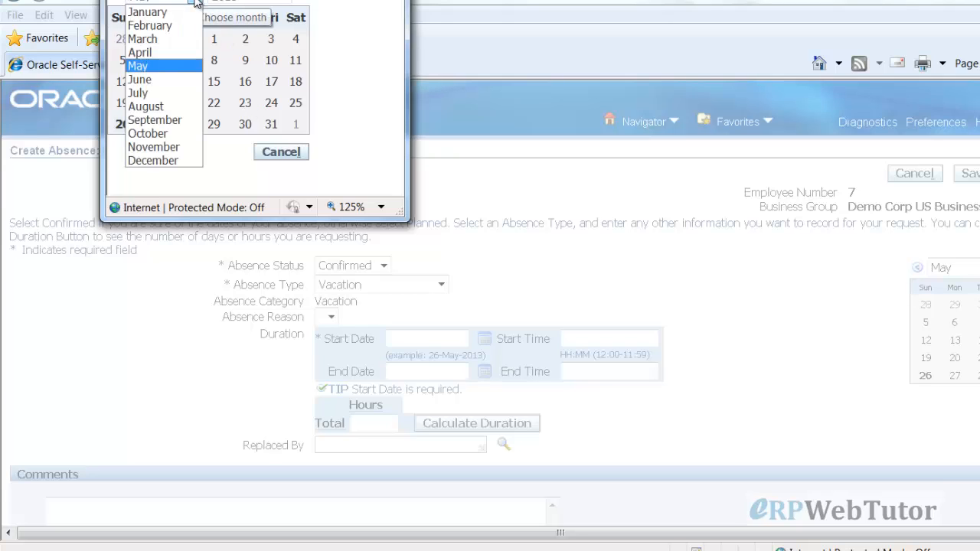
click(180, 92)
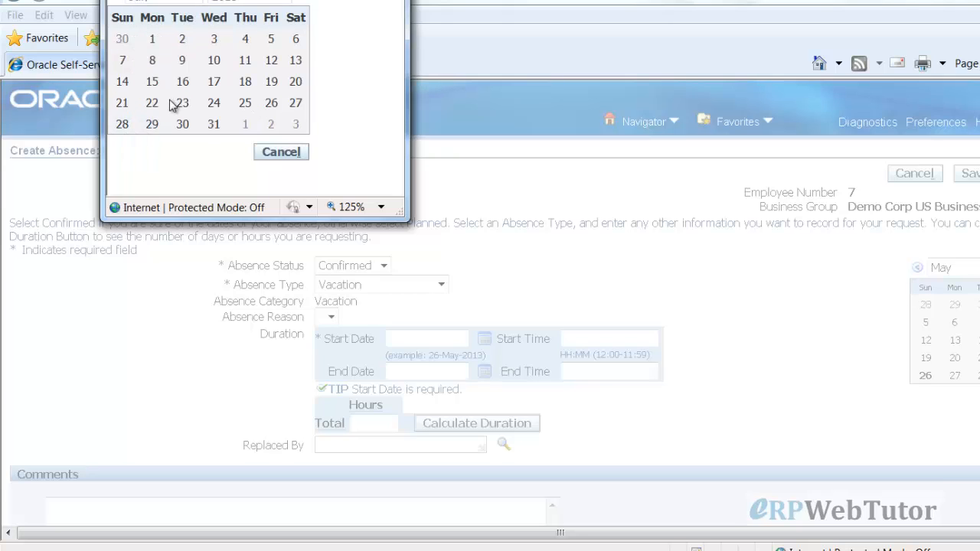
click(215, 44)
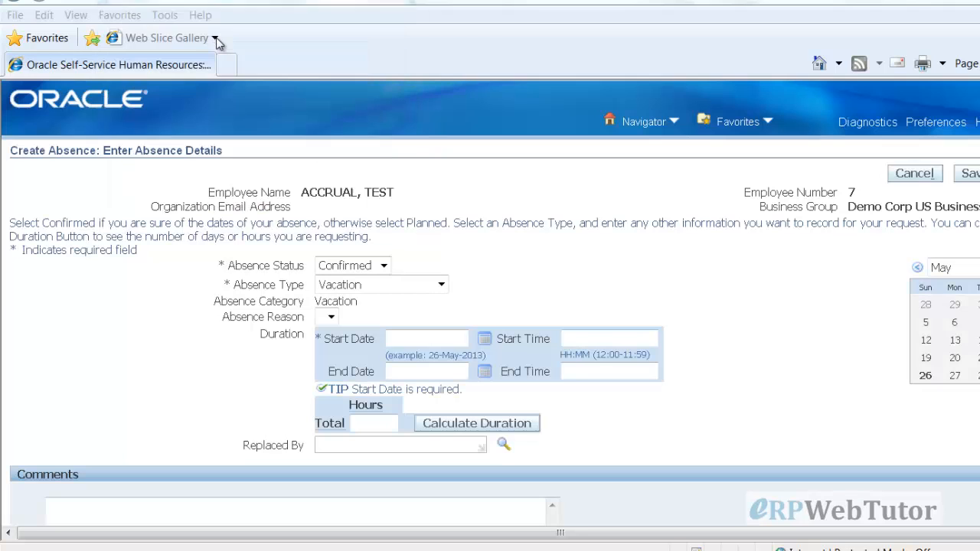
Set the End Date to 08-Jul-2013 using the calendar picker
click(484, 374)
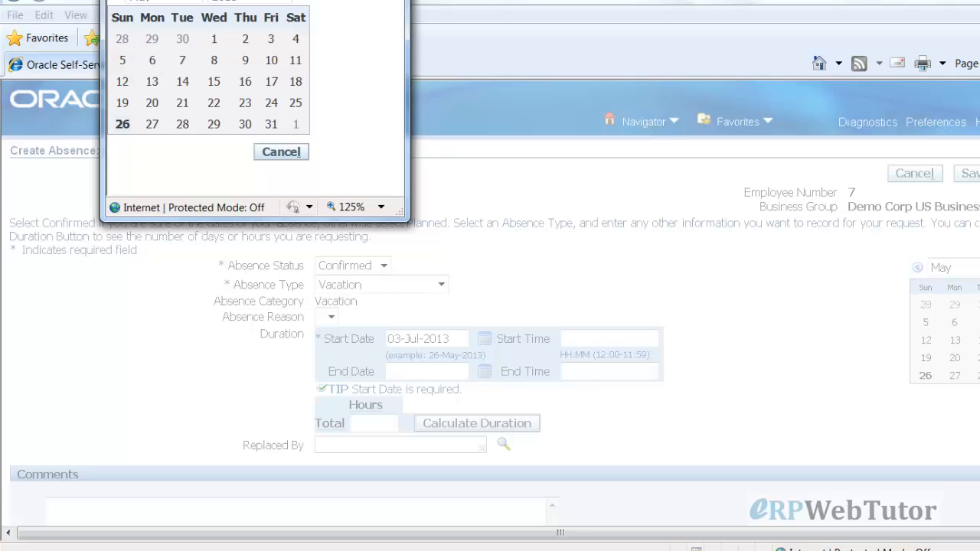
click(188, 4)
click(138, 94)
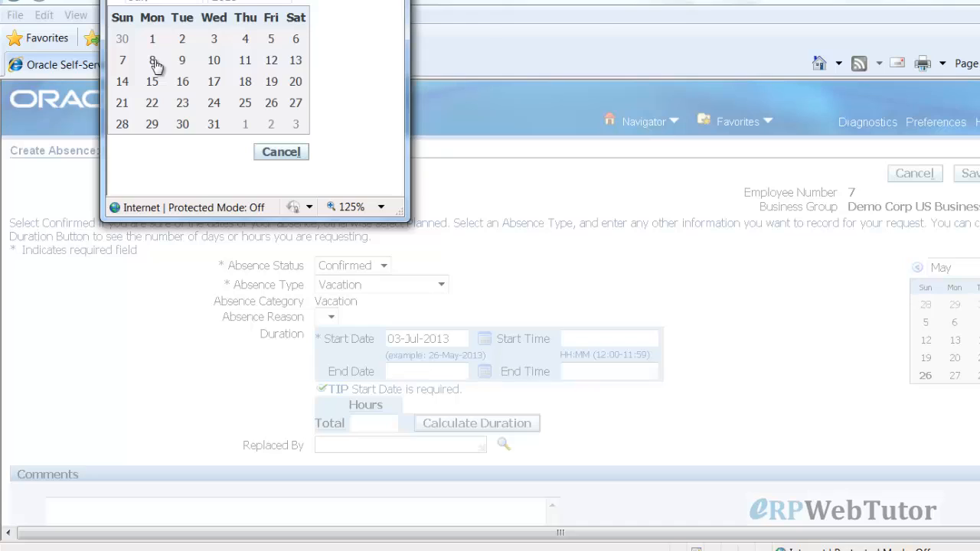
click(154, 62)
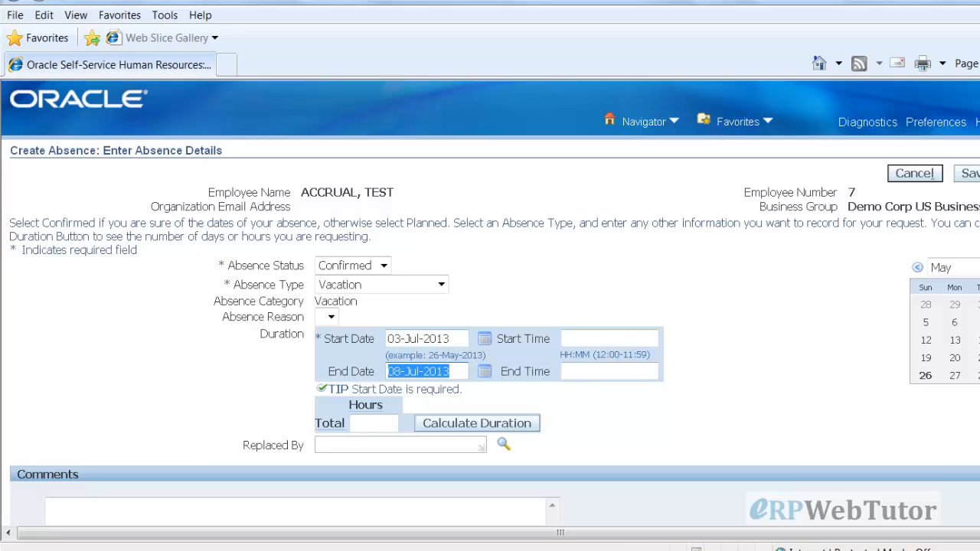
click(963, 278)
Page the side calendar to July 2013 and calculate the duration, giving 24 hours
click(963, 278)
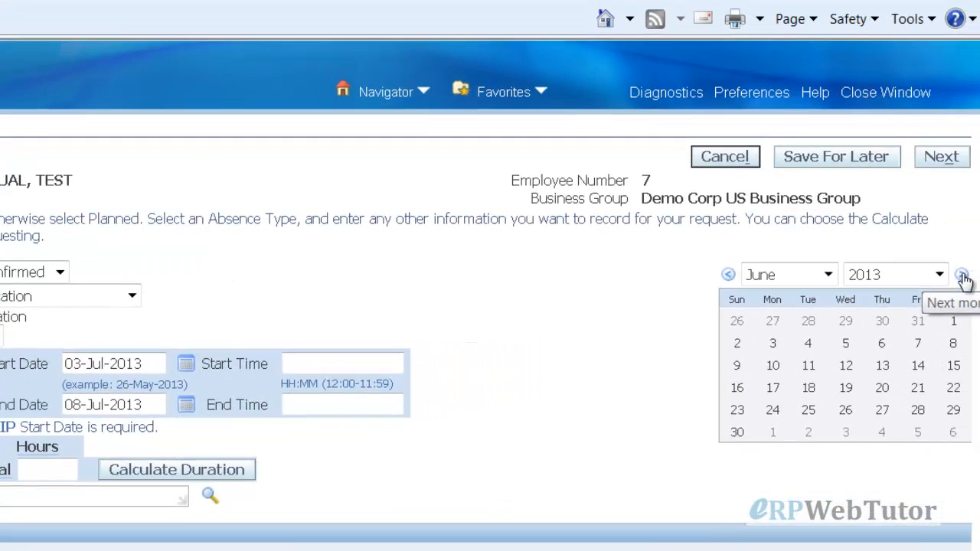
click(963, 277)
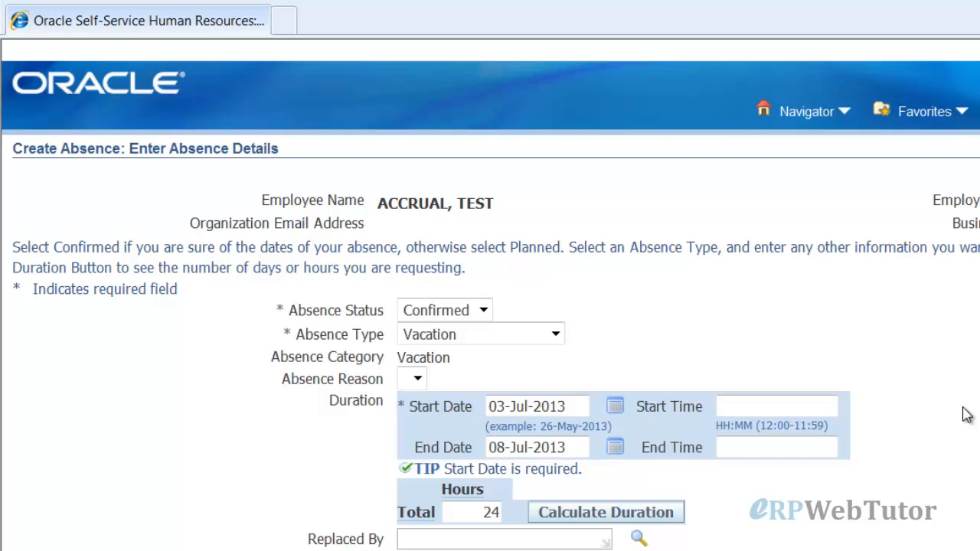
scroll(972, 417, down, 4)
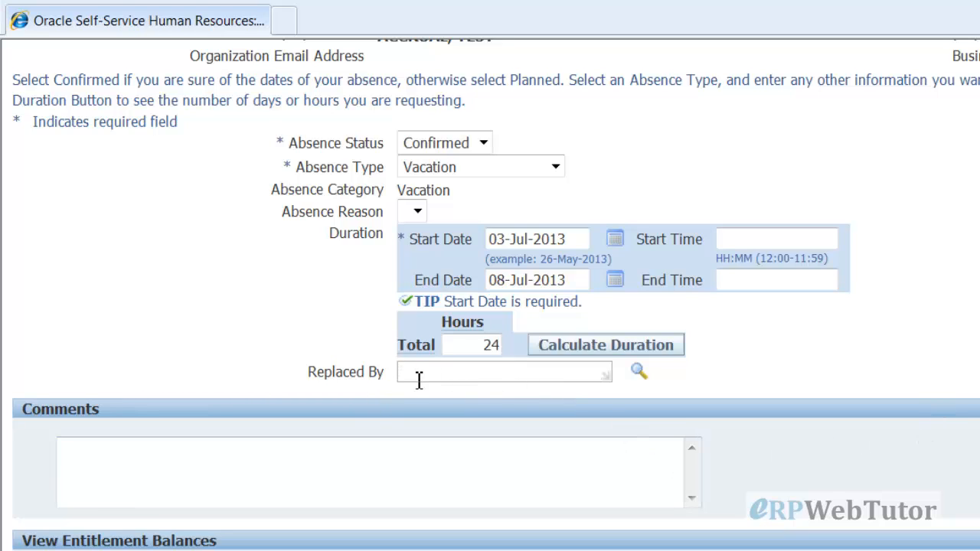
Page the Replaced By employee search through results 31–40, then close it without selecting anyone
click(640, 372)
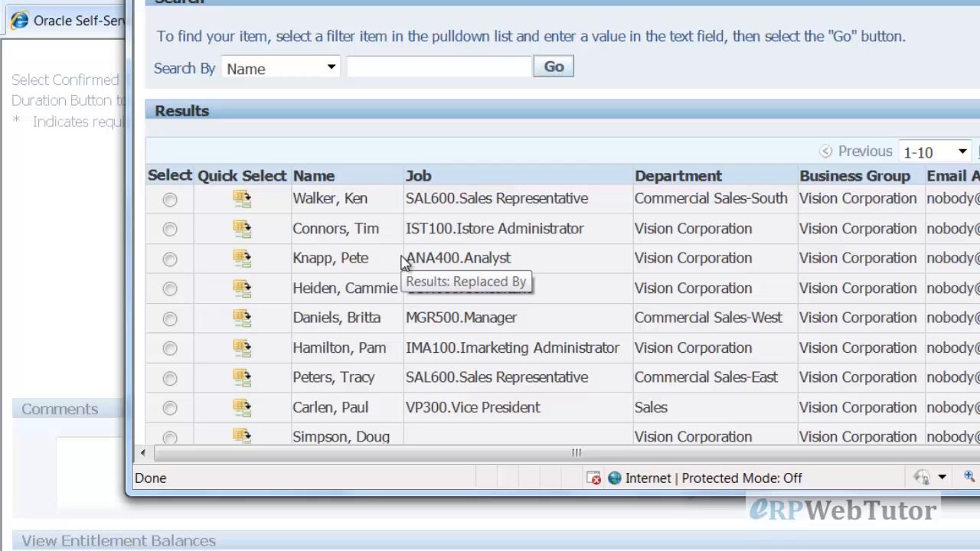
scroll(405, 262, down, 3)
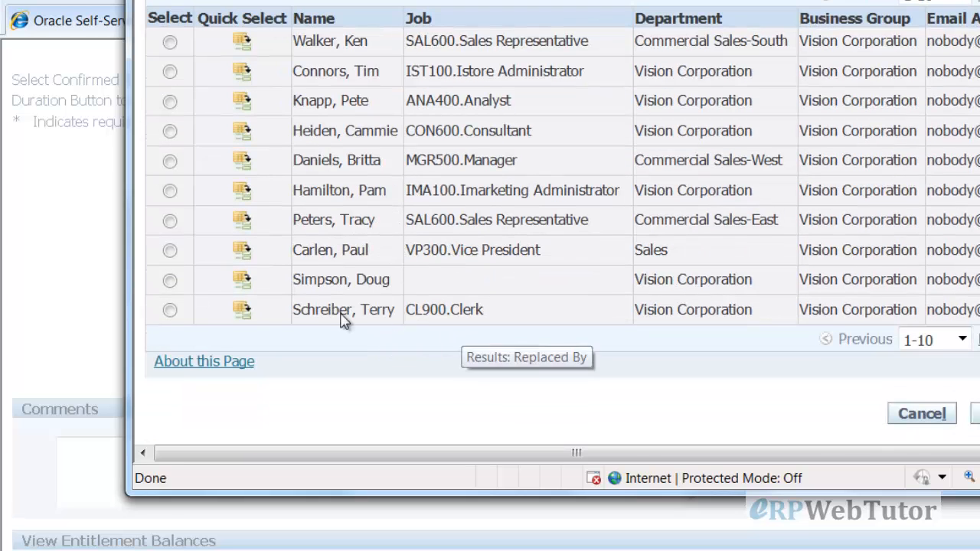
scroll(700, 371, up, 3)
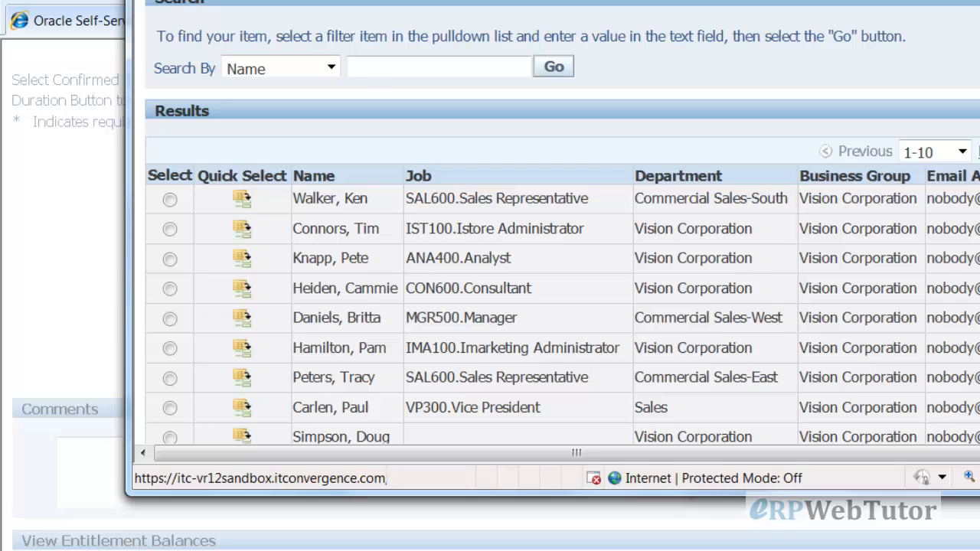
click(978, 151)
click(979, 152)
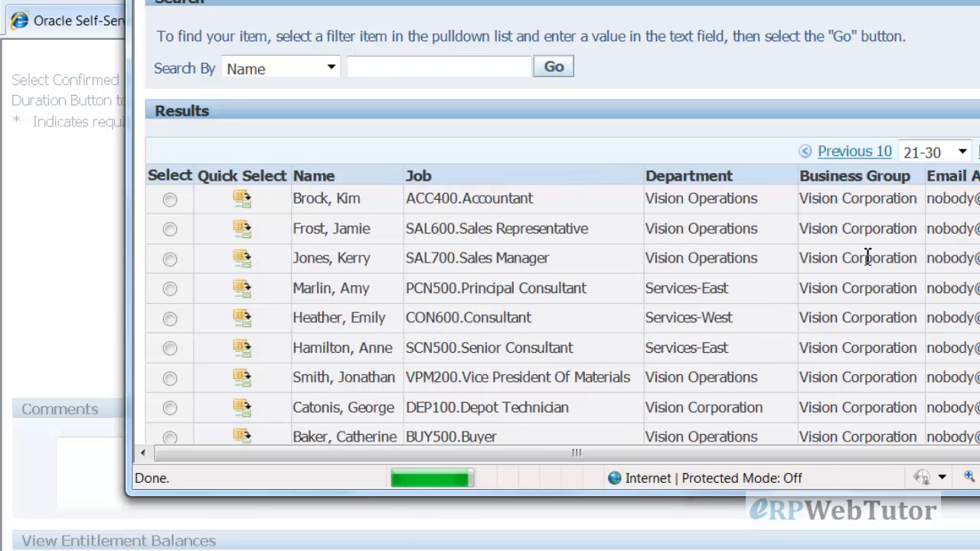
click(974, 152)
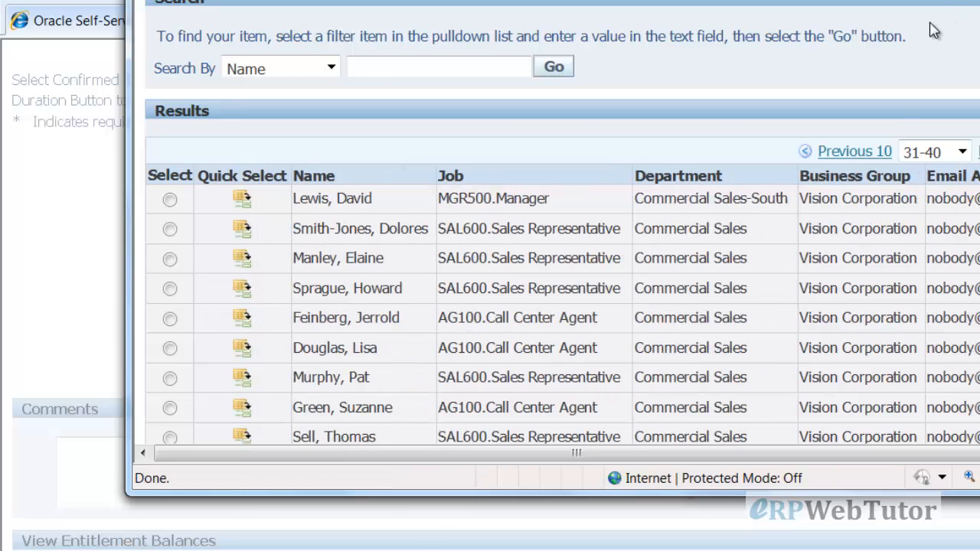
click(979, 0)
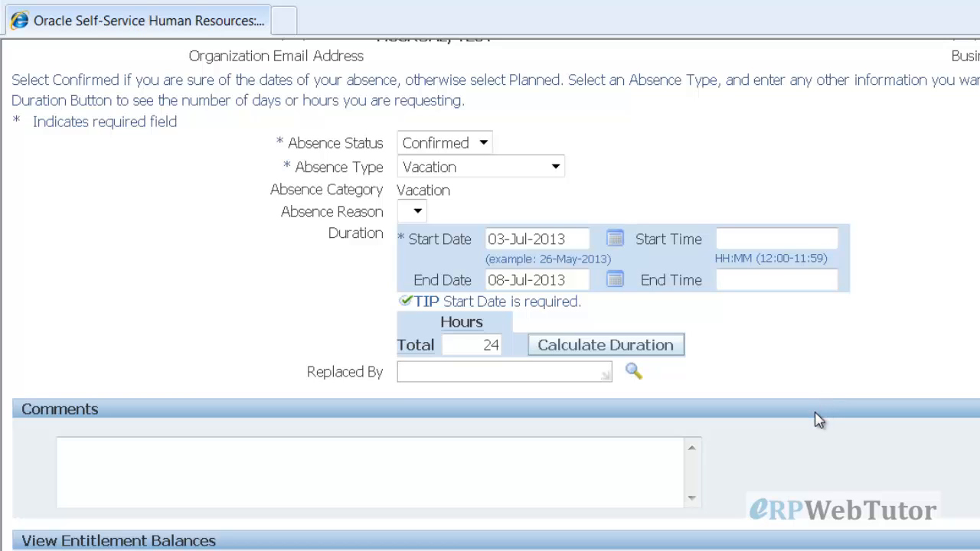
Click into the Comments box, leaving it empty, and return to the top of the page
scroll(811, 417, down, 1)
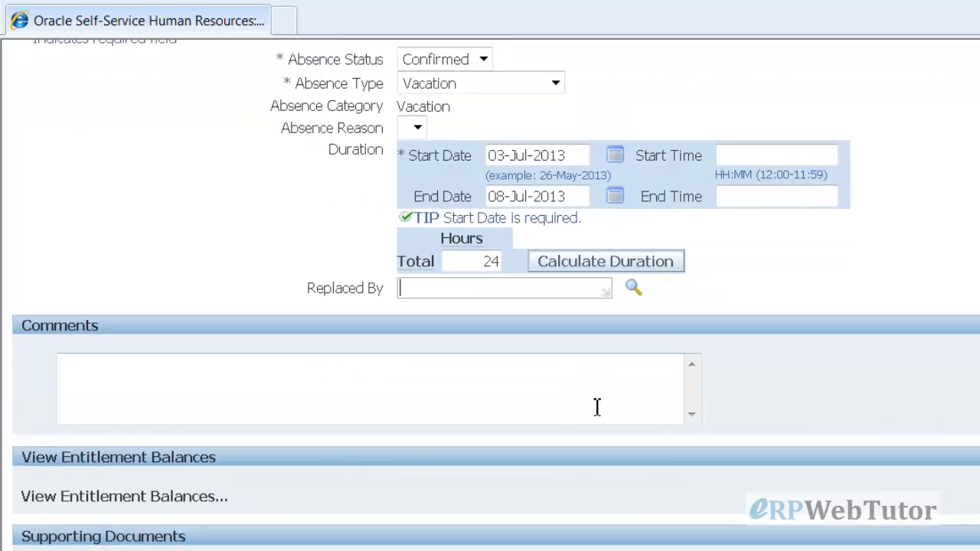
click(595, 406)
scroll(767, 360, down, 2)
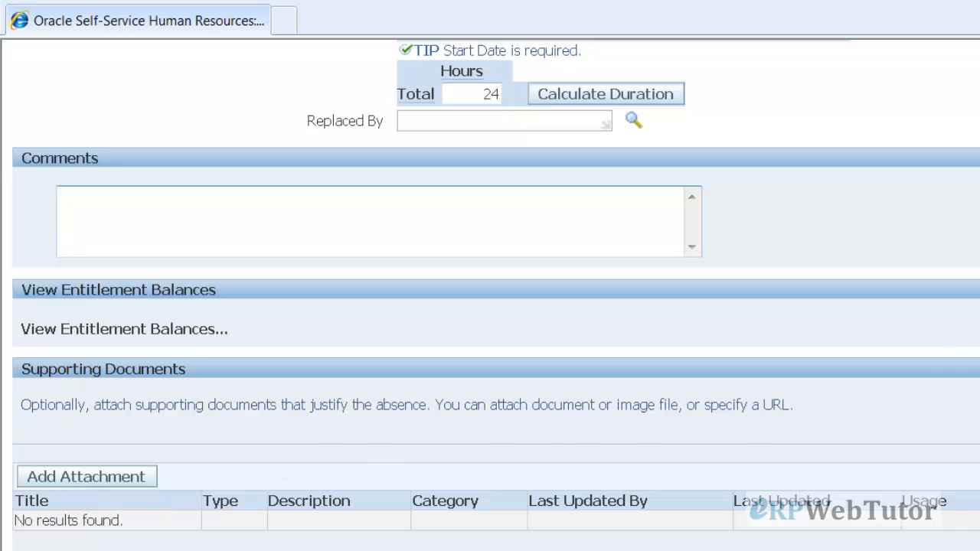
scroll(490, 306, up, 5)
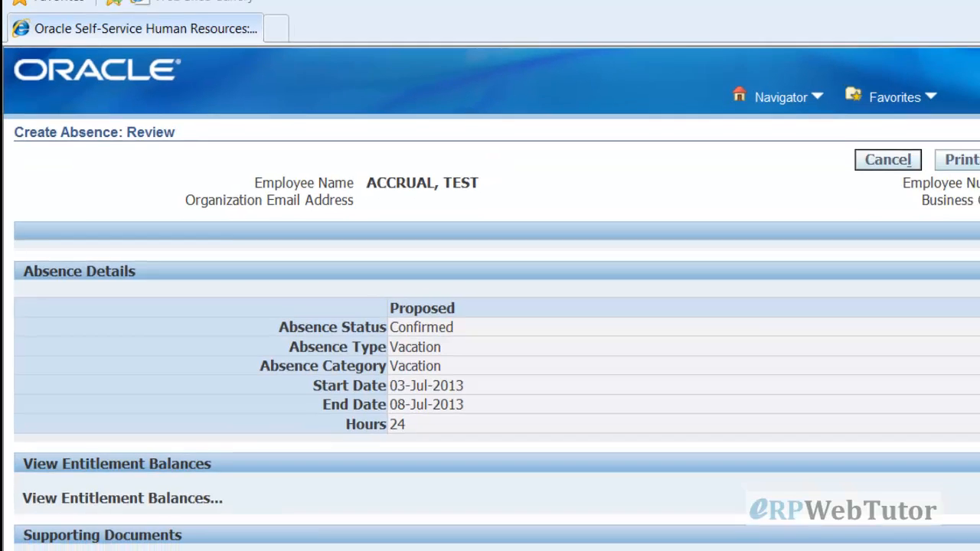
scroll(788, 365, down, 1)
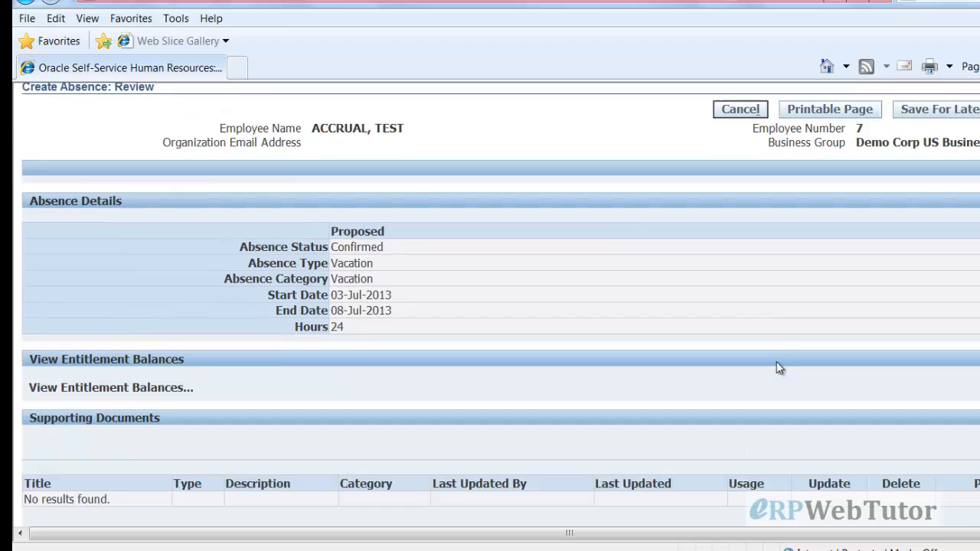
scroll(765, 335, down, 1)
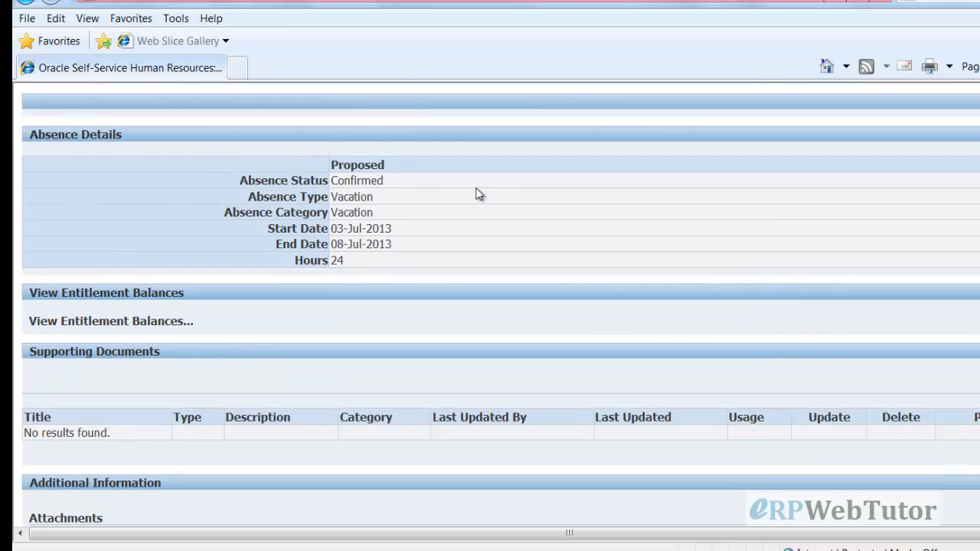
click(170, 321)
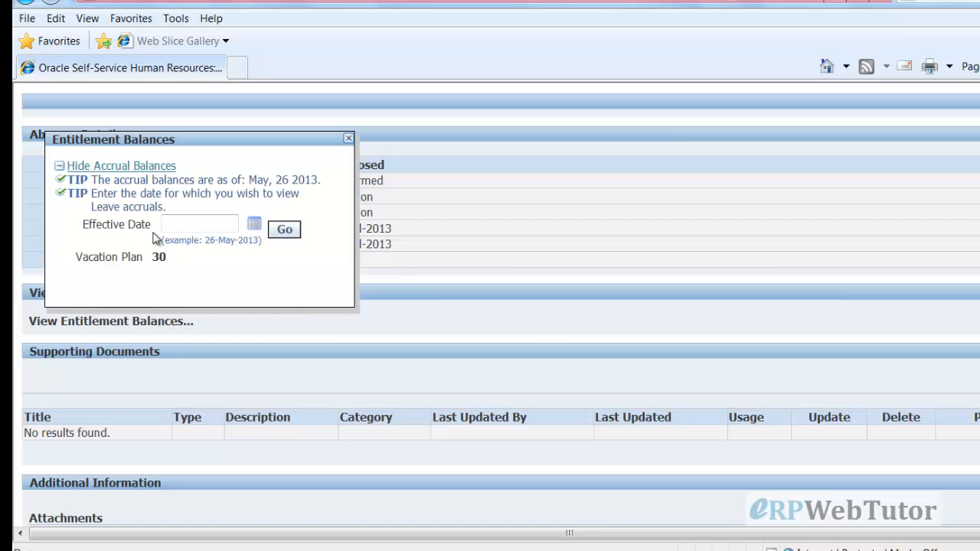
click(348, 138)
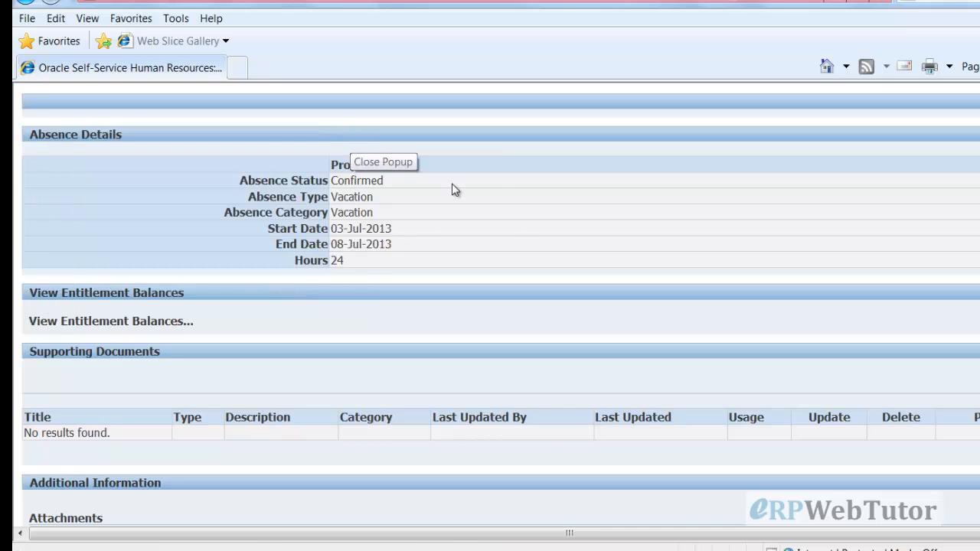
click(156, 321)
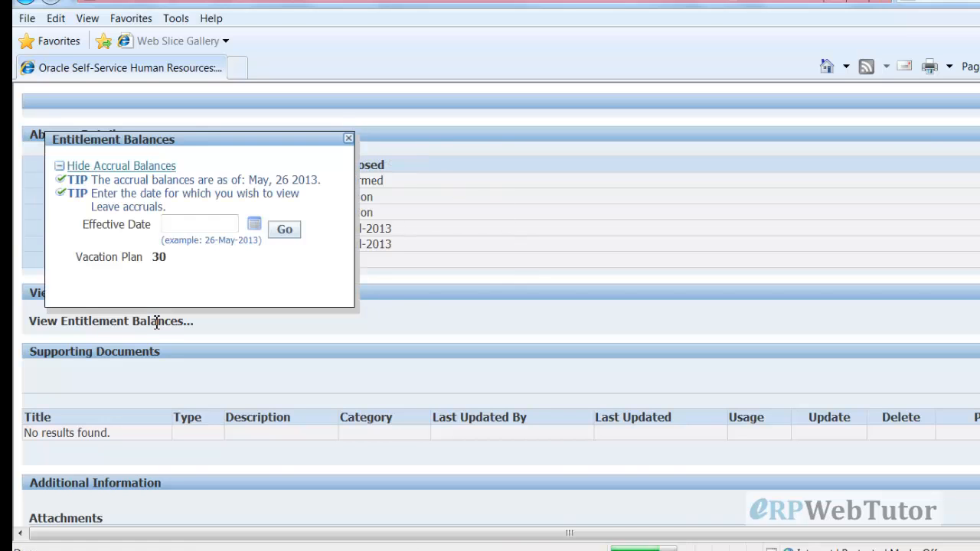
click(255, 229)
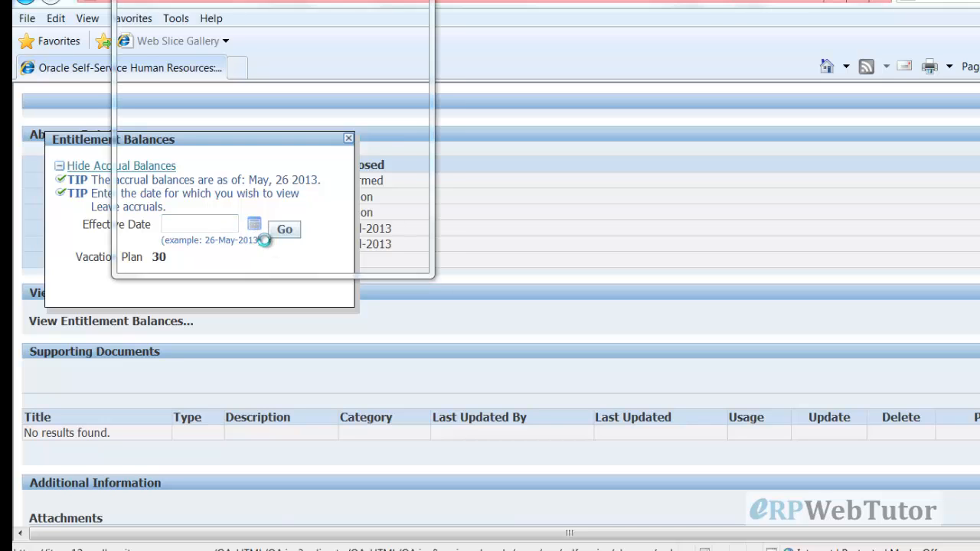
click(208, 3)
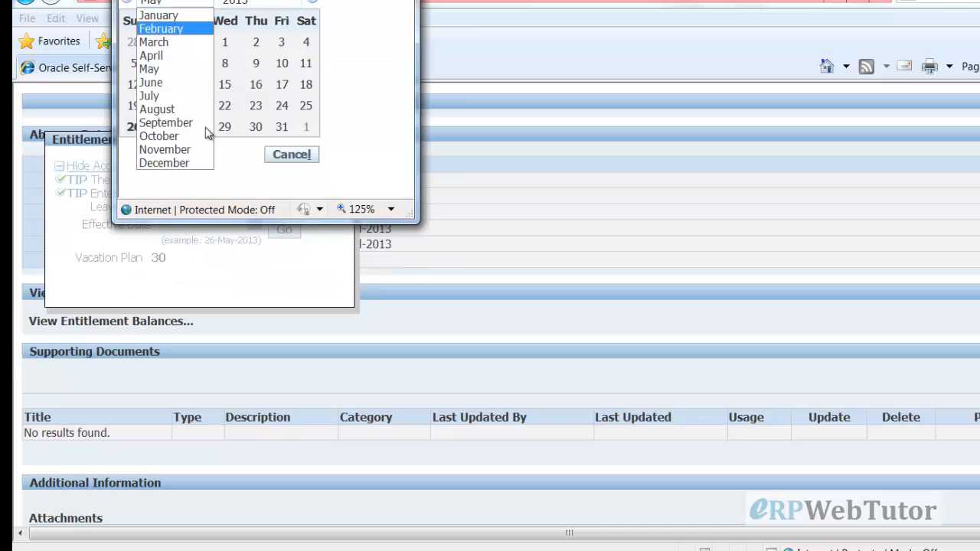
click(179, 151)
click(256, 105)
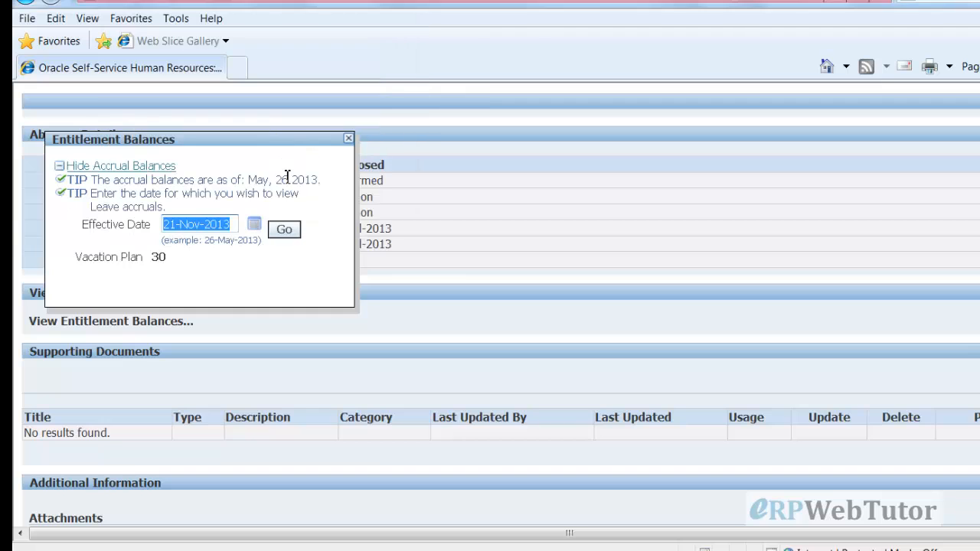
click(283, 230)
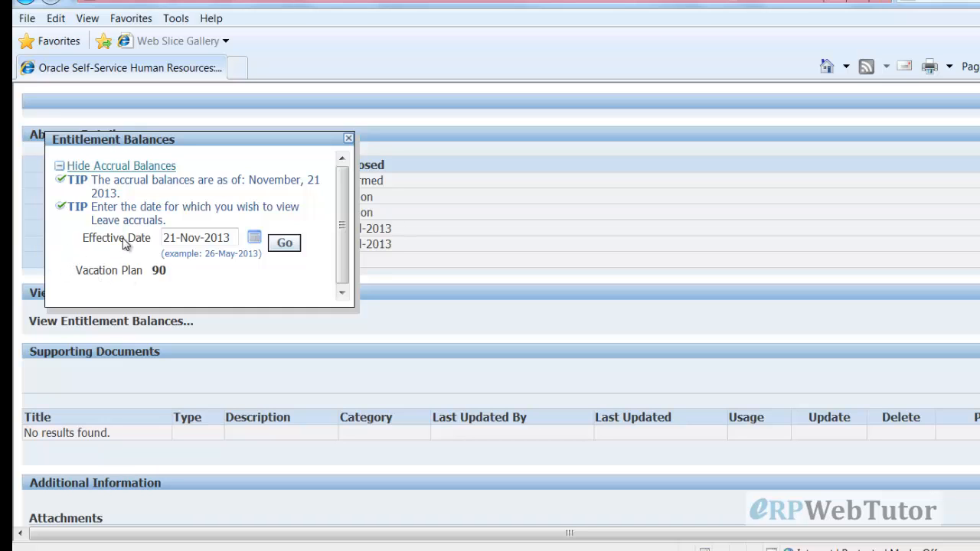
click(348, 141)
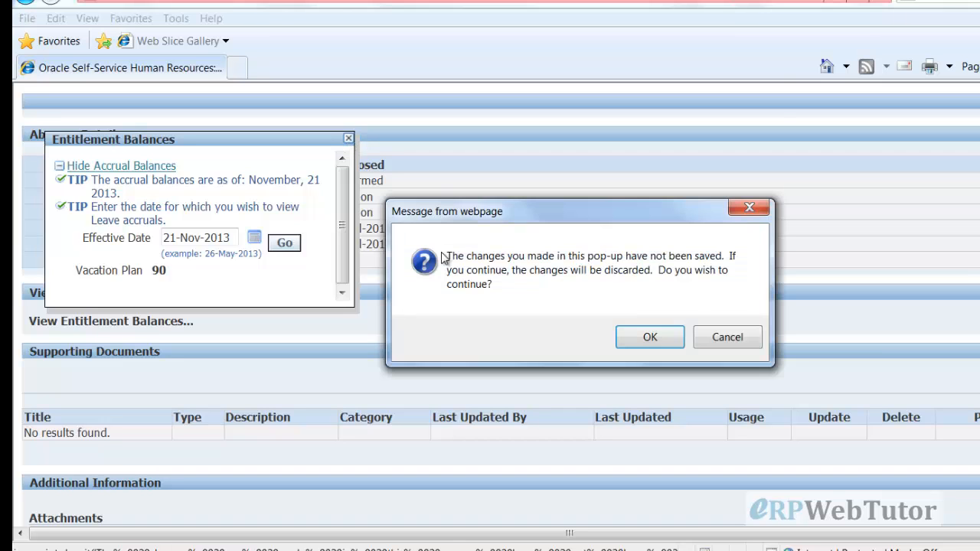
click(649, 338)
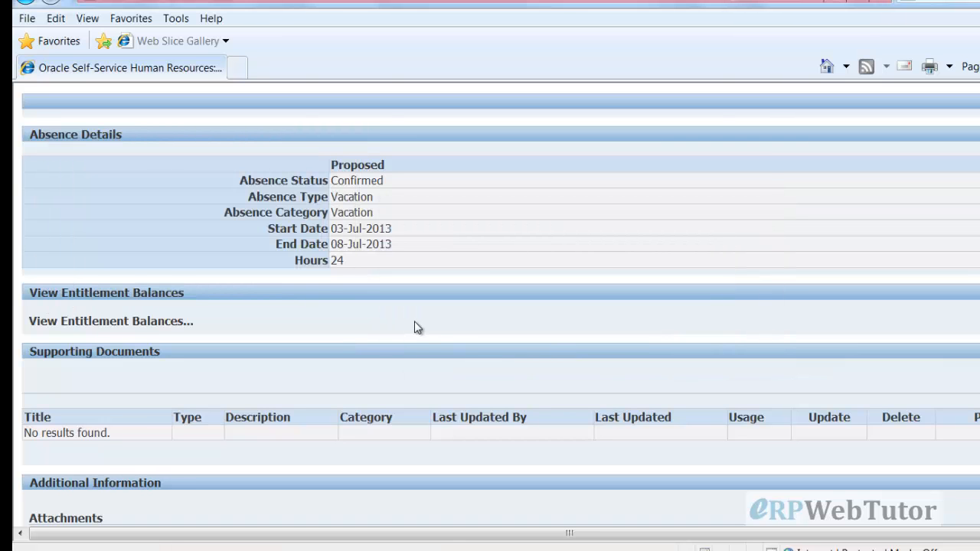
scroll(437, 331, down, 2)
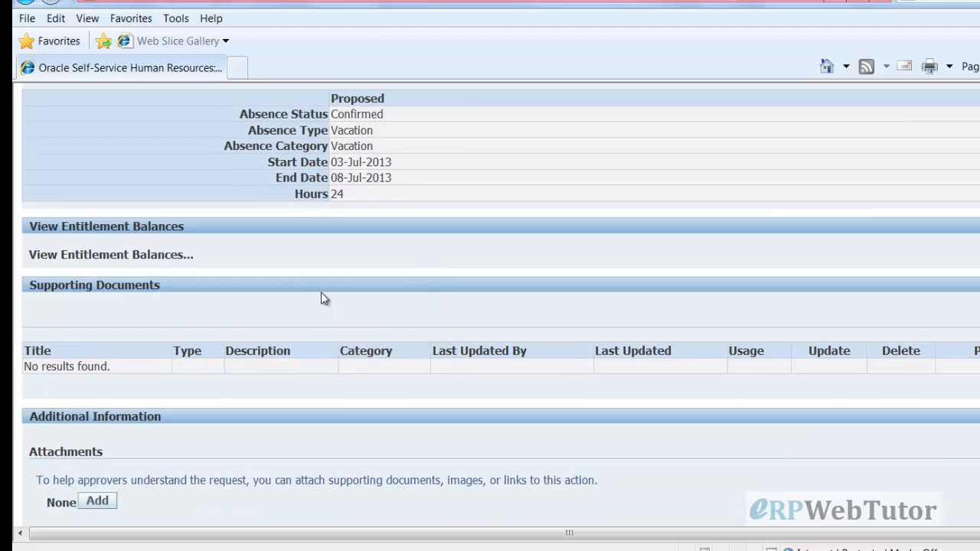
scroll(306, 306, down, 2)
scroll(253, 327, down, 2)
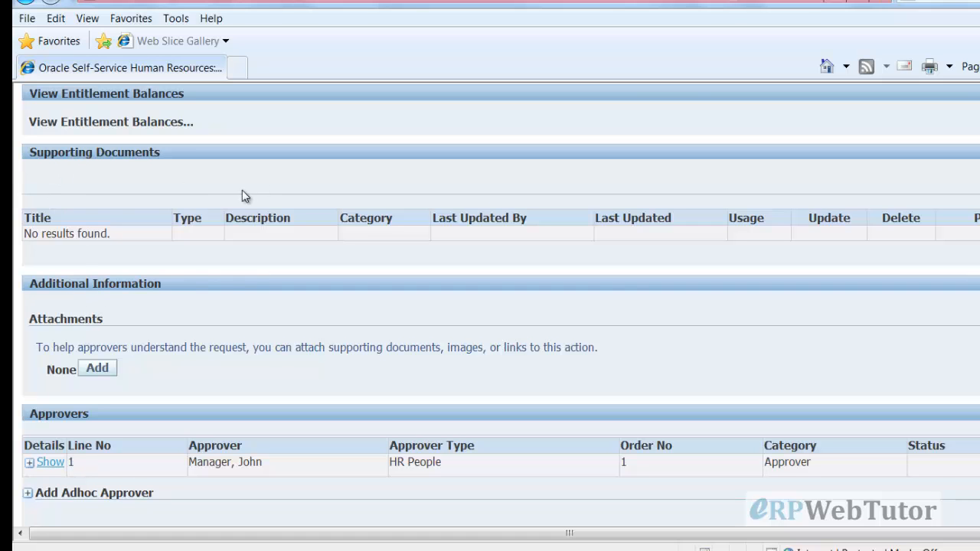
scroll(612, 321, down, 2)
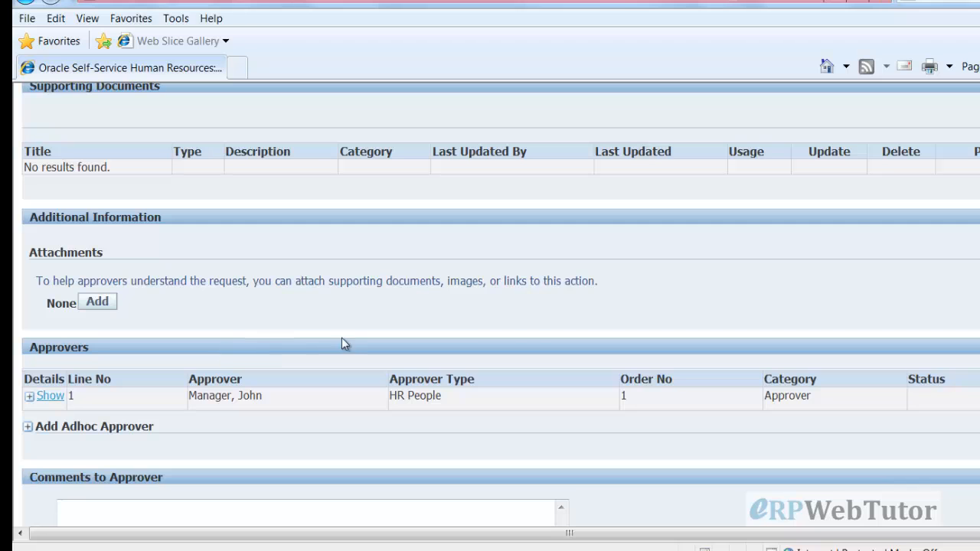
scroll(348, 331, down, 3)
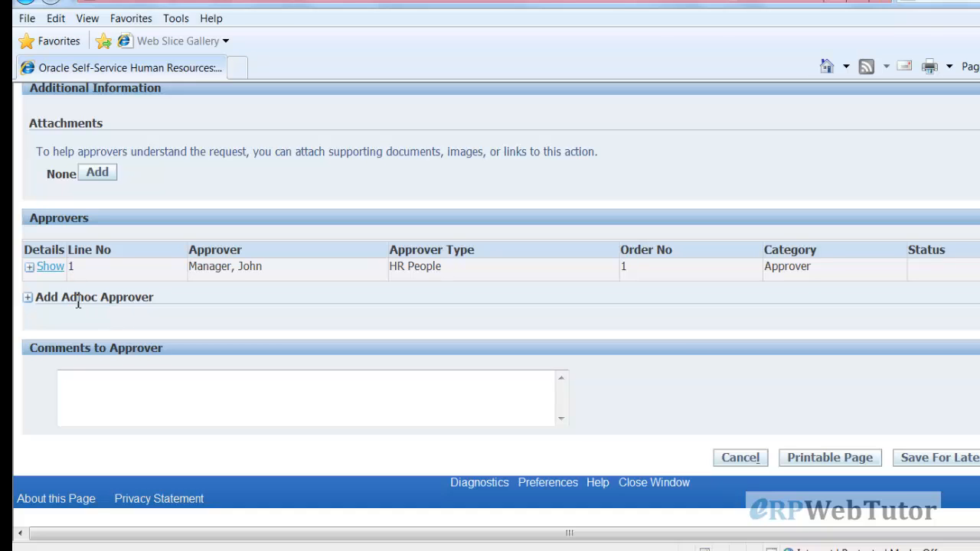
Expand Add Adhoc Approver and set Approver Type to HR People
click(27, 297)
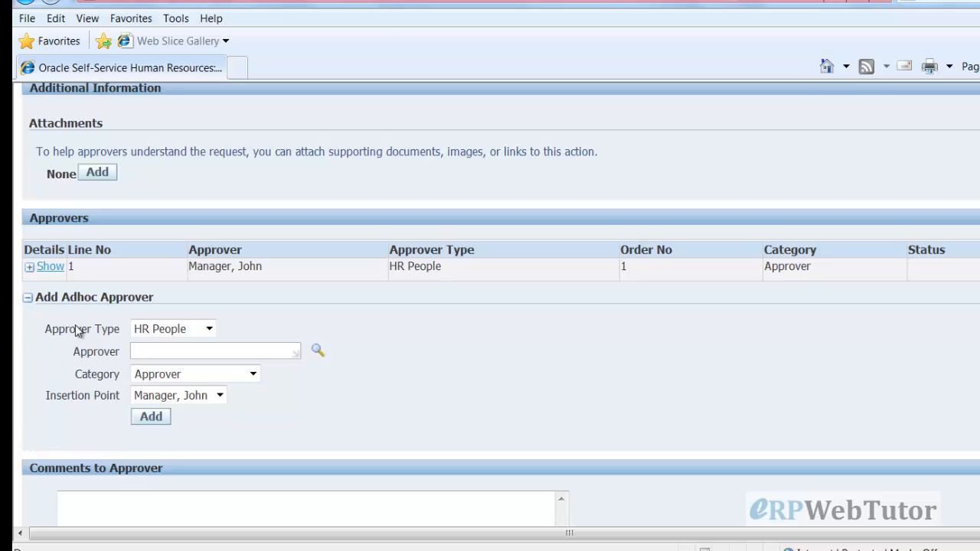
click(208, 329)
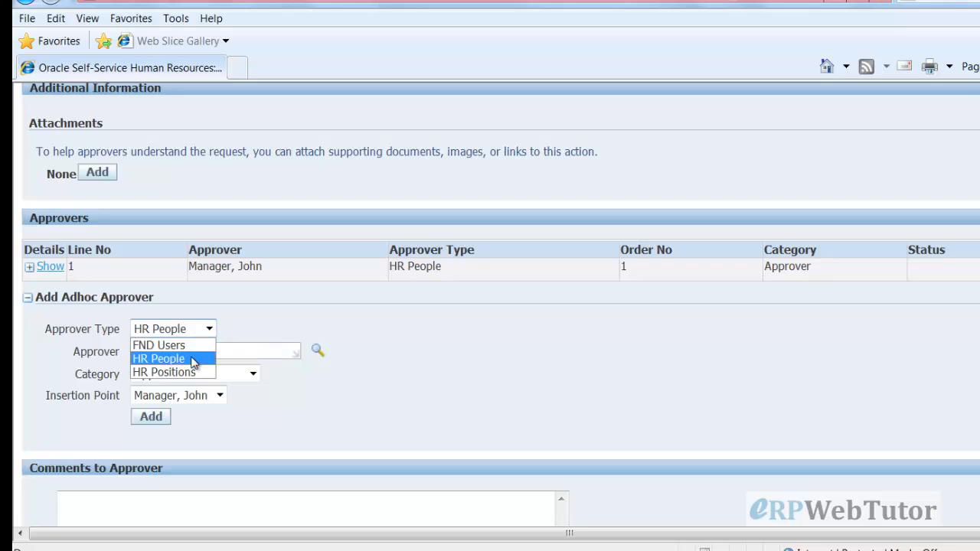
click(193, 346)
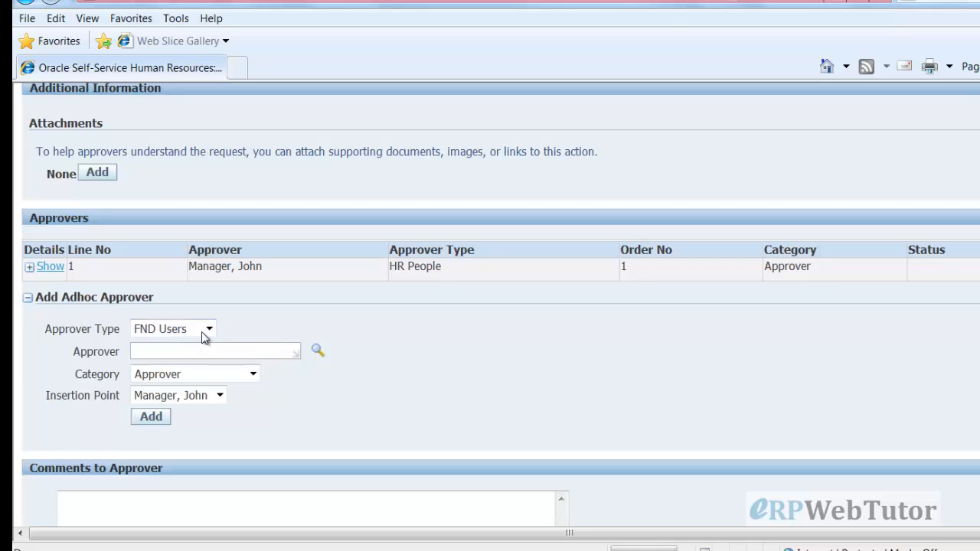
click(209, 333)
click(192, 372)
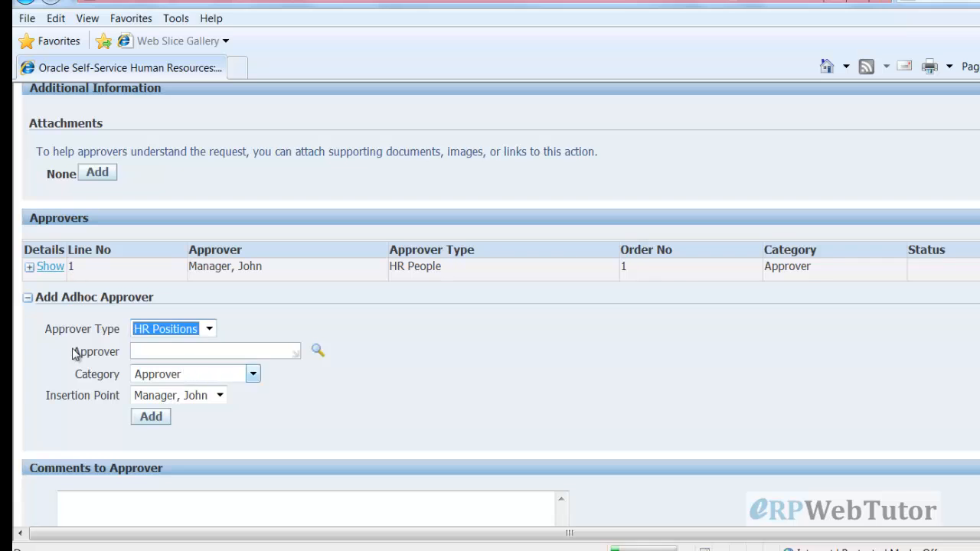
click(209, 329)
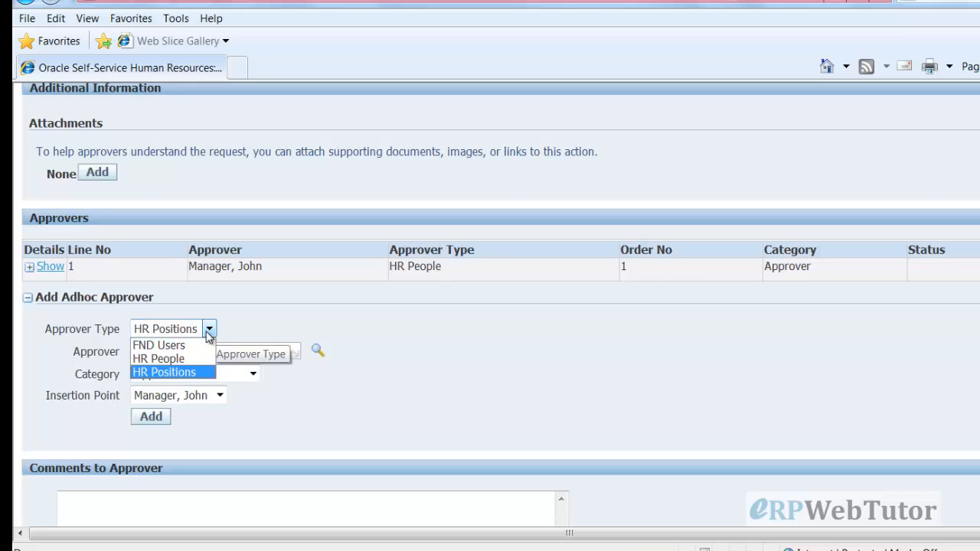
click(189, 359)
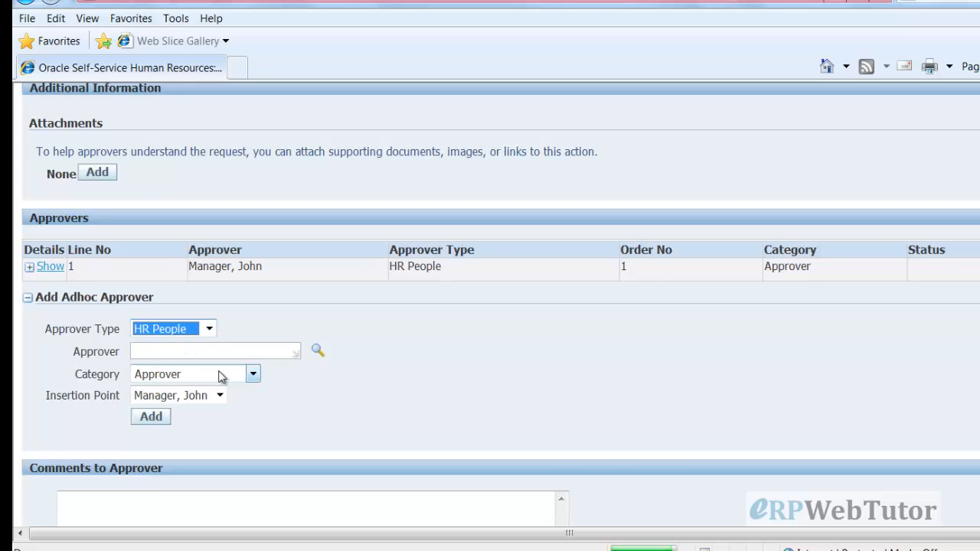
Set Category For Your Information, Insertion Point Append to List, and quick-select the first listed employee
click(317, 350)
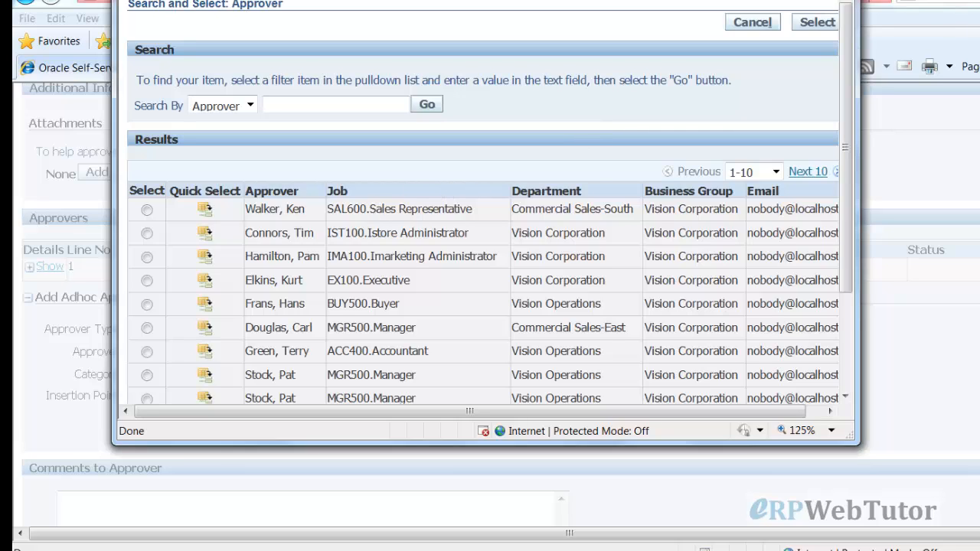
click(751, 23)
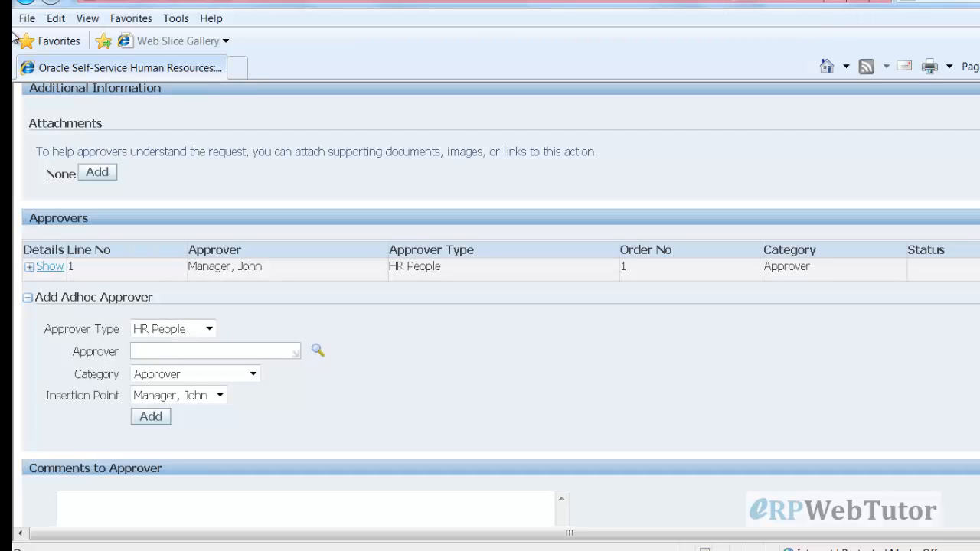
click(252, 374)
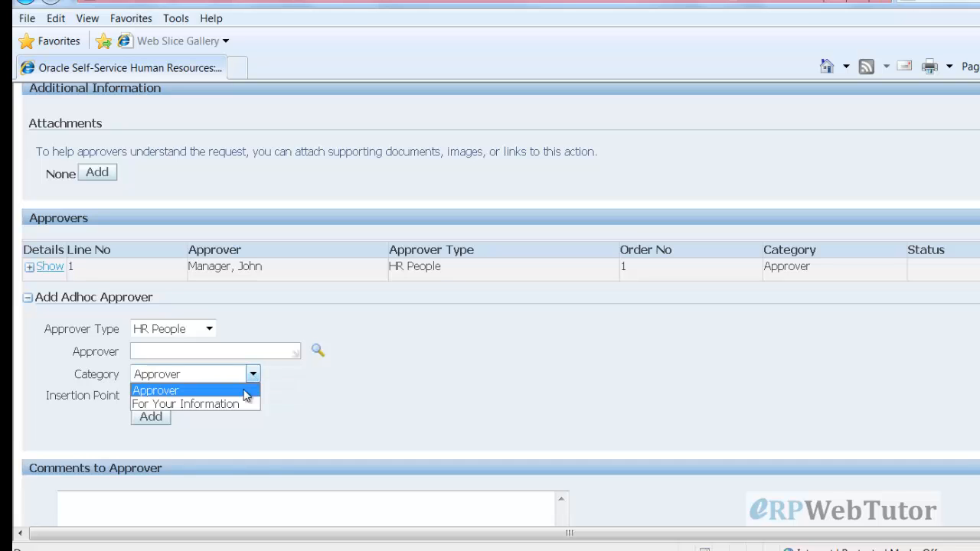
click(243, 405)
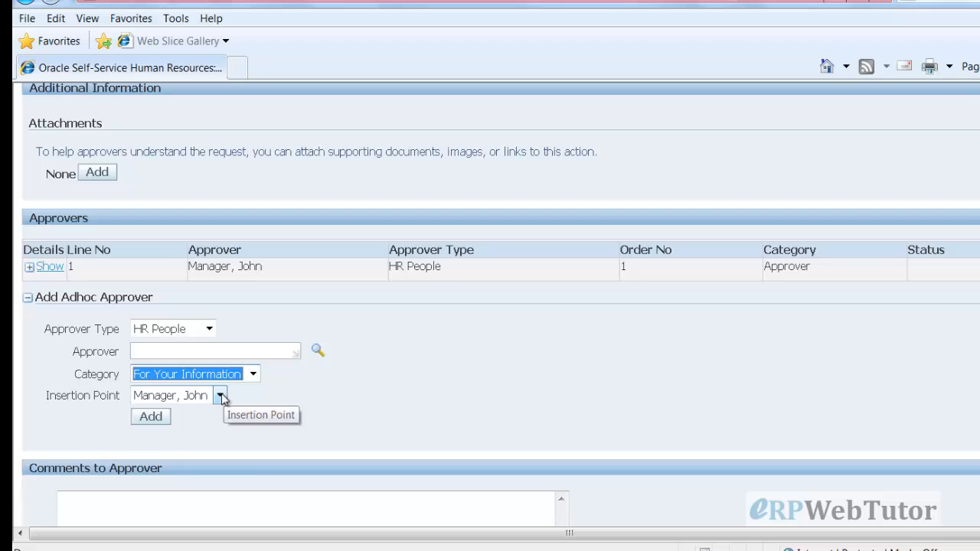
click(219, 396)
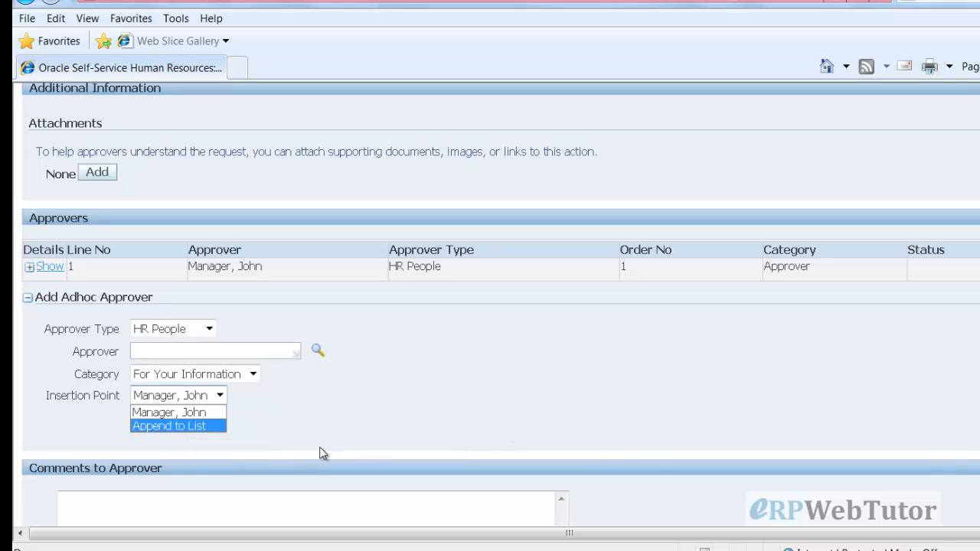
click(191, 427)
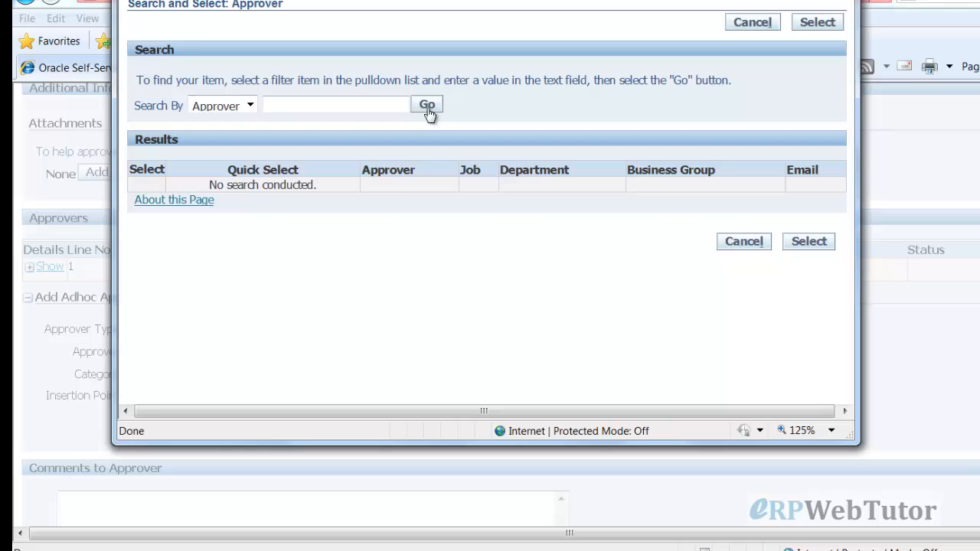
click(427, 105)
click(205, 209)
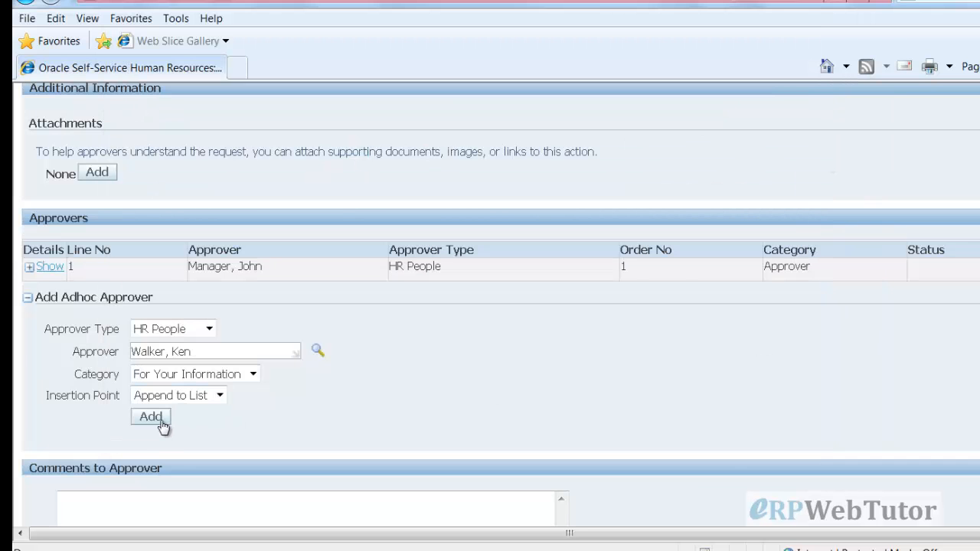
Add the HR People approver to the approval list, inserted before the manager
click(151, 417)
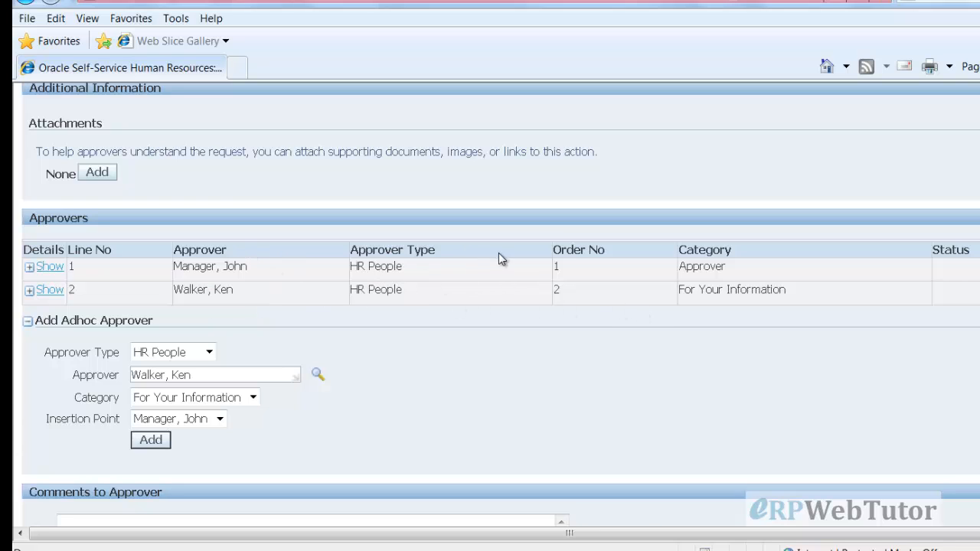
key(Return)
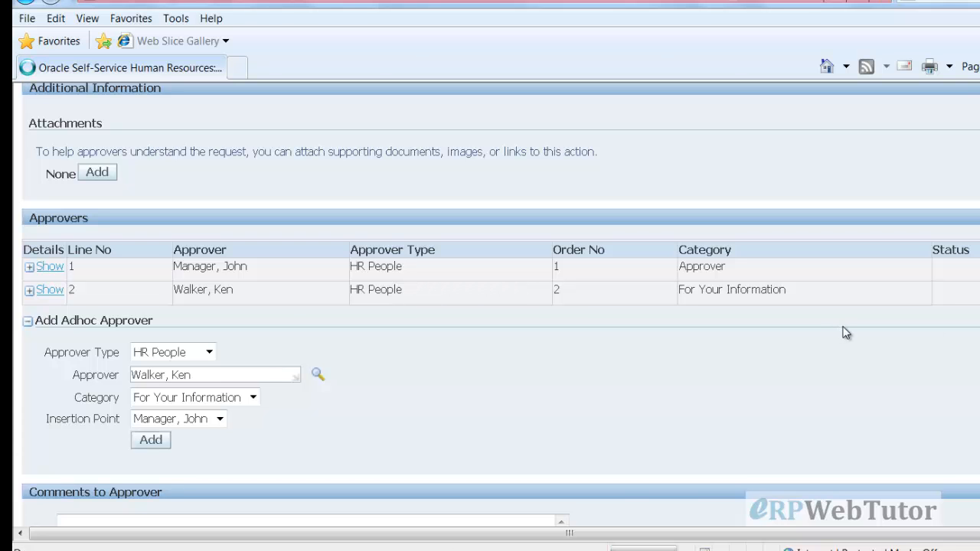
scroll(564, 325, down, 10)
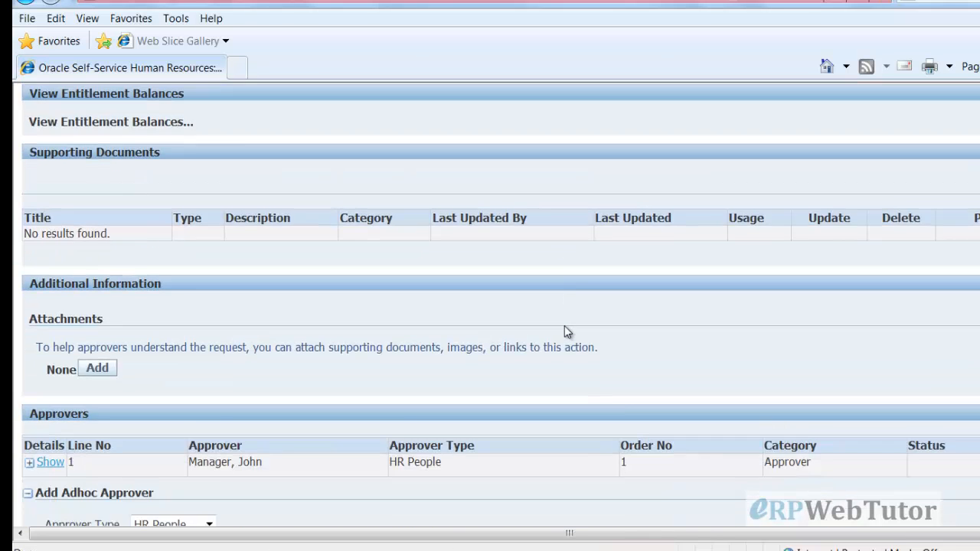
scroll(561, 330, down, 3)
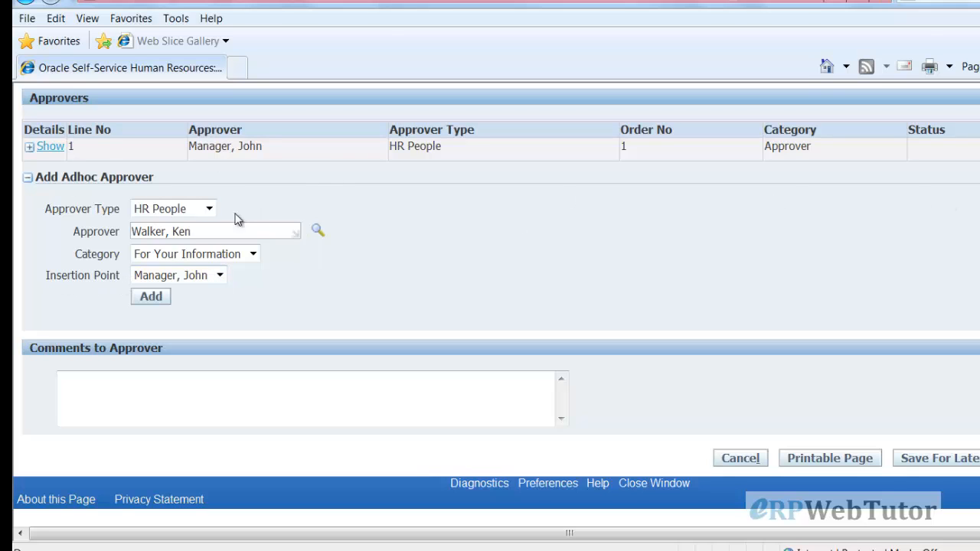
click(150, 298)
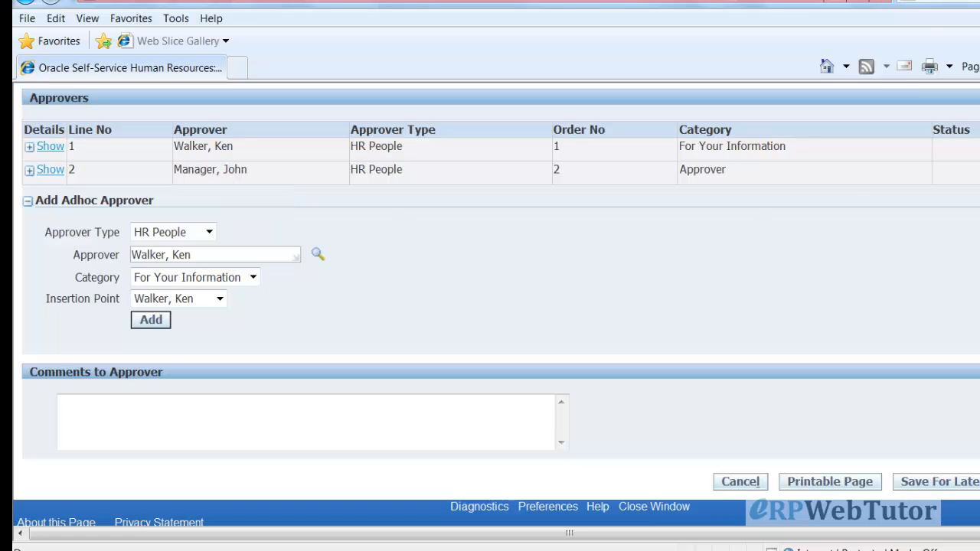
key(Return)
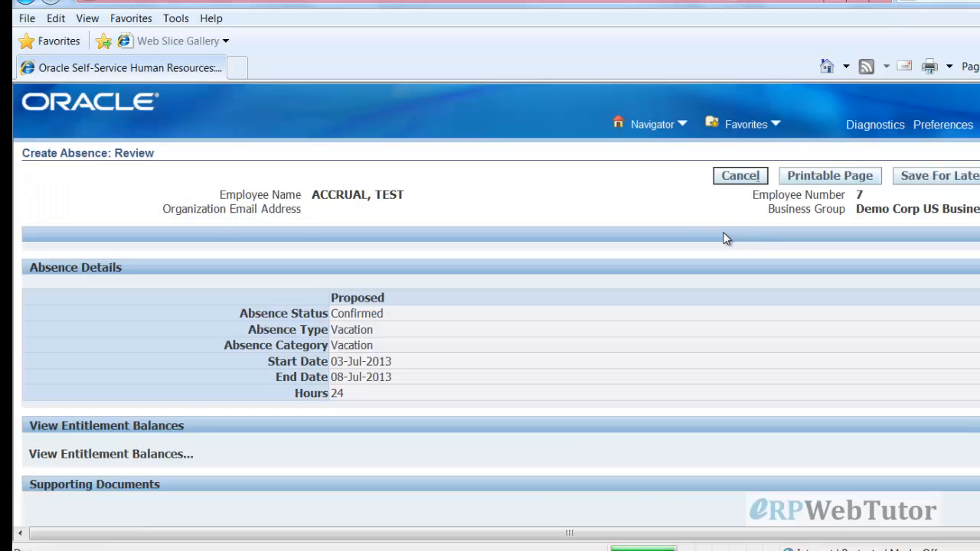
scroll(663, 367, down, 5)
scroll(663, 313, down, 2)
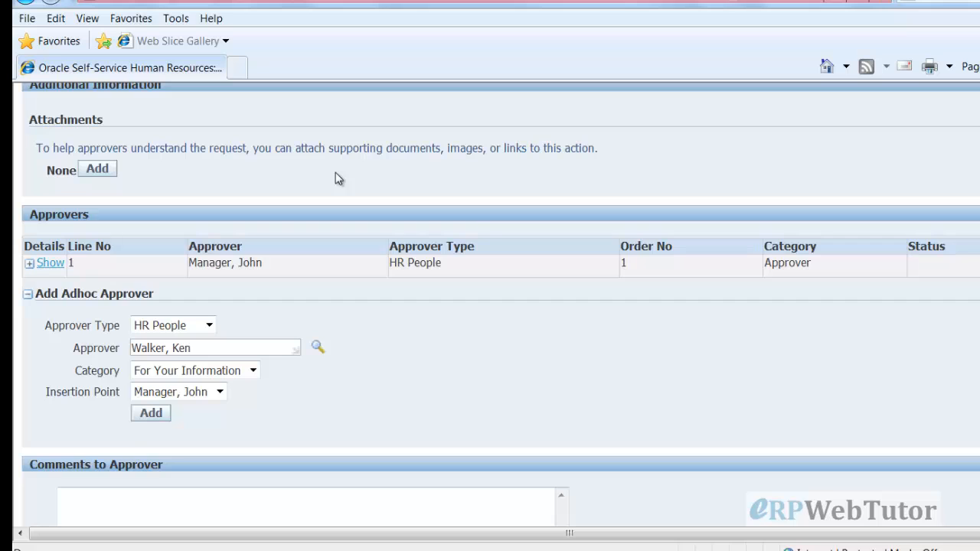
Collapse the Add Adhoc Approver section
click(27, 294)
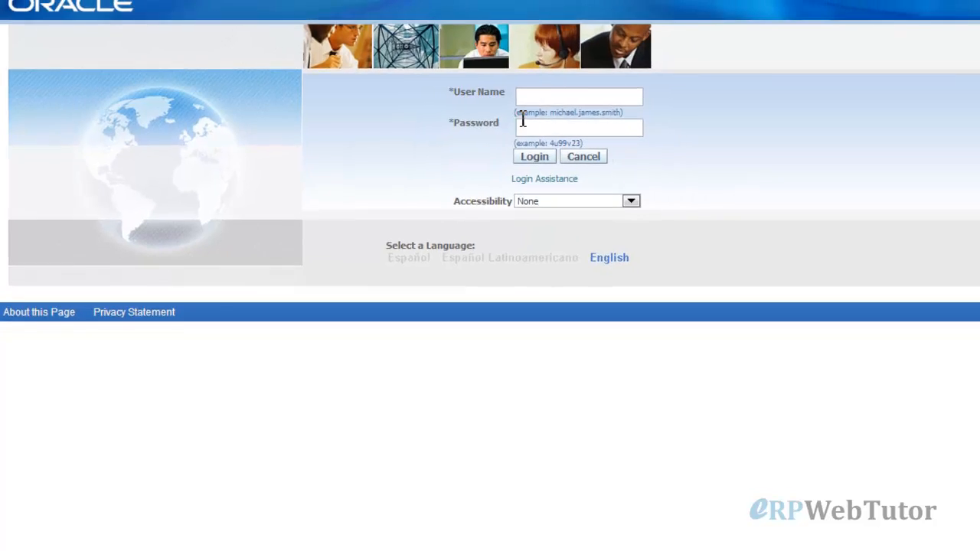
Log in with the approving manager's user name and password
click(584, 96)
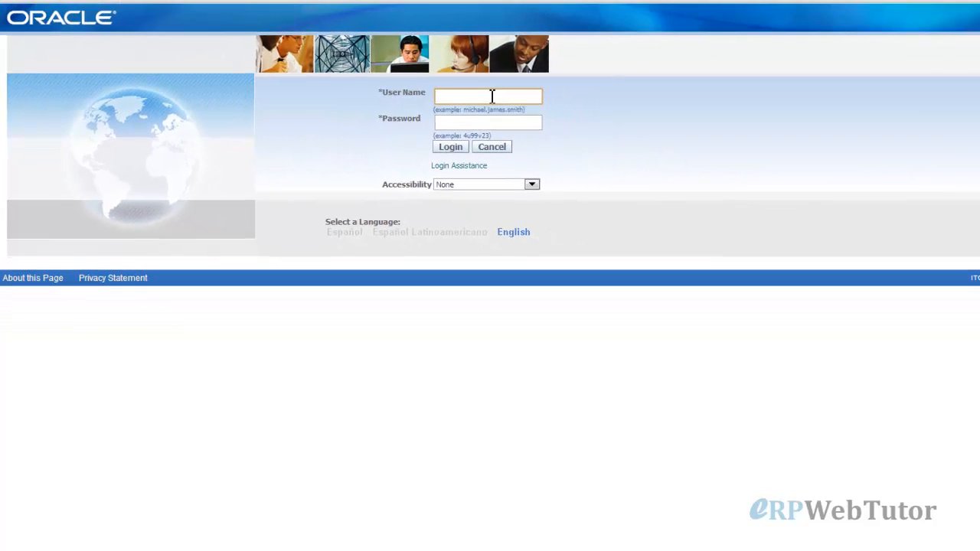
text(john)
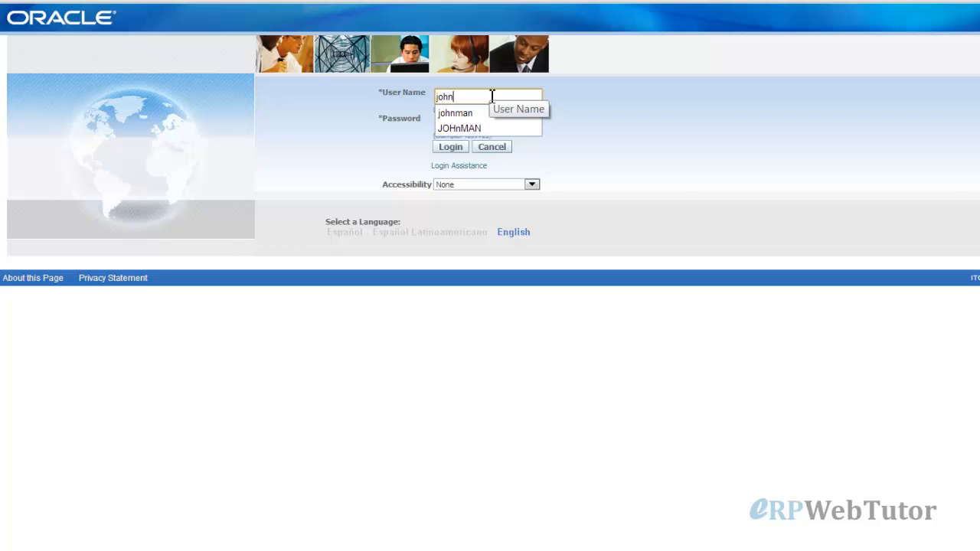
text(man)
key(Tab)
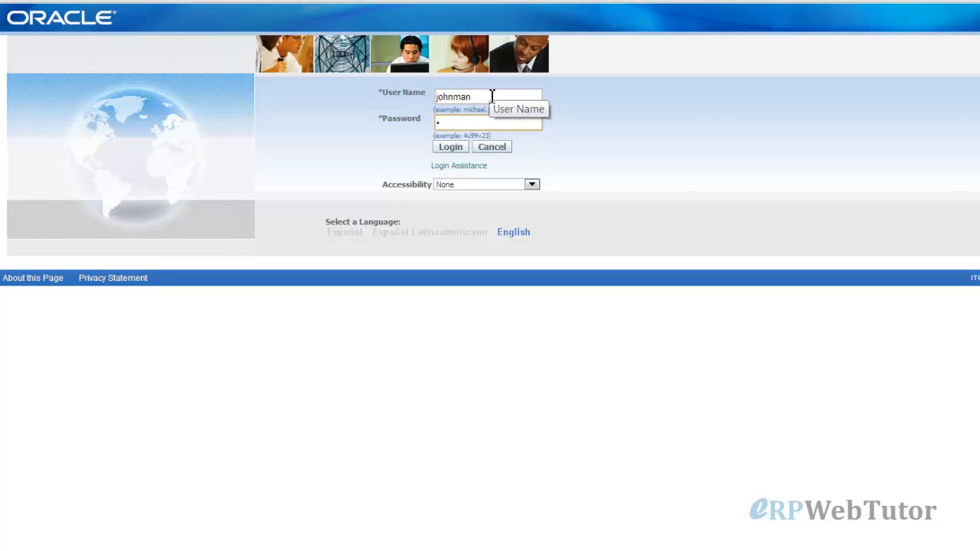
text(welcome)
key(Return)
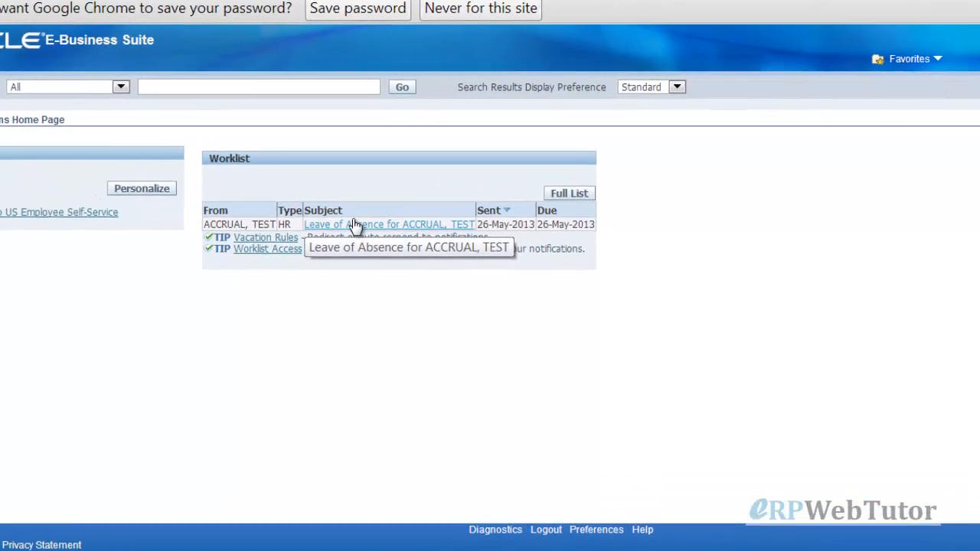
Open the test employee's Leave of Absence notification and review the Confirmed Vacation, 03-Jul-2013 to 08-Jul-2013, 24 hours
click(328, 241)
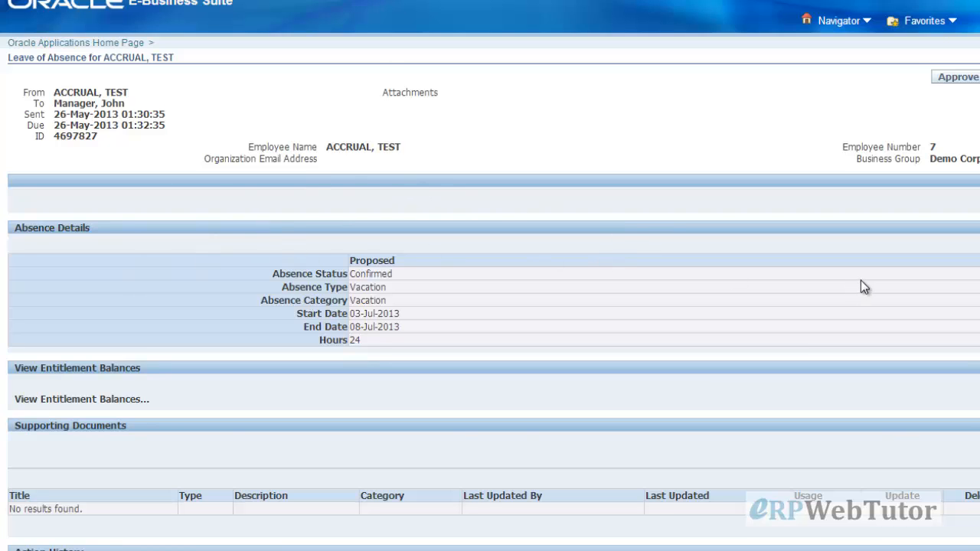
scroll(863, 284, down, 1)
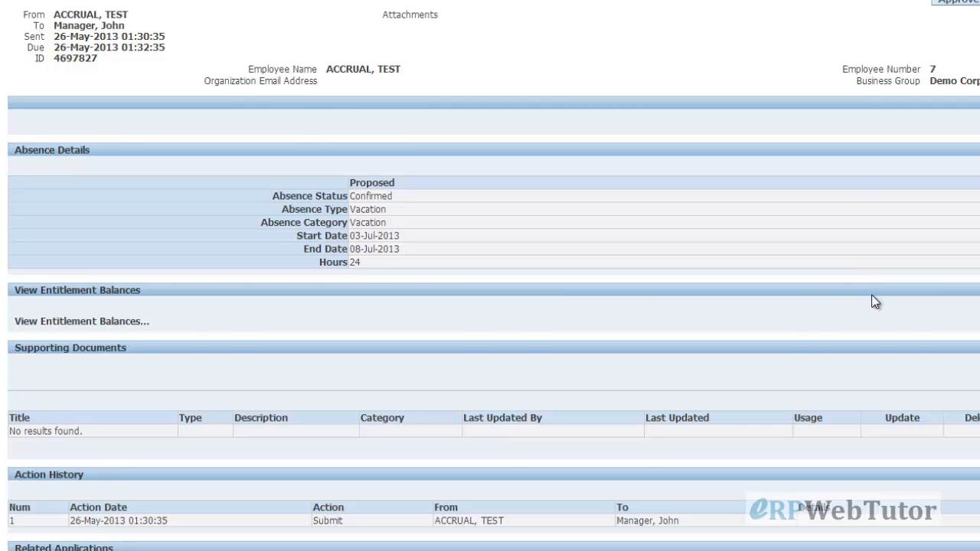
scroll(871, 299, down, 1)
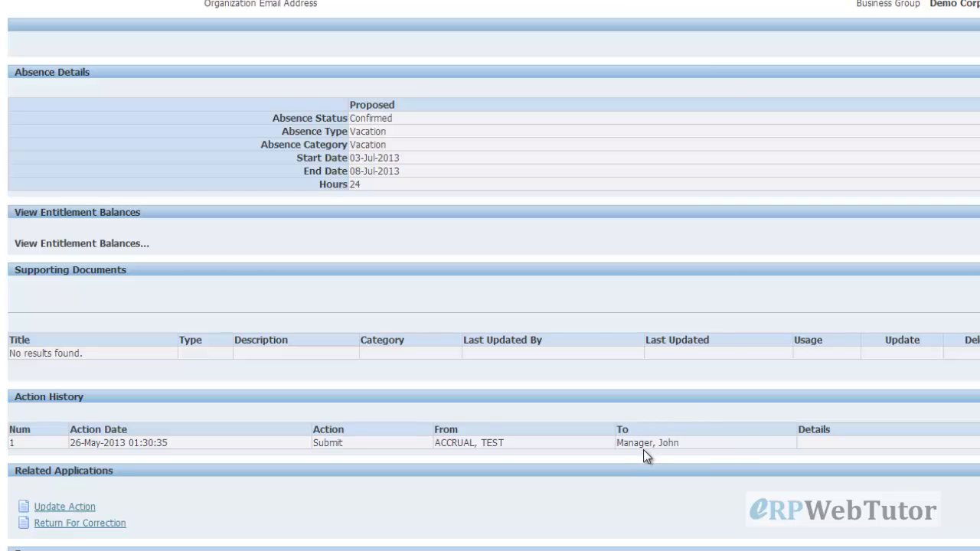
scroll(646, 451, up, 3)
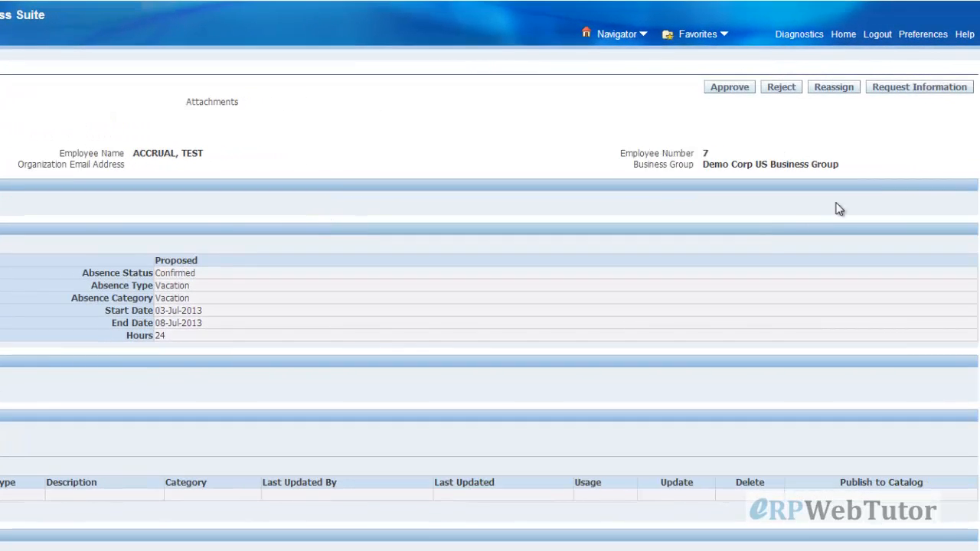
Start a Request Information addressed to Any User, keeping All Employees and Users as the user type
click(907, 87)
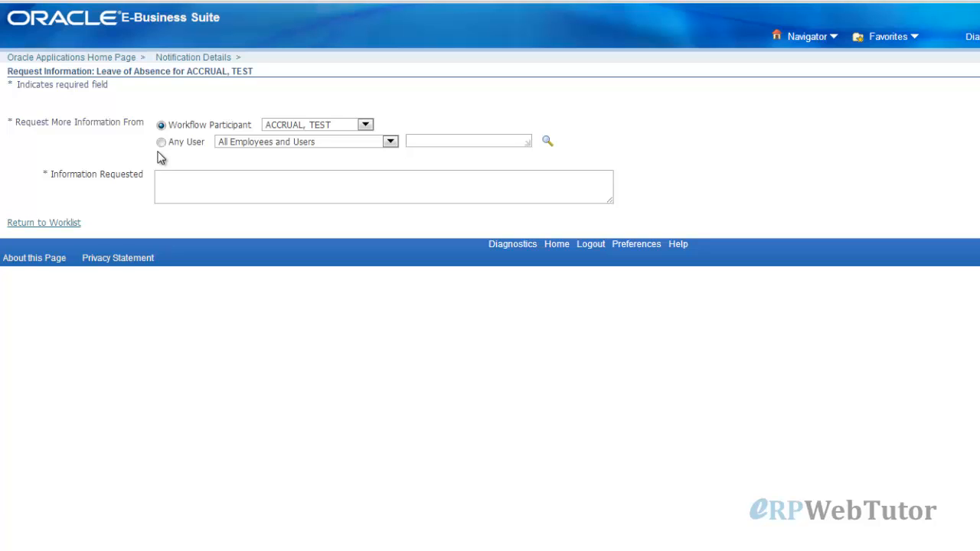
click(161, 143)
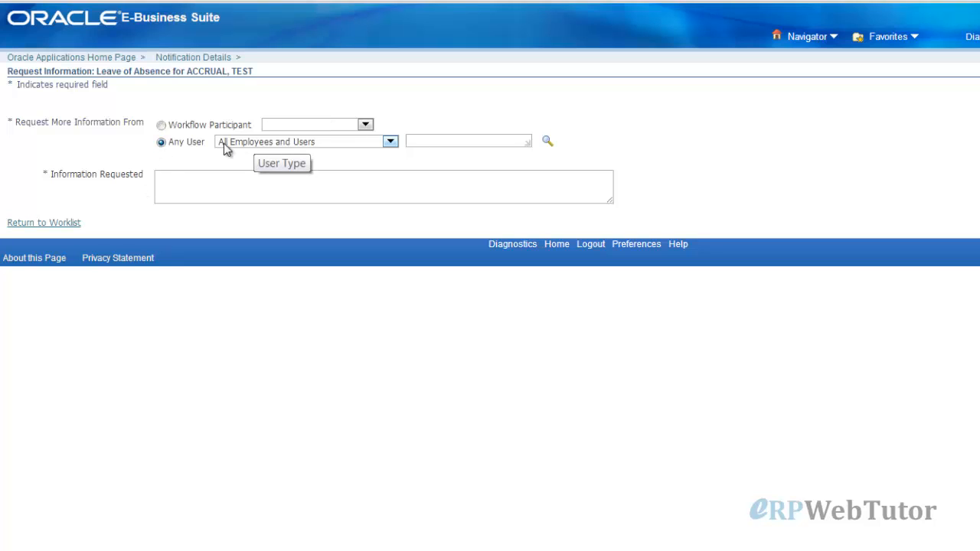
click(359, 144)
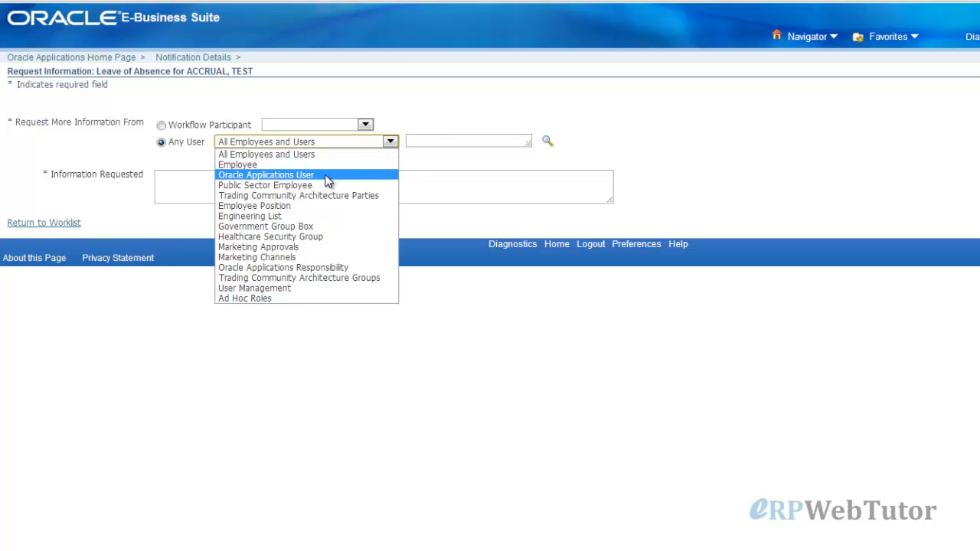
click(720, 134)
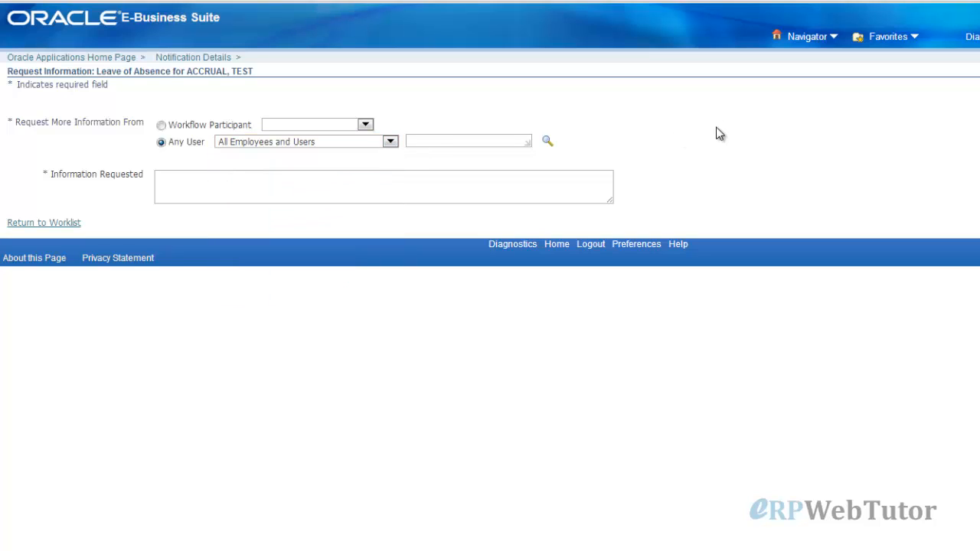
click(188, 189)
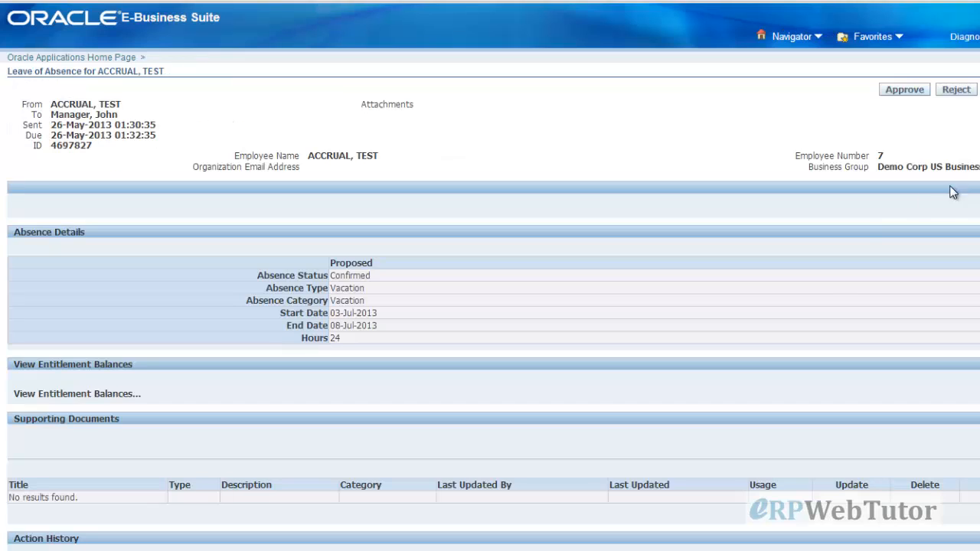
Scroll through the notification's Absence Details and Action History
scroll(830, 295, down, 2)
scroll(830, 295, down, 3)
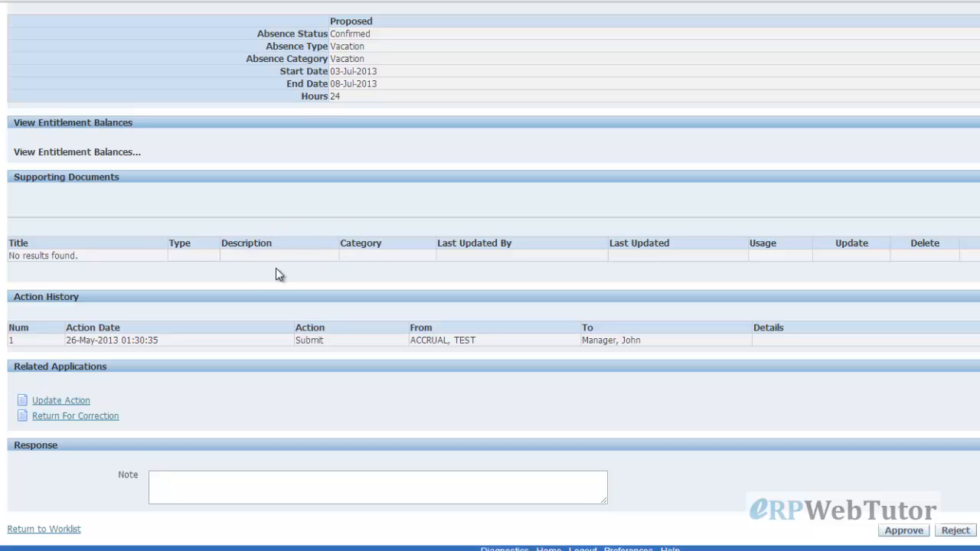
scroll(276, 273, up, 3)
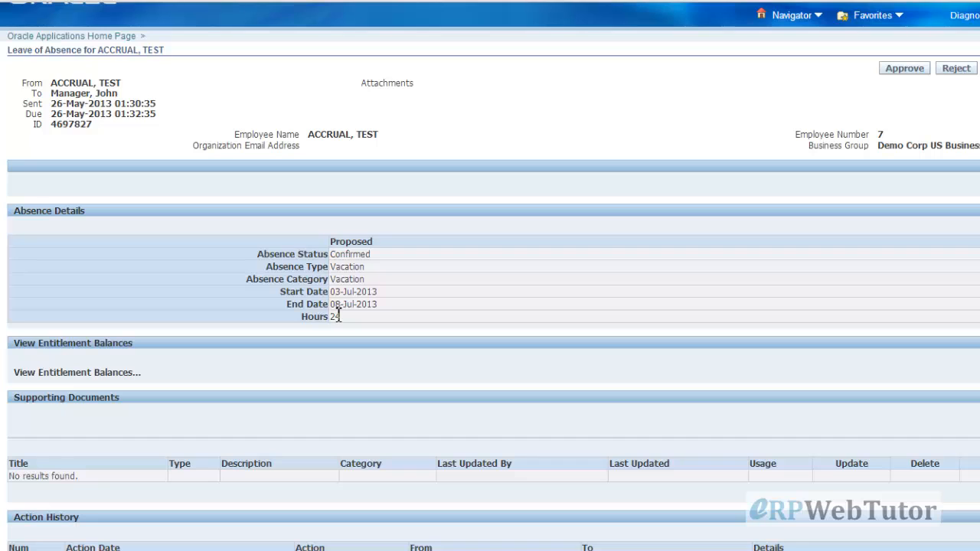
scroll(340, 316, down, 3)
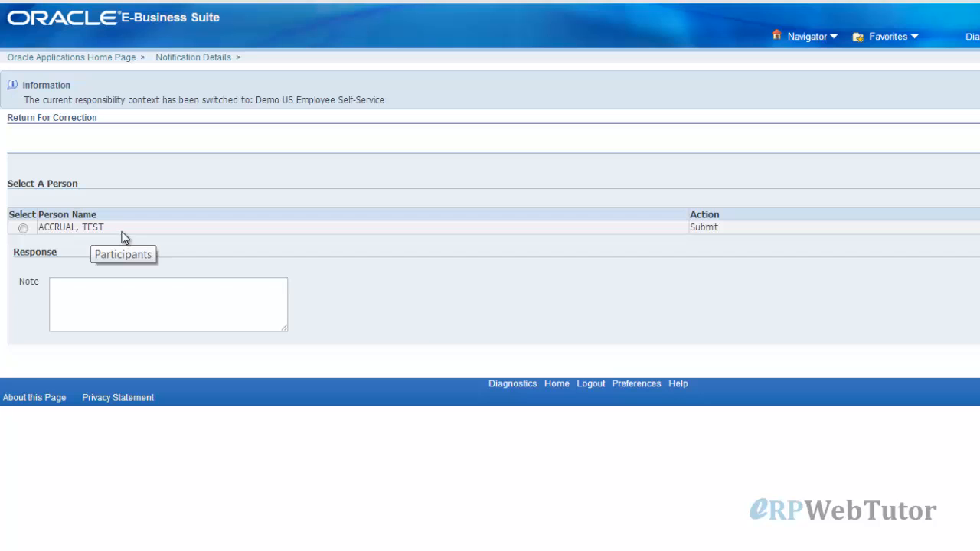
Select the test employee as the person to return the absence request to, then begin a note
click(22, 228)
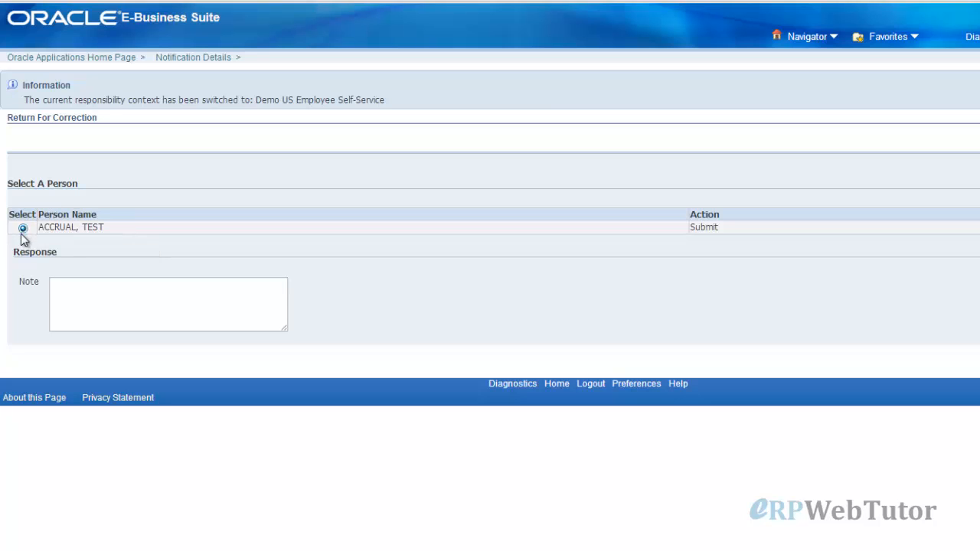
click(115, 295)
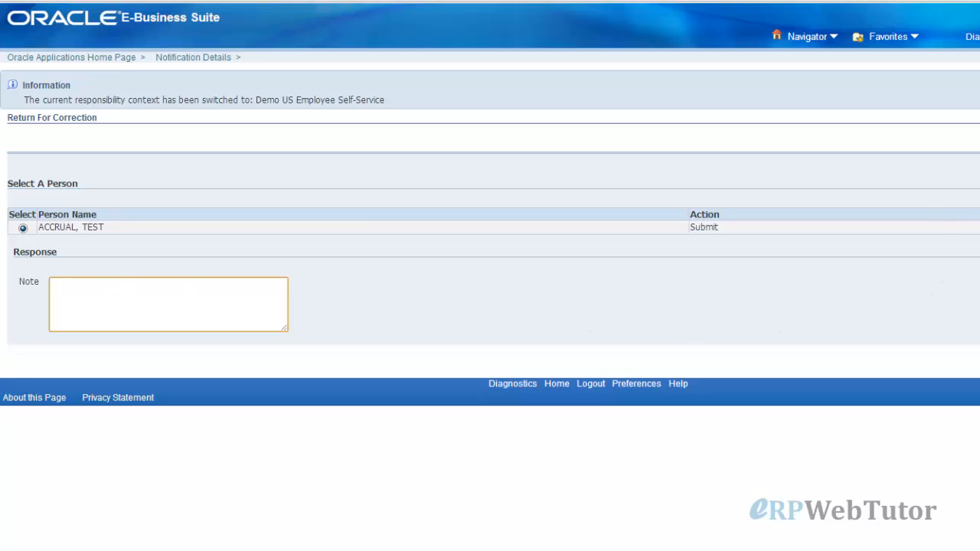
Reopen the Leave of Absence notification and choose its Update Action option
click(936, 203)
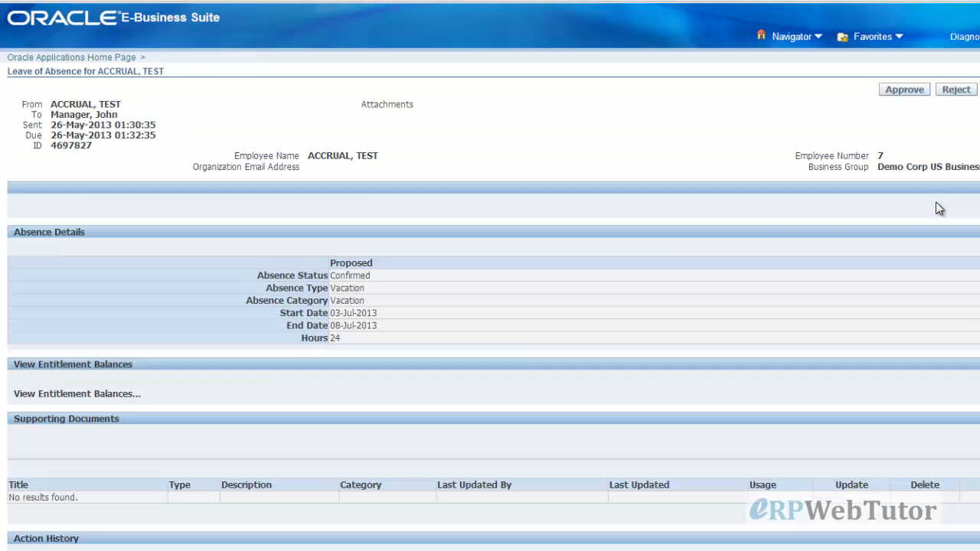
scroll(522, 347, down, 3)
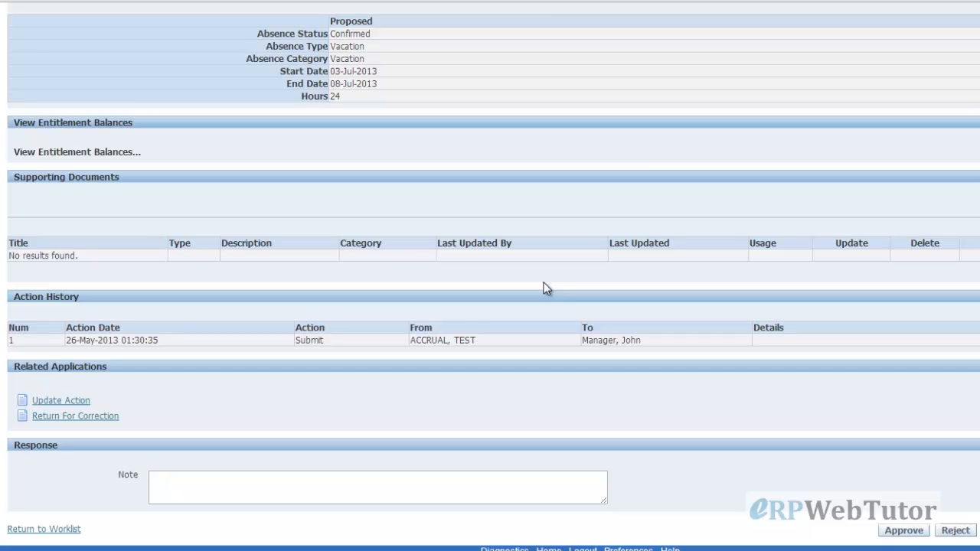
click(81, 401)
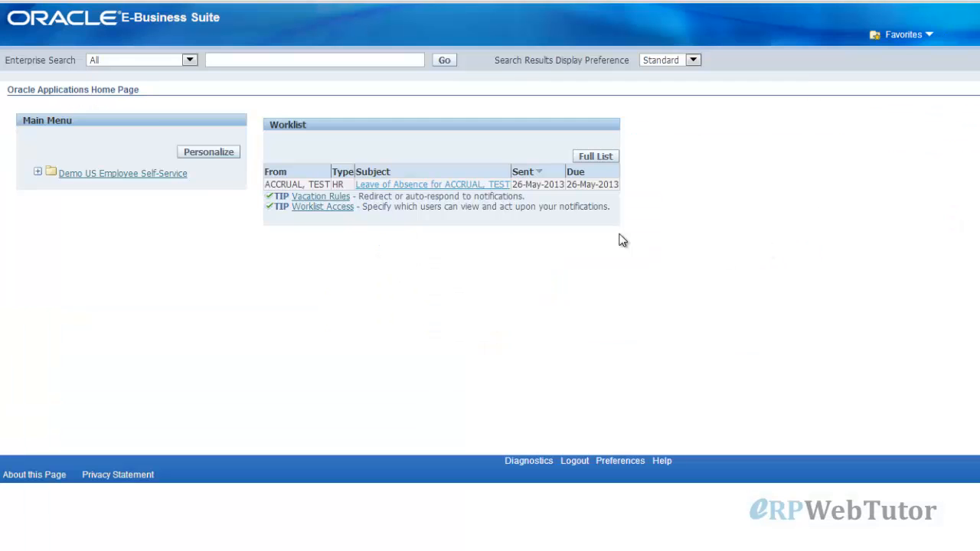
Approve the test employee's Vacation leave of absence from the Worklist notification
click(468, 190)
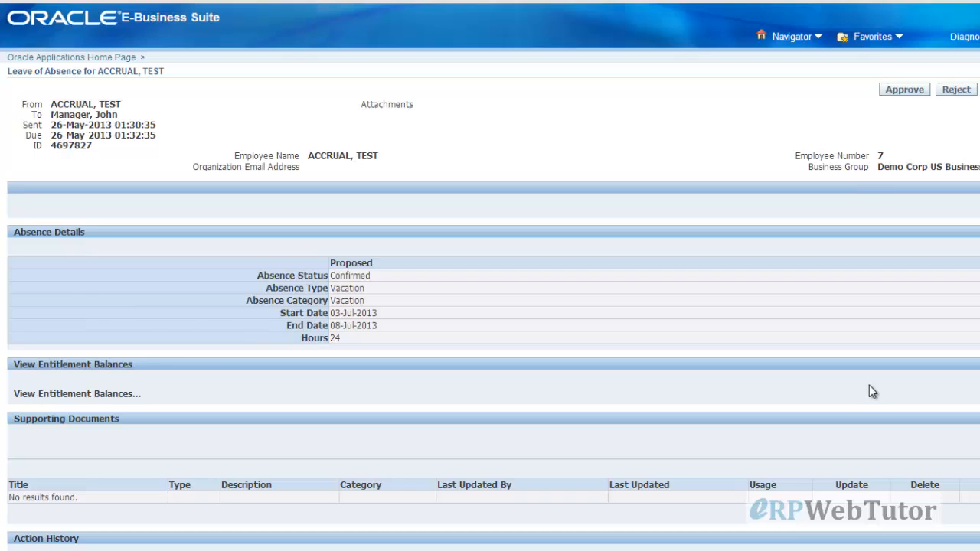
click(889, 92)
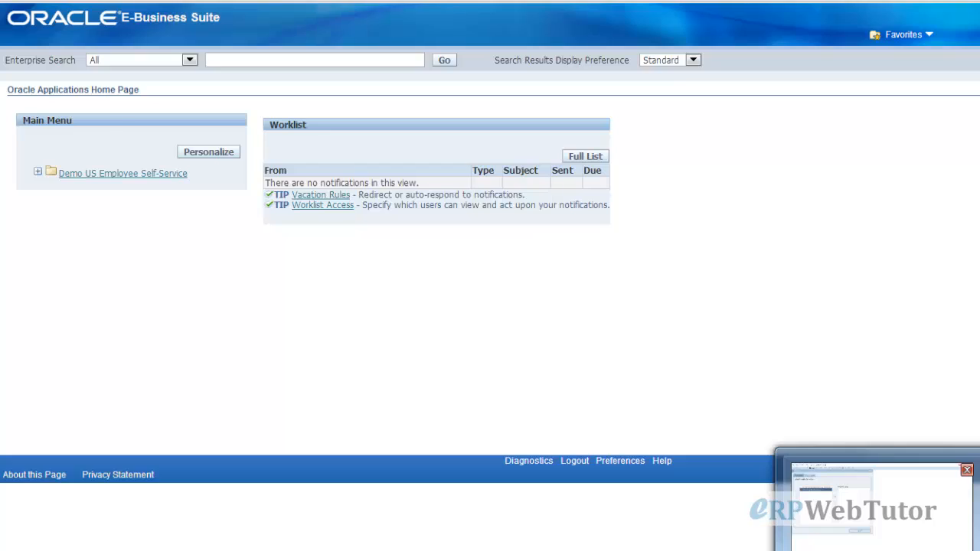
click(881, 550)
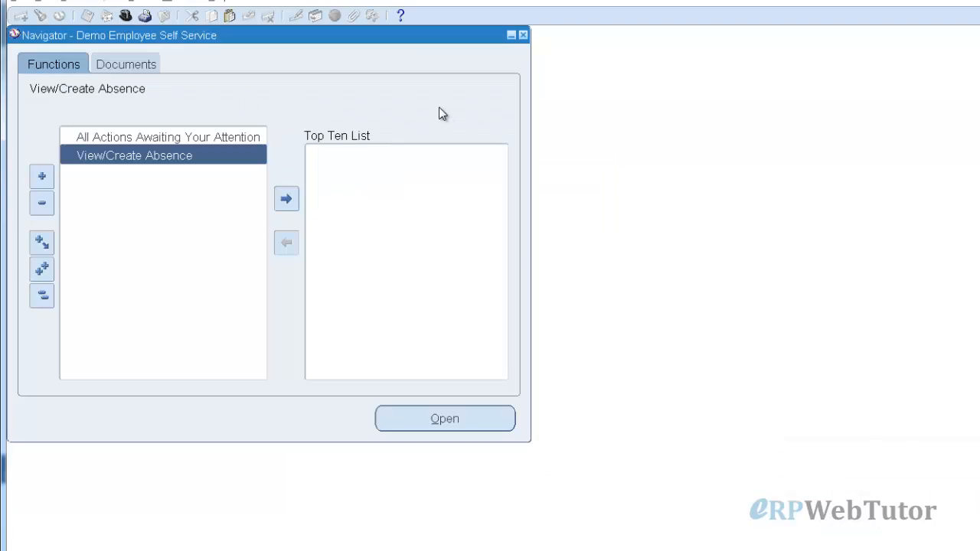
Switch to the System Administrator responsibility and open View > Requests to find concurrent requests
click(126, 15)
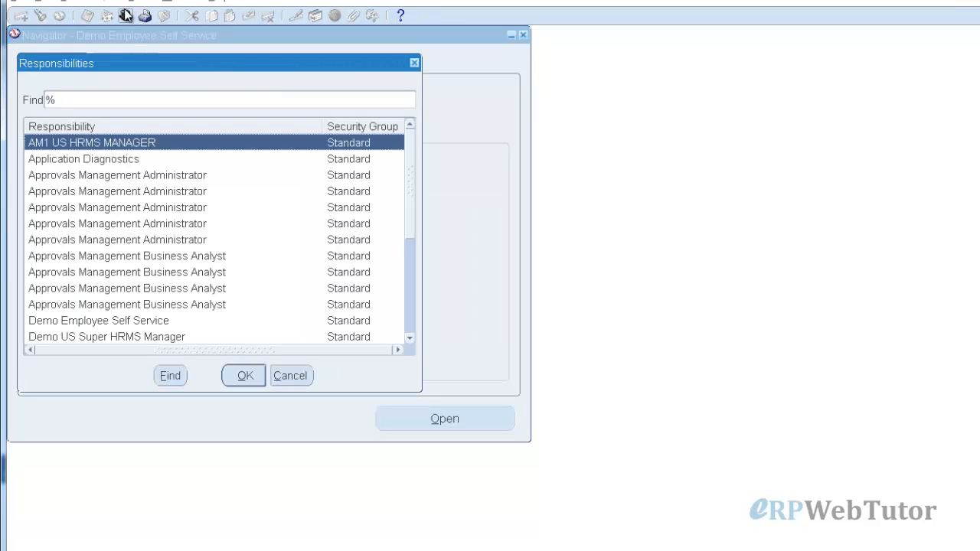
text(s)
click(117, 163)
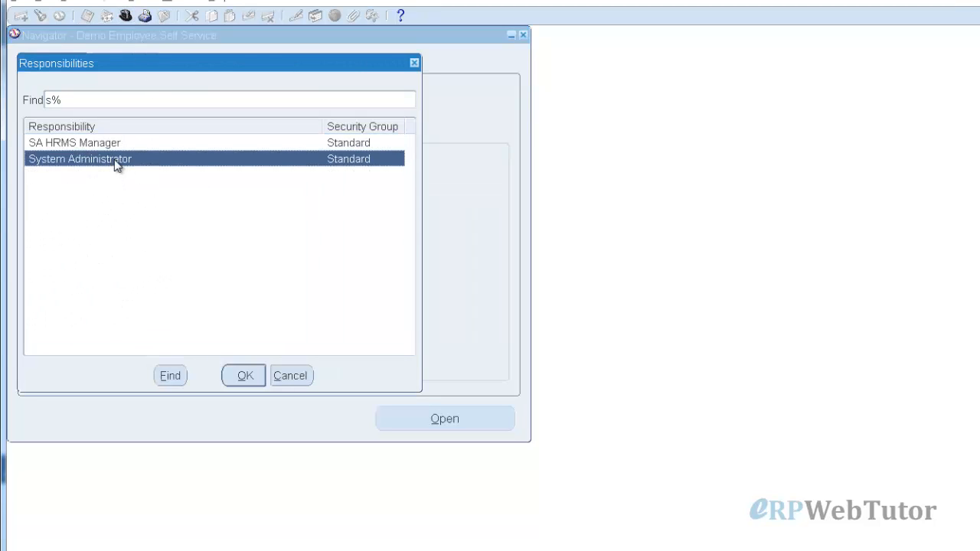
double_click(116, 162)
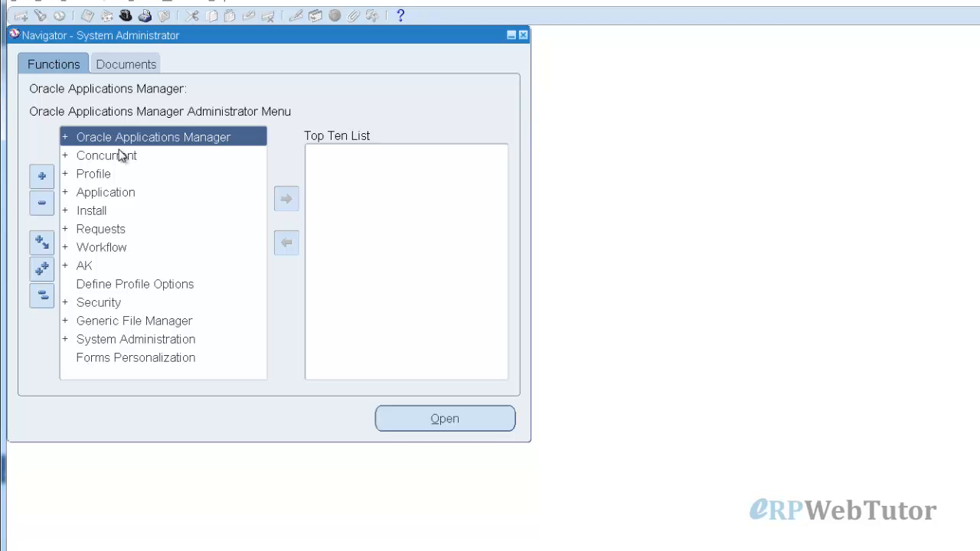
click(73, 3)
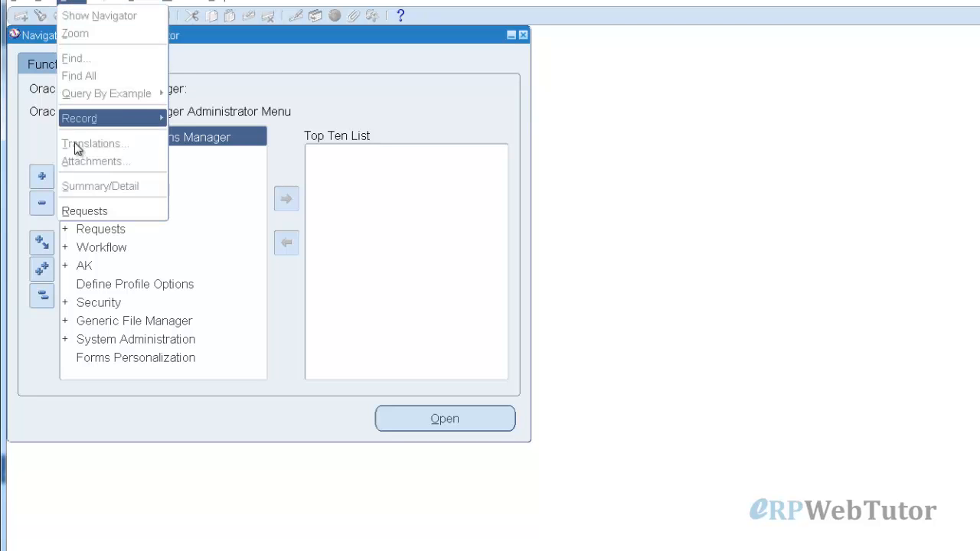
click(92, 209)
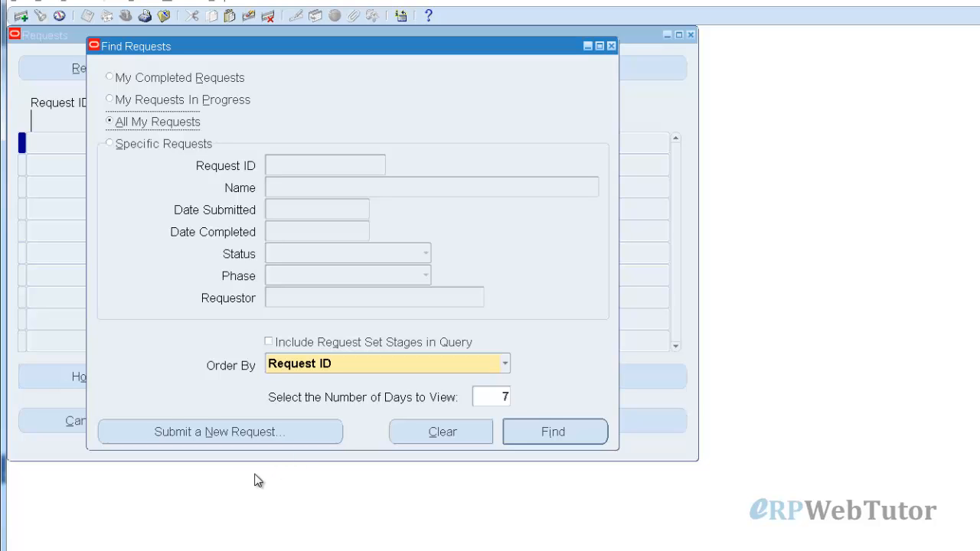
Submit a single Workflow Background Process request copied from the earlier run, creating request 5946710
click(256, 437)
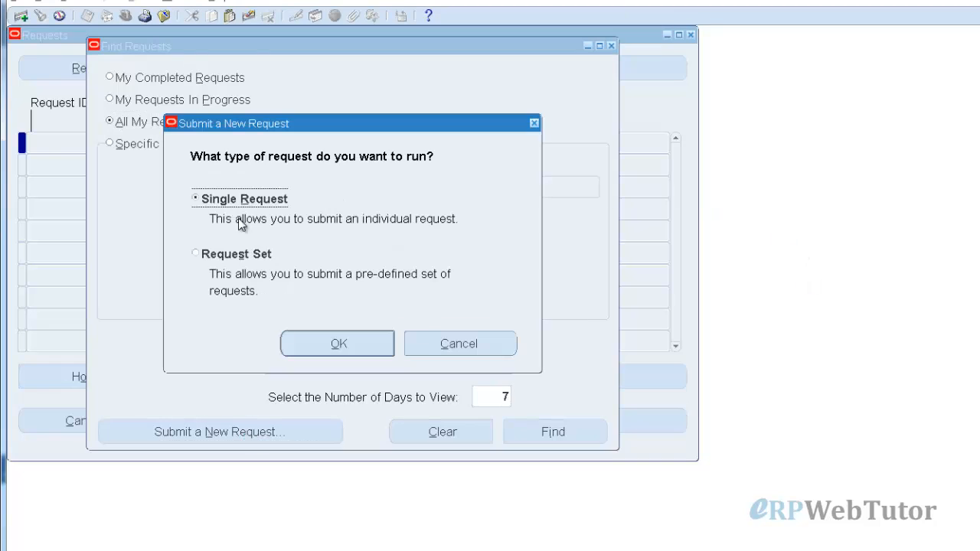
click(327, 341)
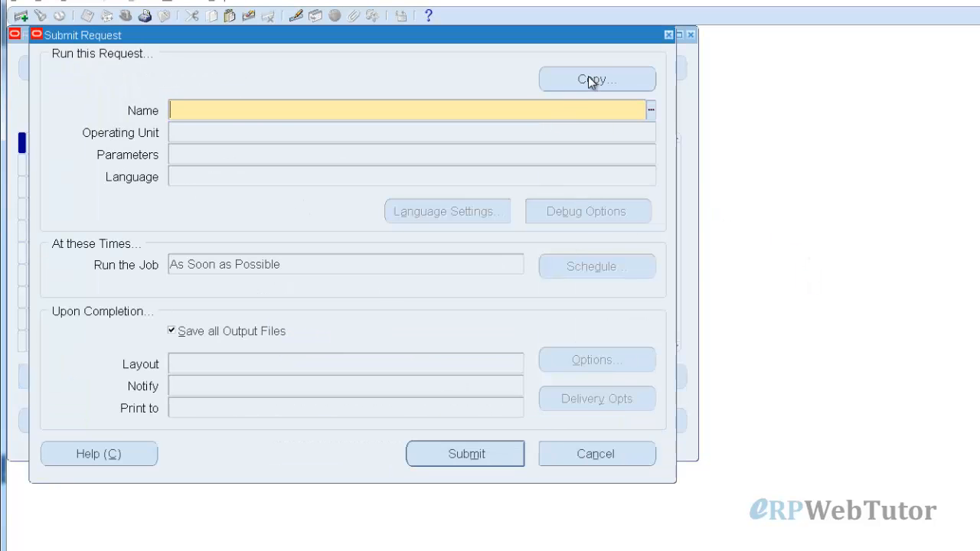
click(588, 79)
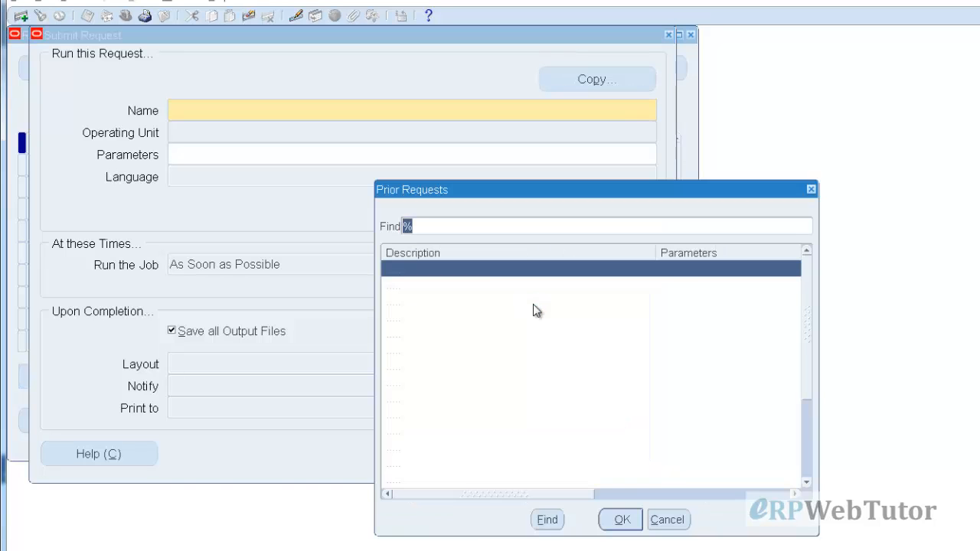
click(618, 520)
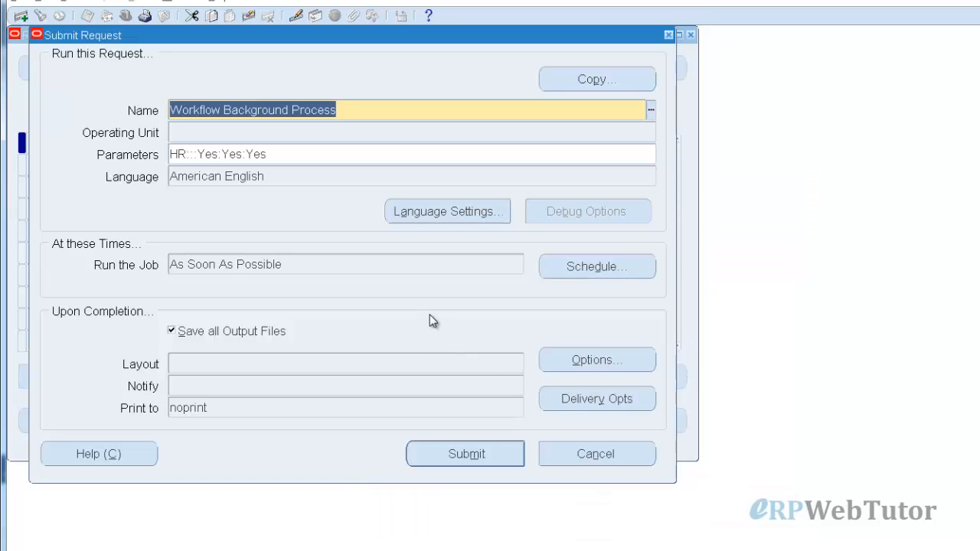
click(452, 453)
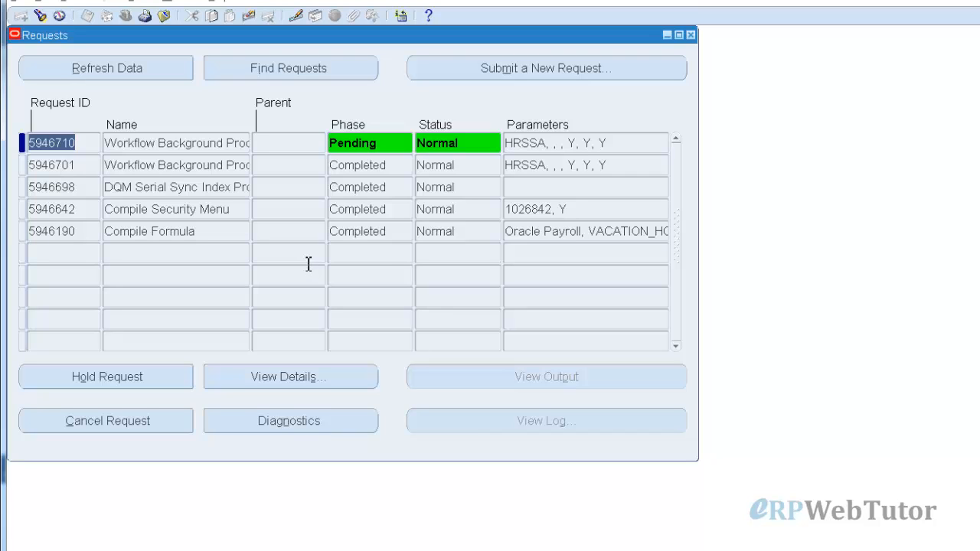
Refresh request 5946710 until it shows Completed/Normal, then close the Requests window
click(113, 73)
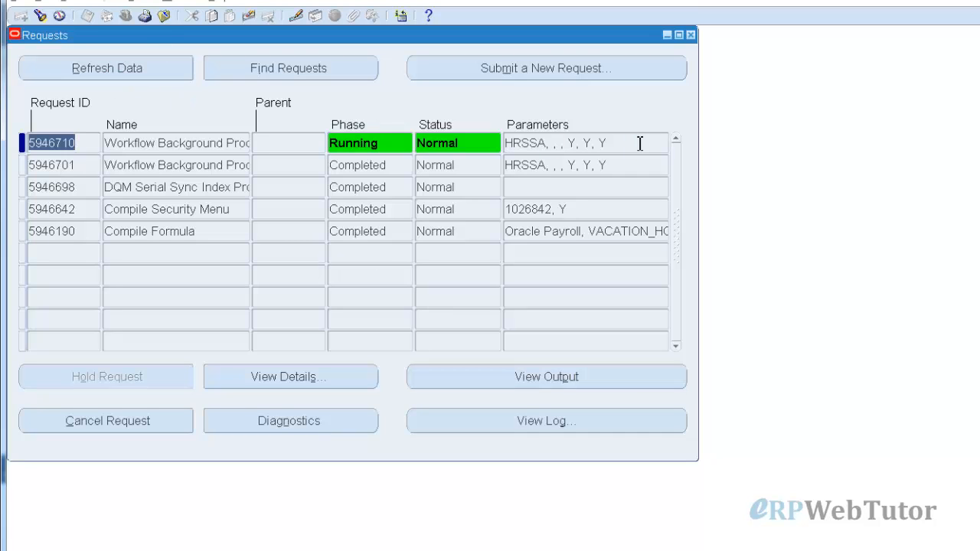
click(81, 66)
click(107, 69)
click(107, 69)
click(107, 69)
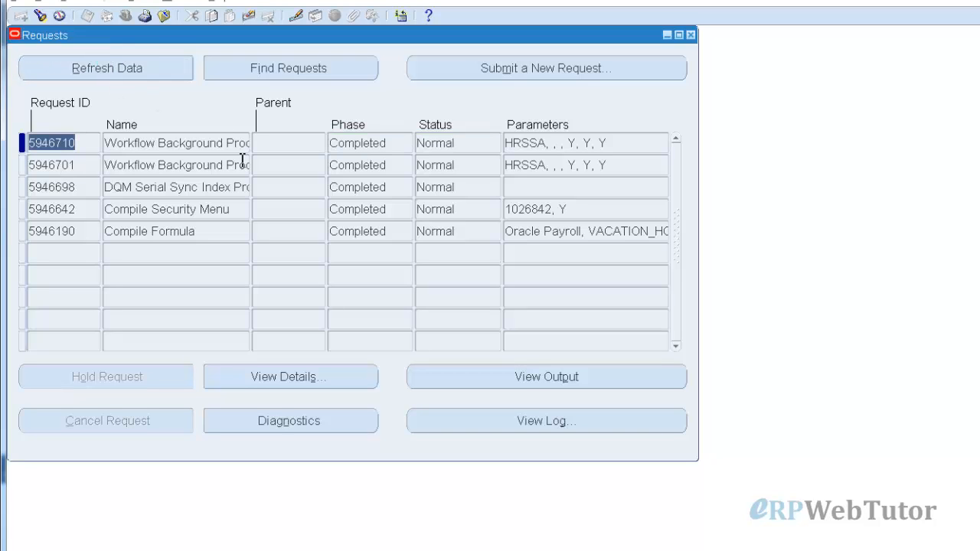
click(690, 35)
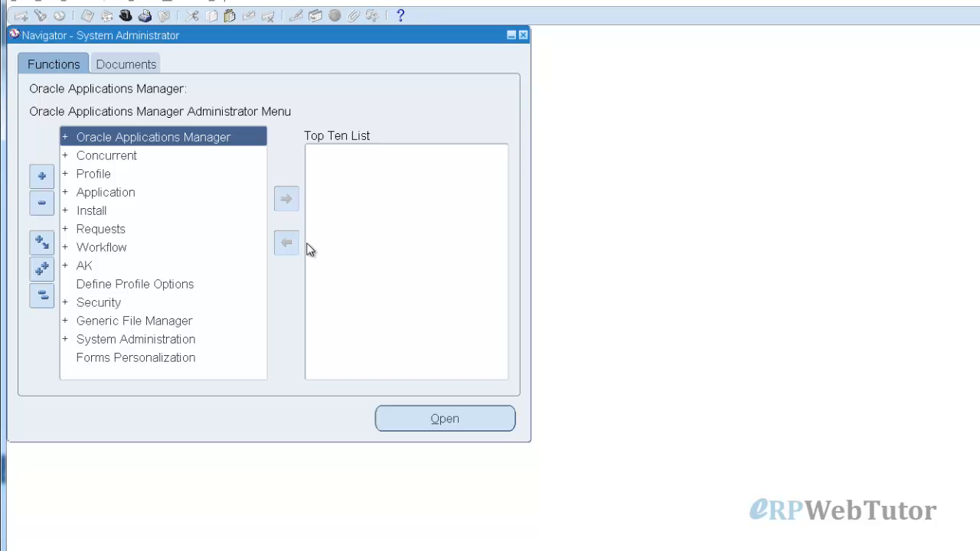
Bring back the Oracle Applications Home Page browser window and reload it
click(165, 550)
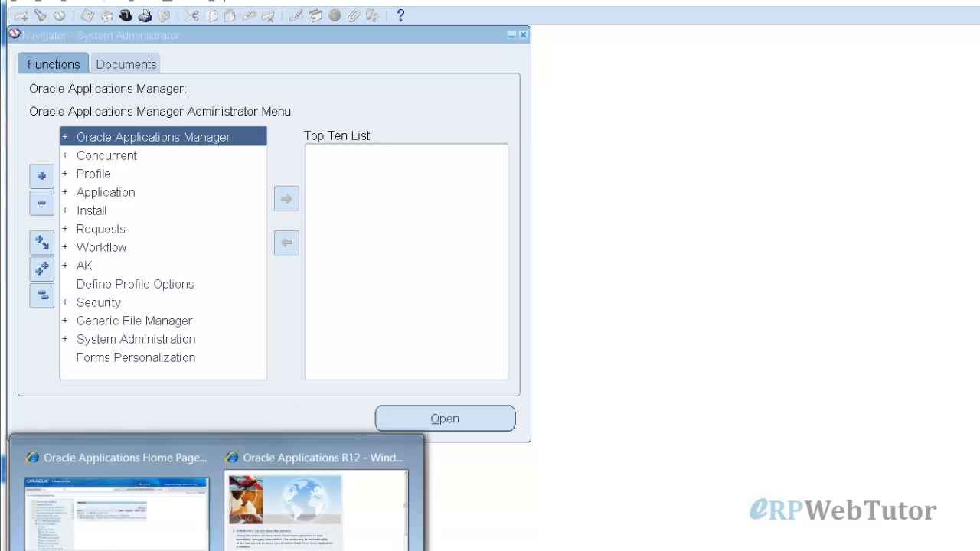
click(132, 496)
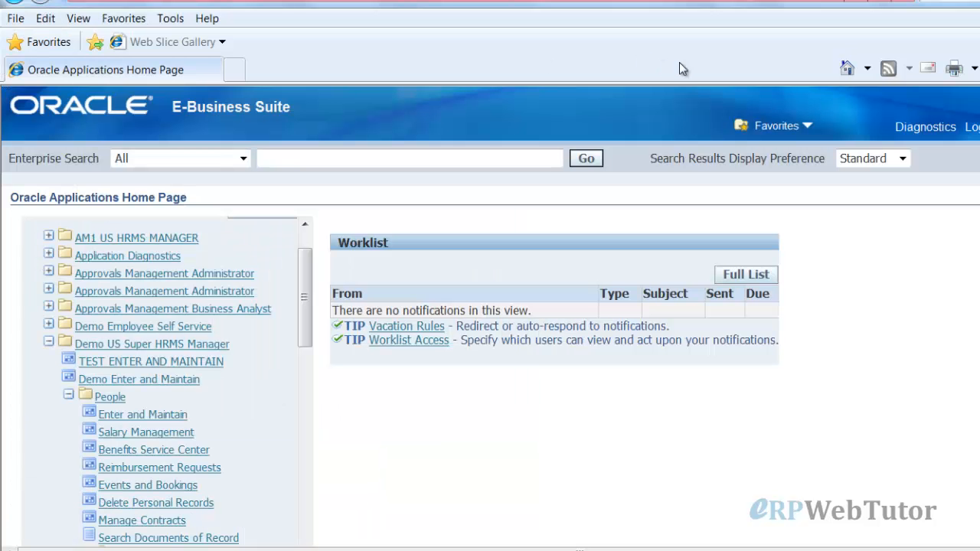
click(876, 1)
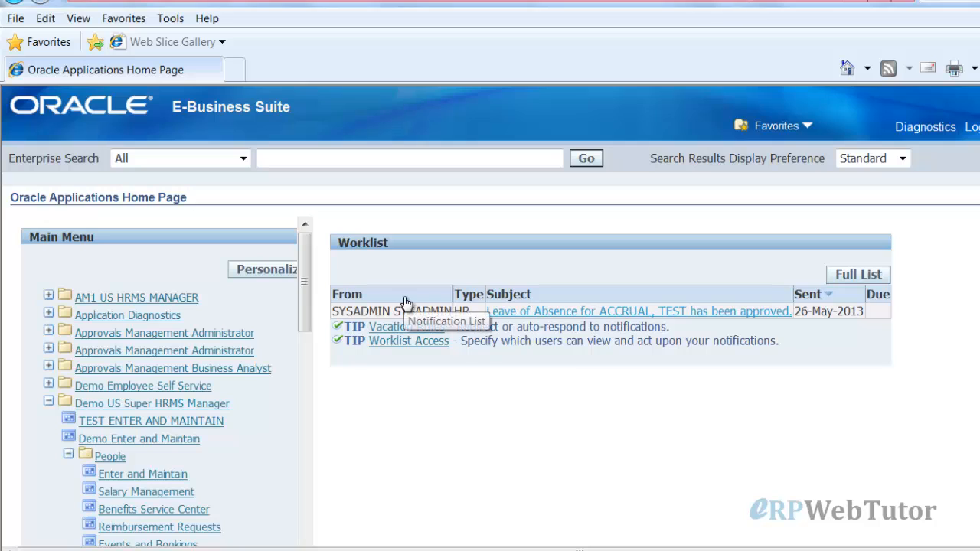
Open the leave approval notification, read it, and acknowledge it with OK
click(550, 314)
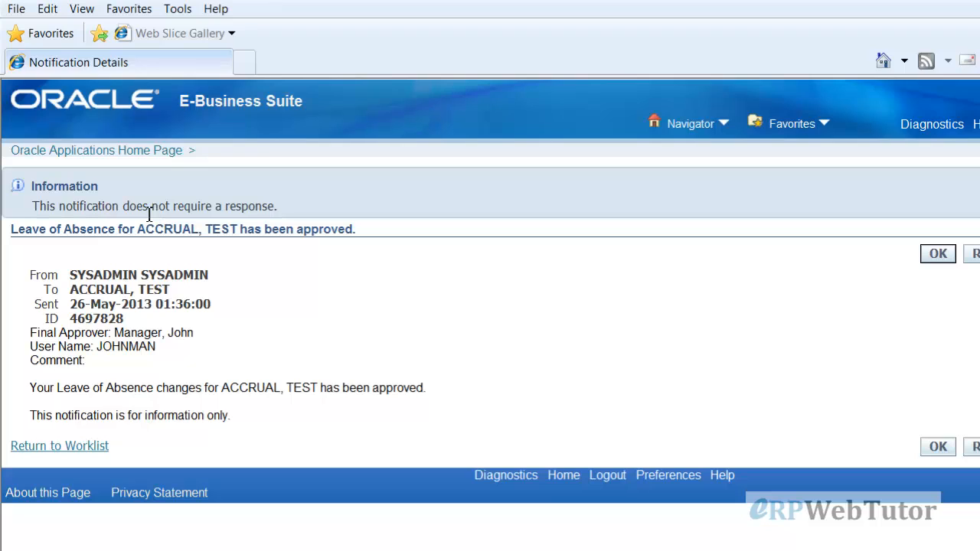
drag(122, 207, 266, 210)
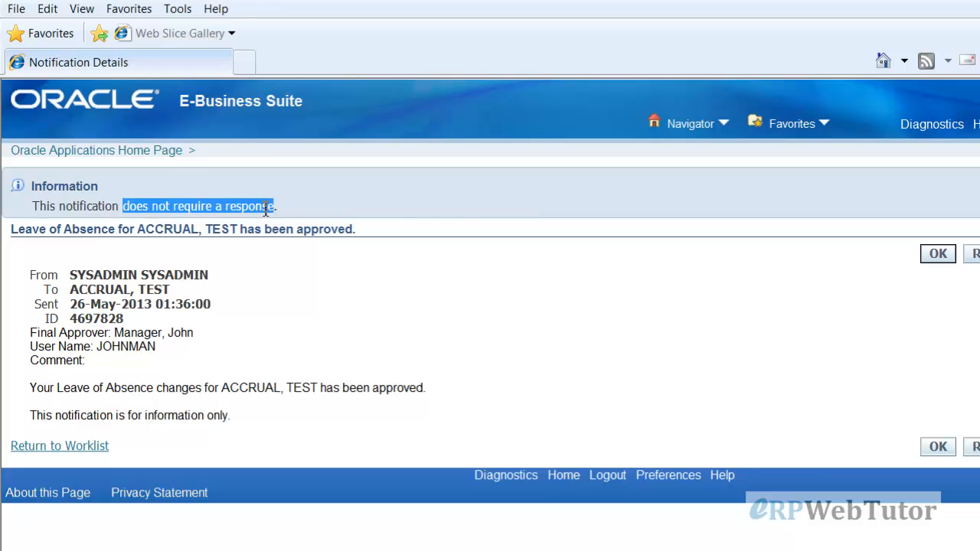
click(472, 332)
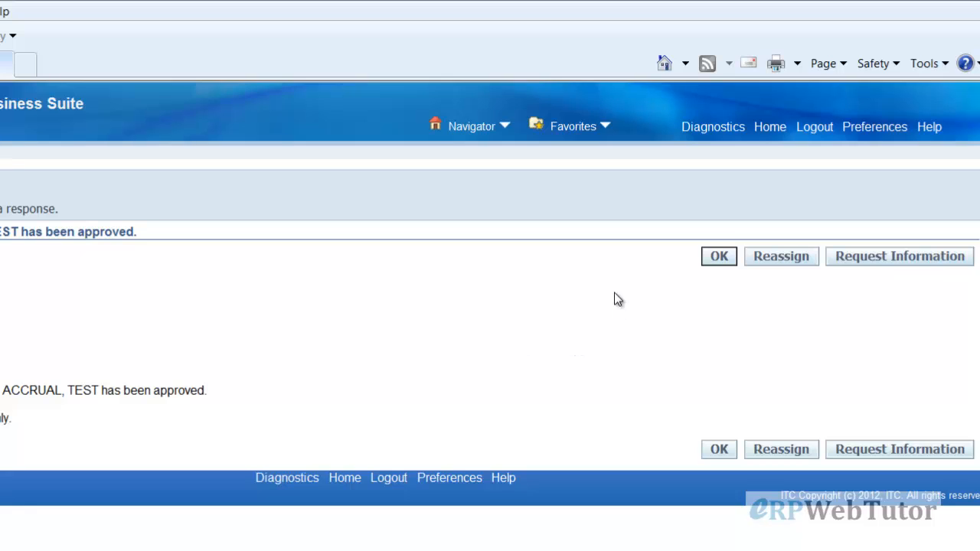
click(718, 256)
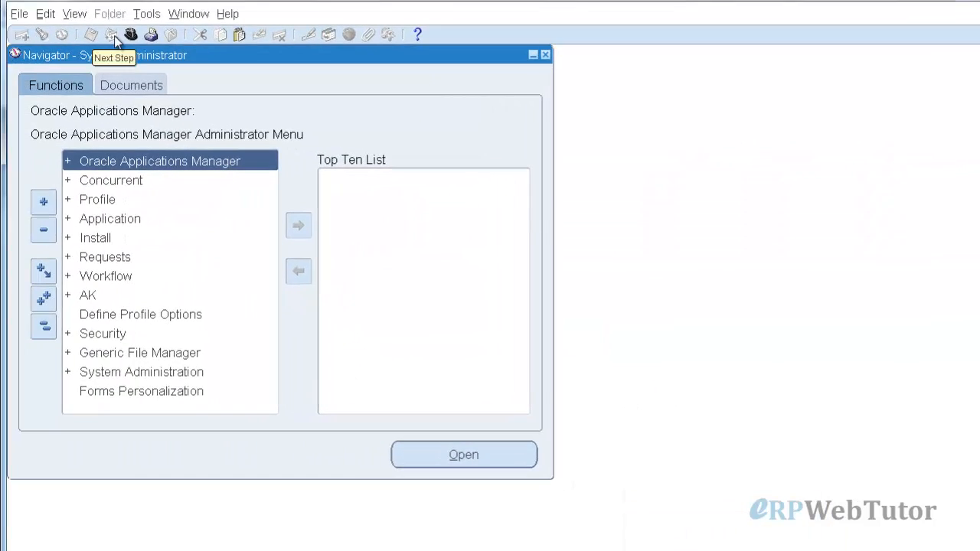
Switch to Demo Employee Self Service and open View/Create Absence to see the 03–08-Jul-2013 Vacation
click(131, 35)
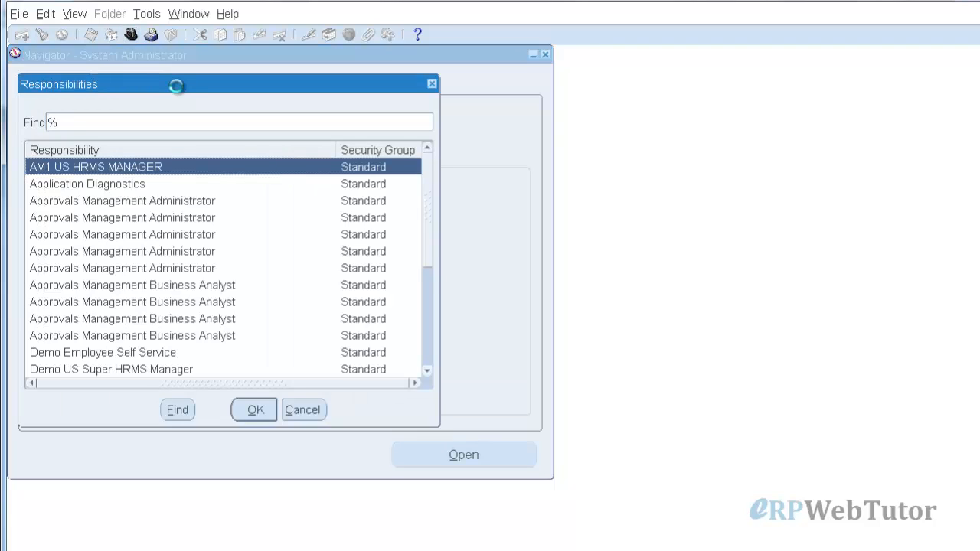
text(demo)
key(Return)
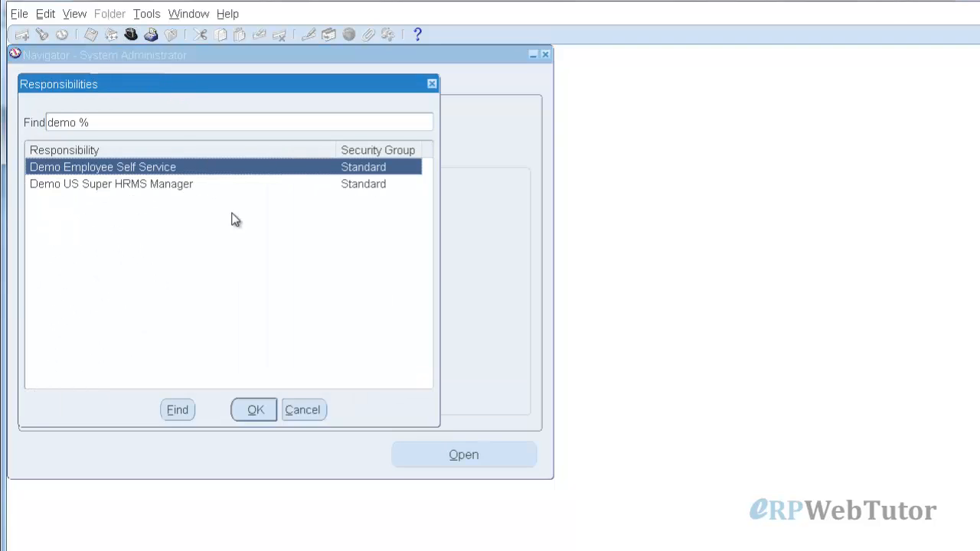
click(255, 412)
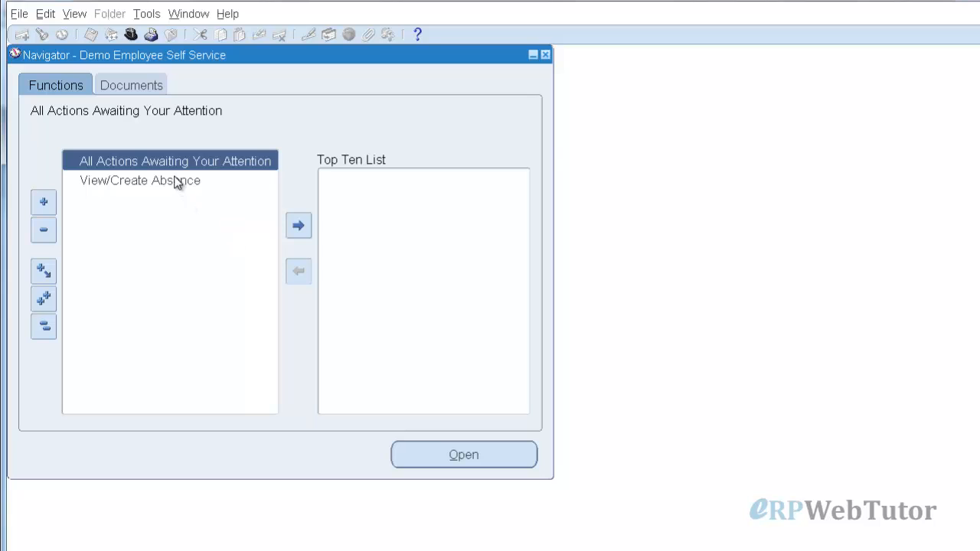
click(172, 180)
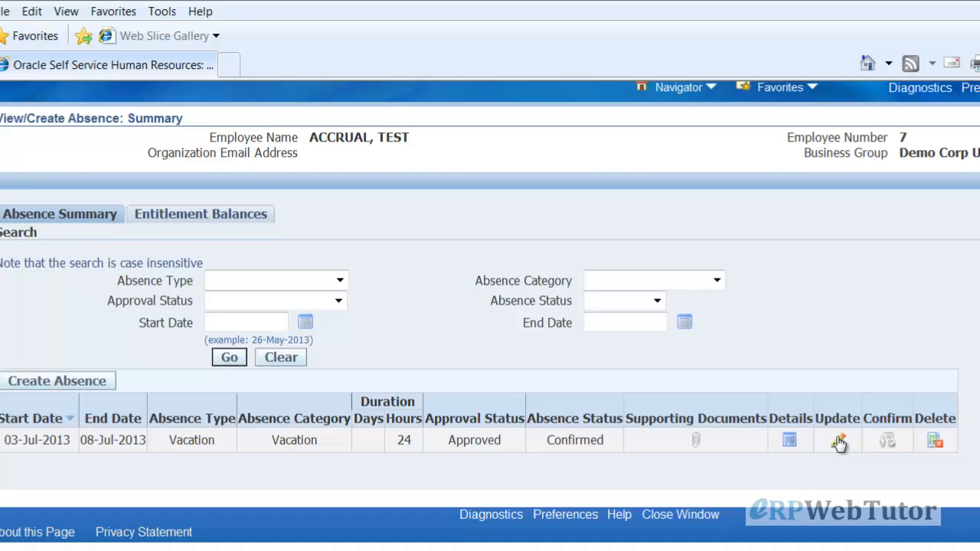
click(788, 440)
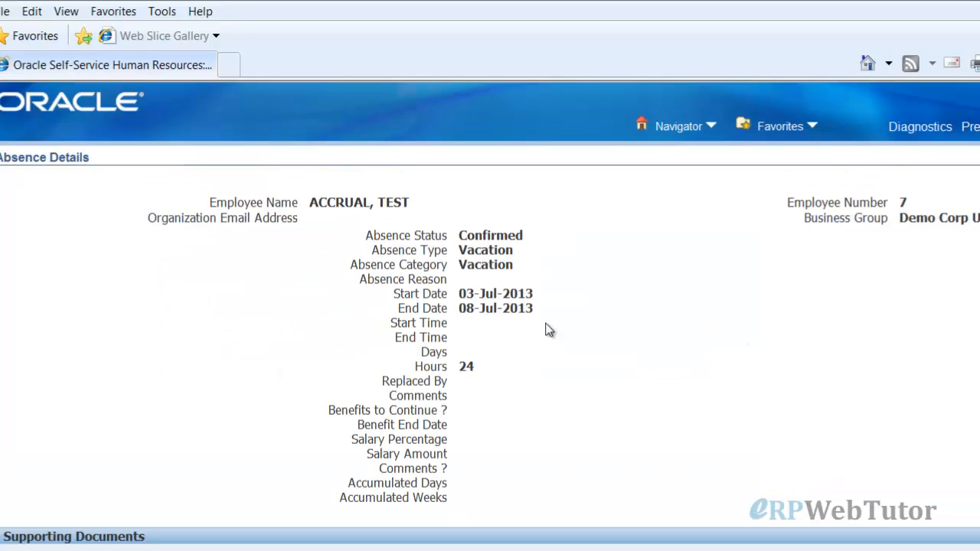
scroll(304, 328, down, 5)
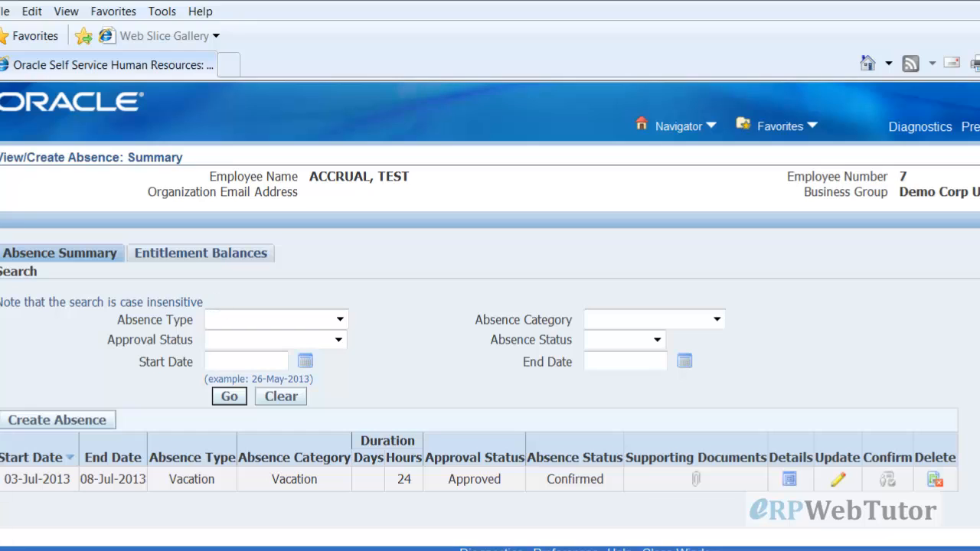
click(267, 261)
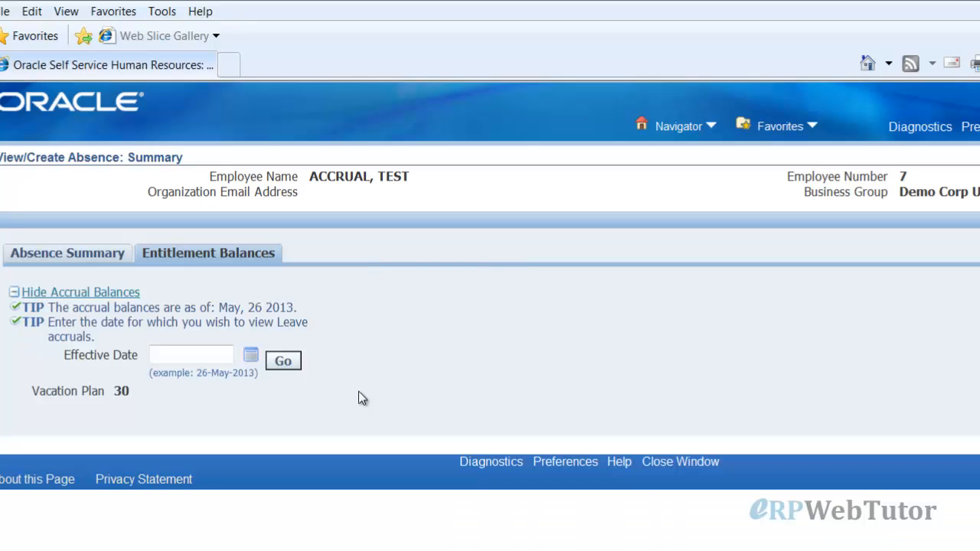
Recalculate entitlement balances as of 08-Jul-2013, showing the Vacation Plan balance at 26
click(251, 355)
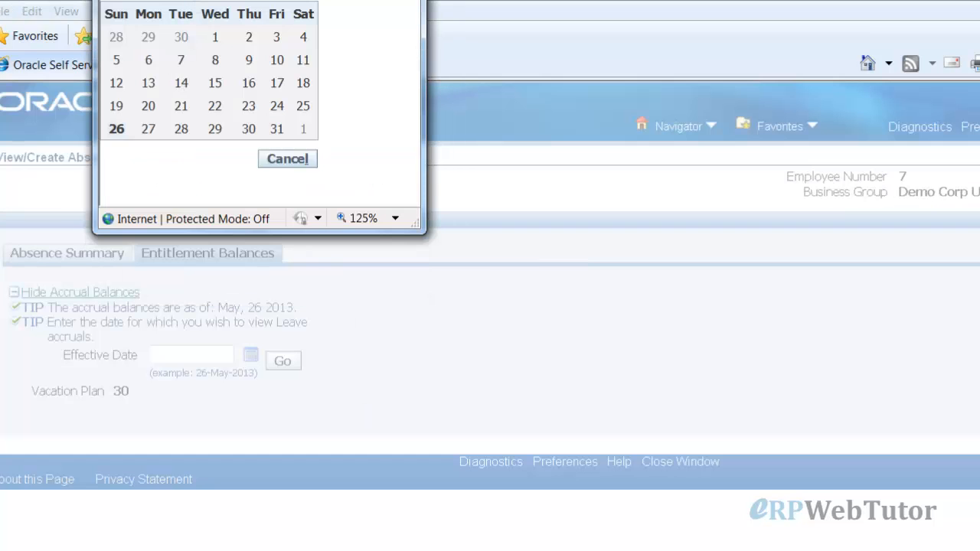
click(191, 1)
click(162, 98)
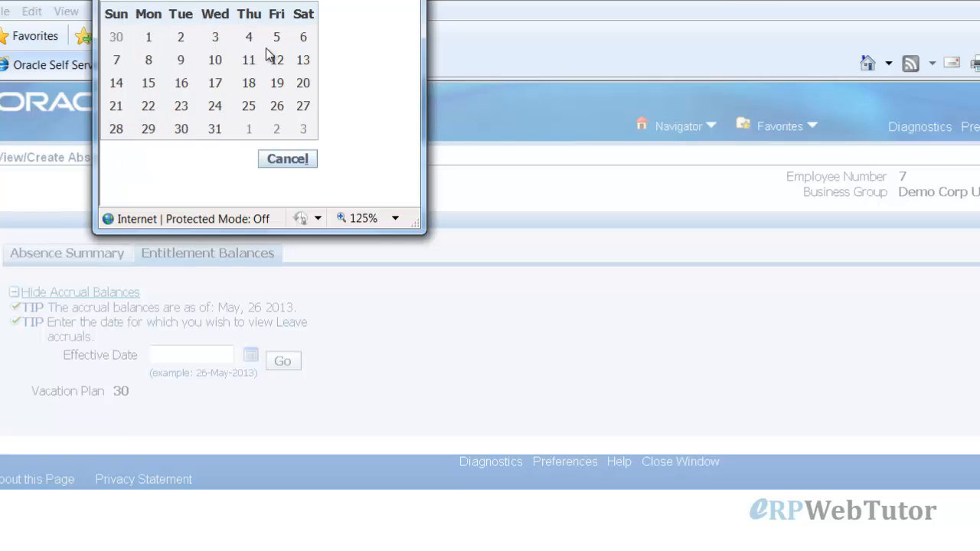
click(149, 61)
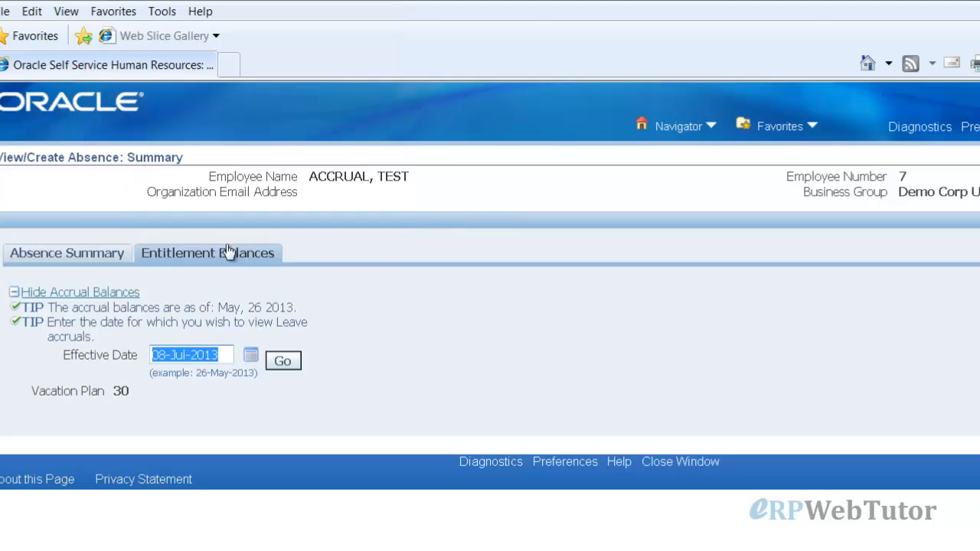
click(283, 361)
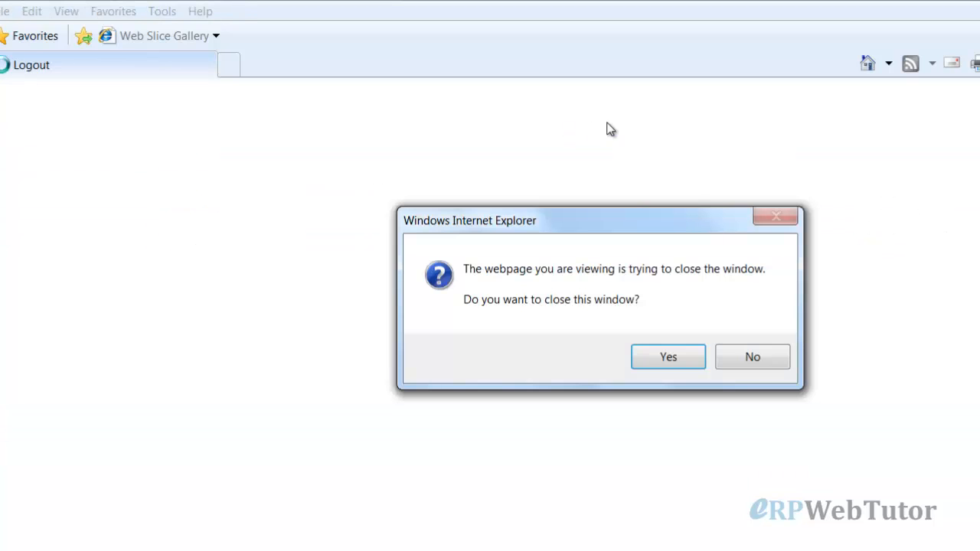
Log out of self-service and switch to the Demo US Super HRMS Manager responsibility
click(650, 345)
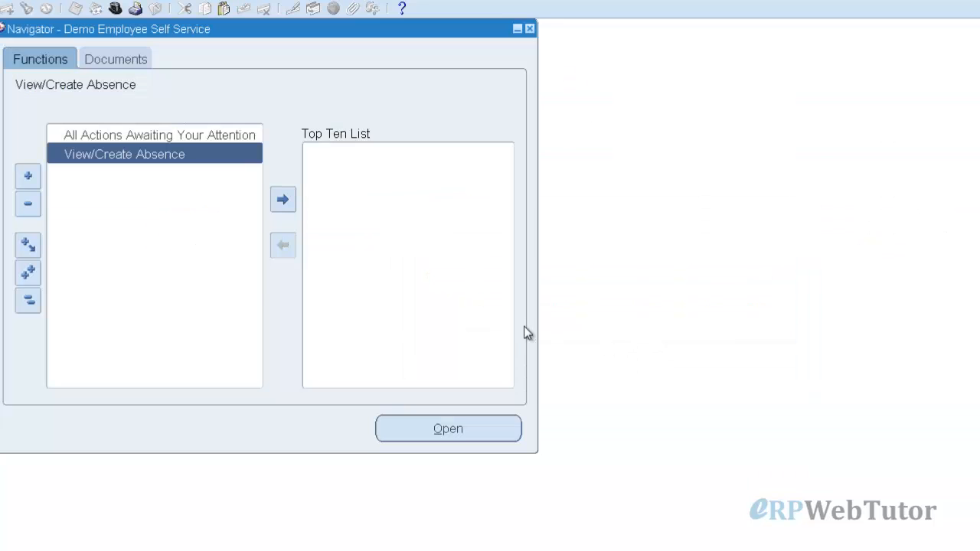
click(115, 8)
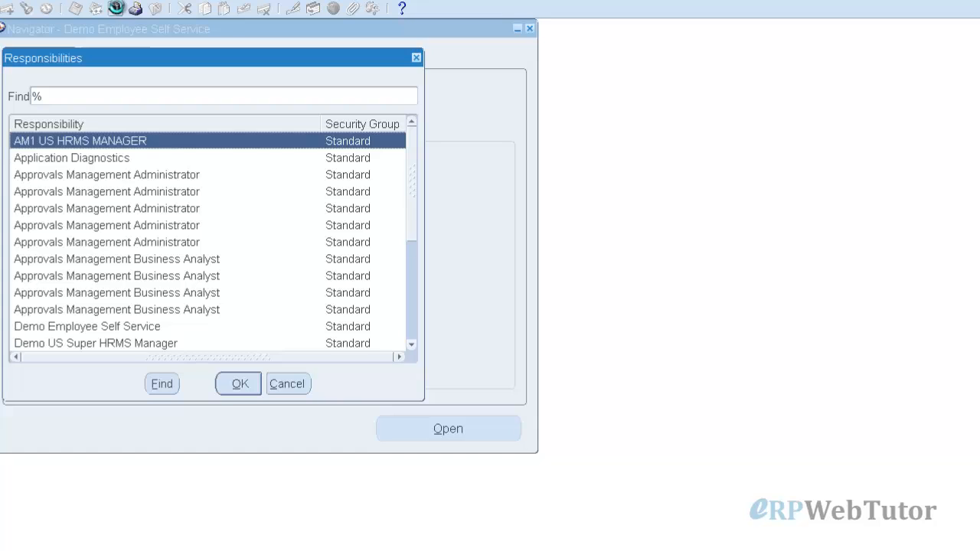
text(demo)
key(Return)
double_click(102, 157)
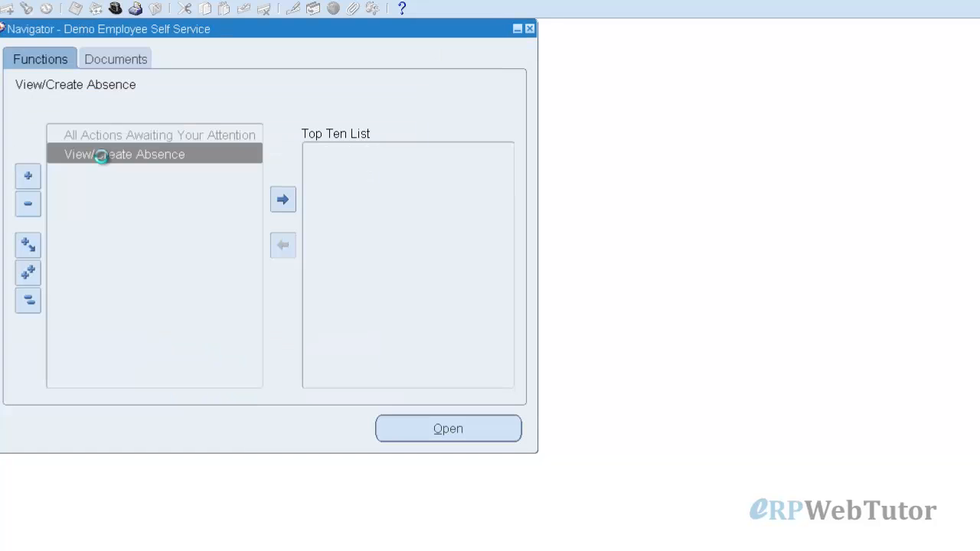
Find the test employee in Enter and Maintain People and open their Absence Detail record
double_click(109, 135)
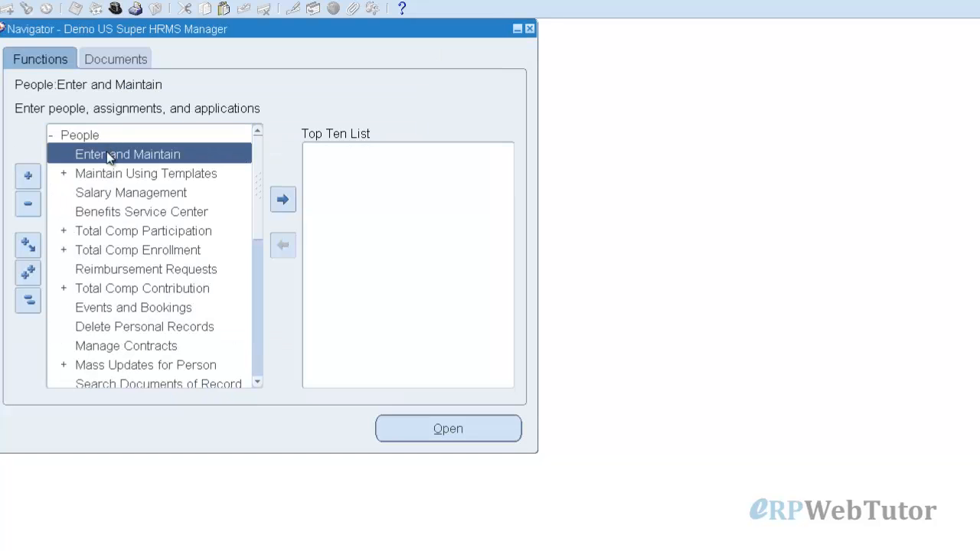
double_click(108, 155)
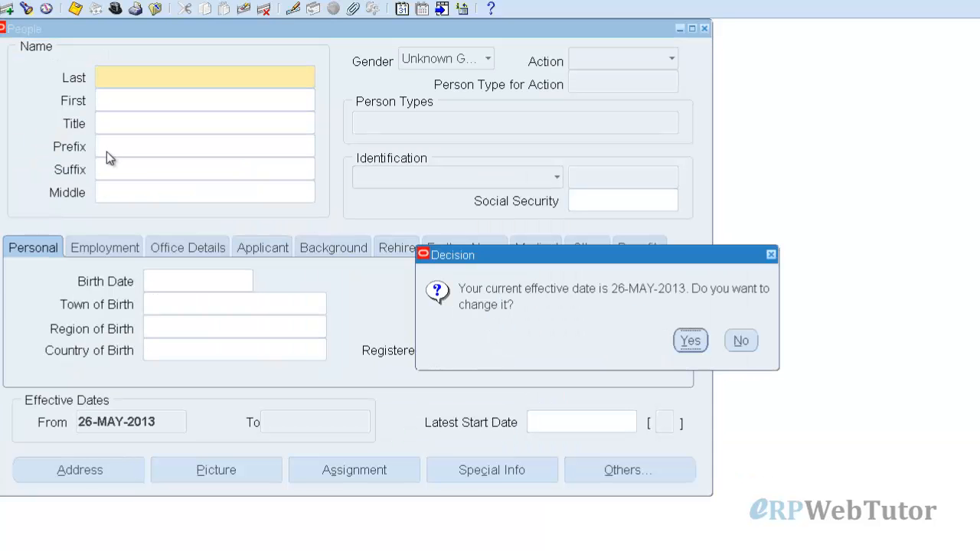
click(741, 342)
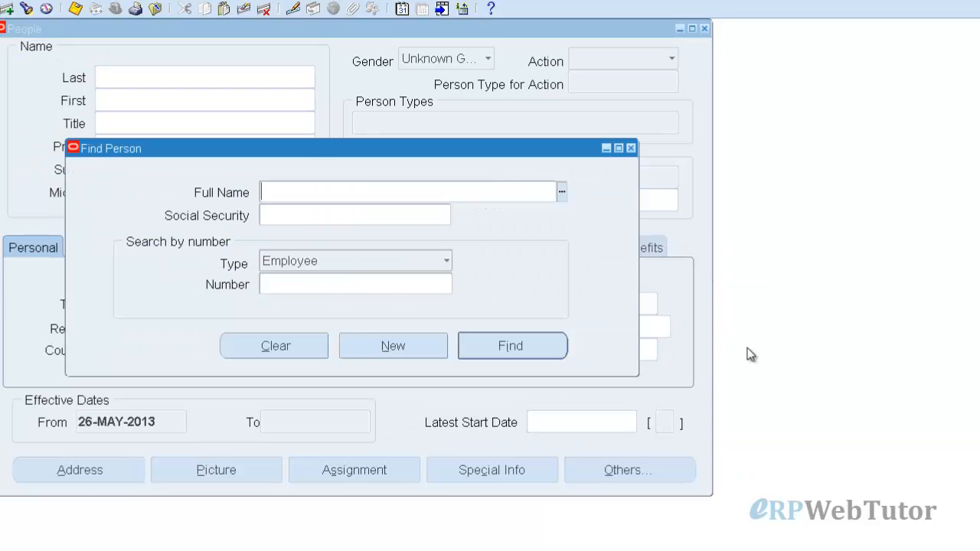
text(accr)
key(Tab)
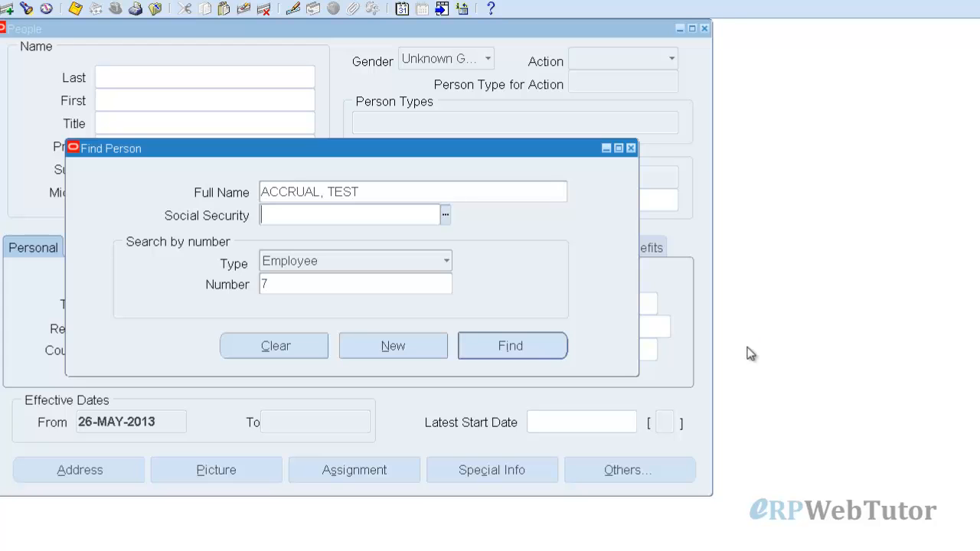
key(Return)
click(660, 464)
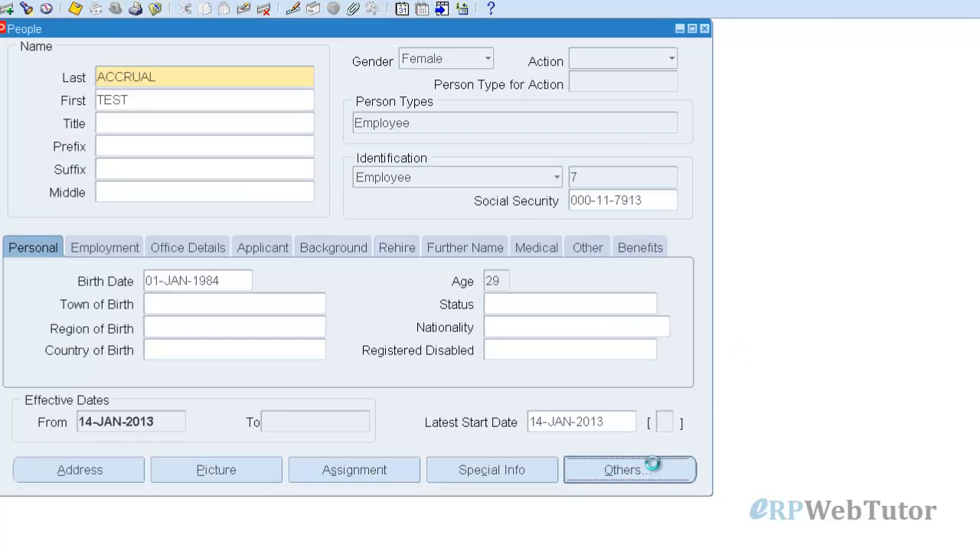
click(638, 533)
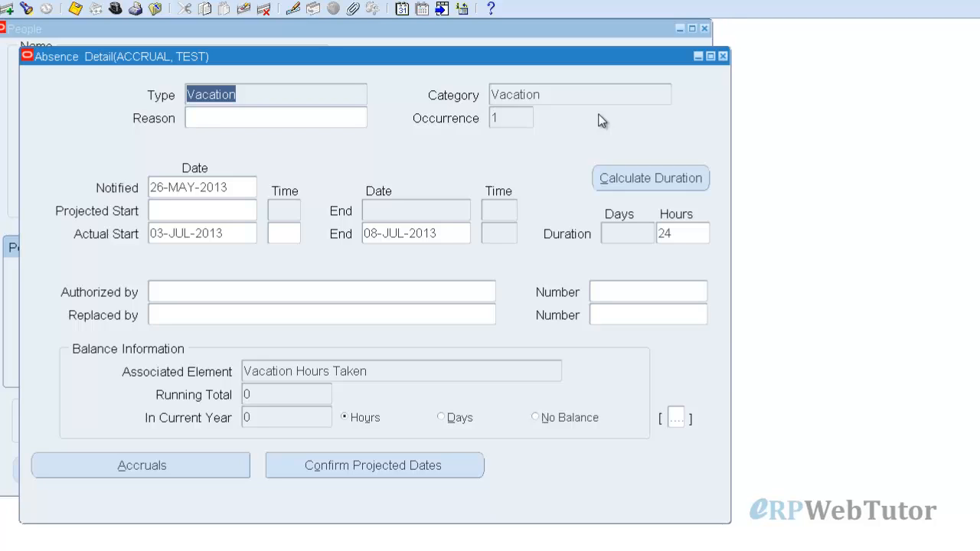
click(723, 56)
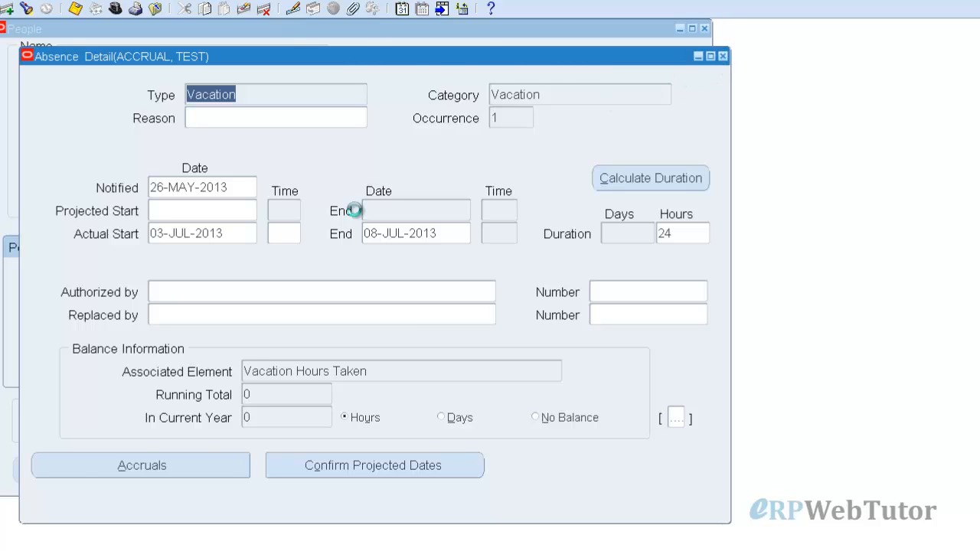